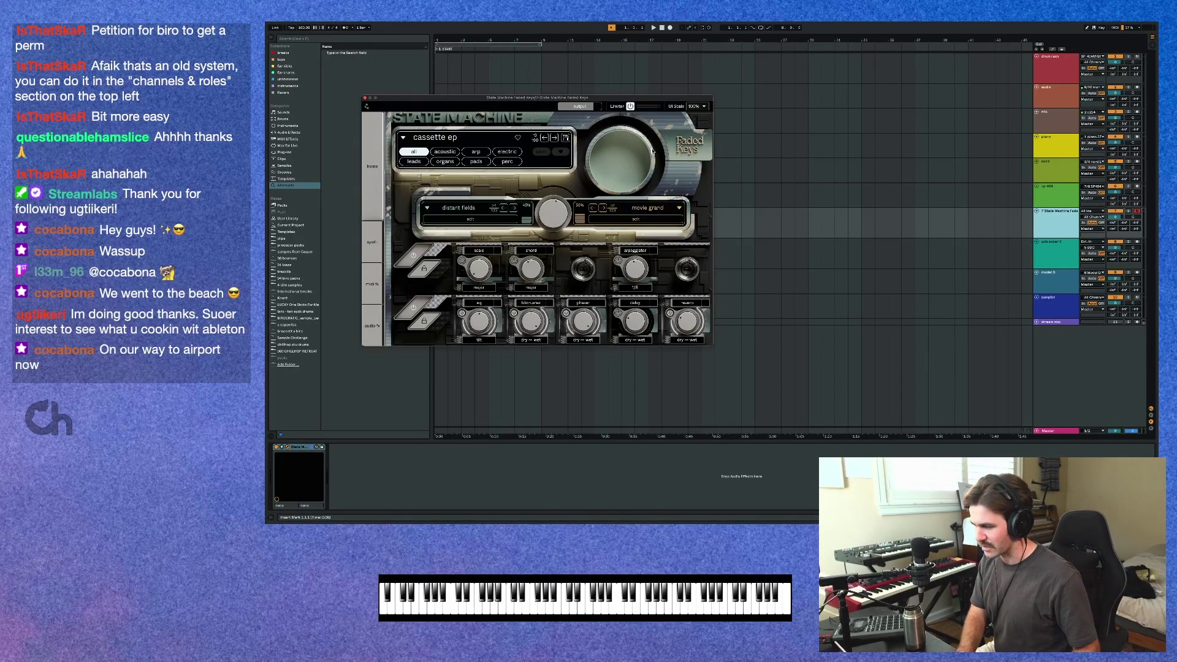
Step: Turn on the metronome and move the Faded Keys plugin window across the arrangement, closer to the track headers
left_click_drag(597, 101, 618, 78)
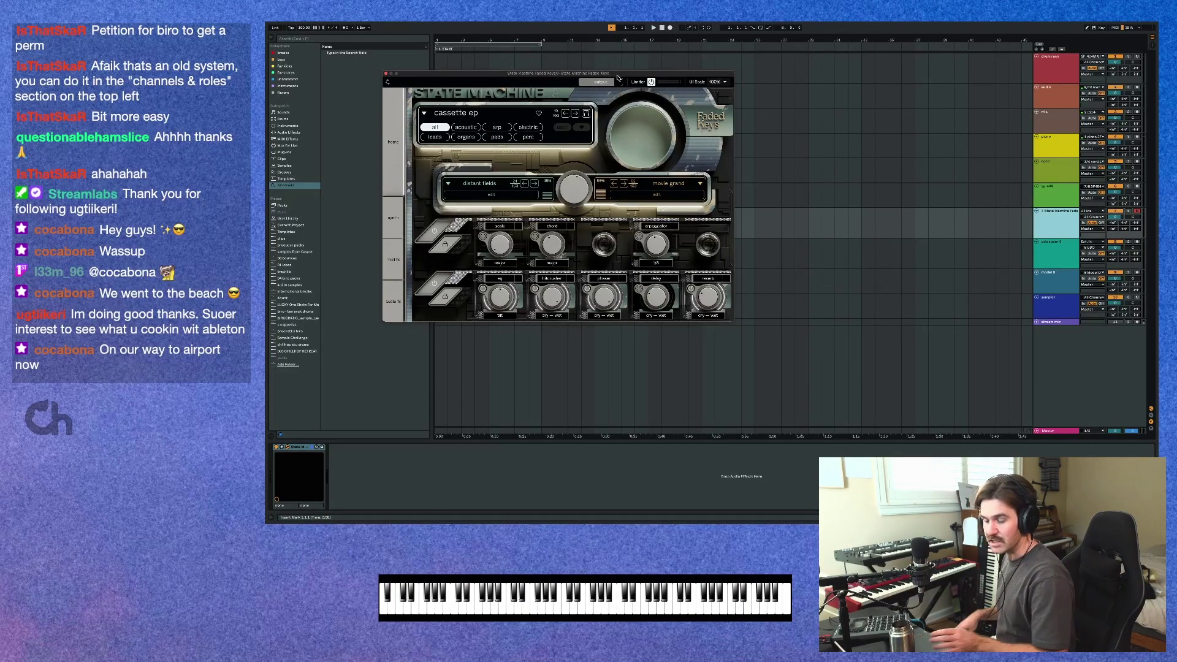
left_click(346, 29)
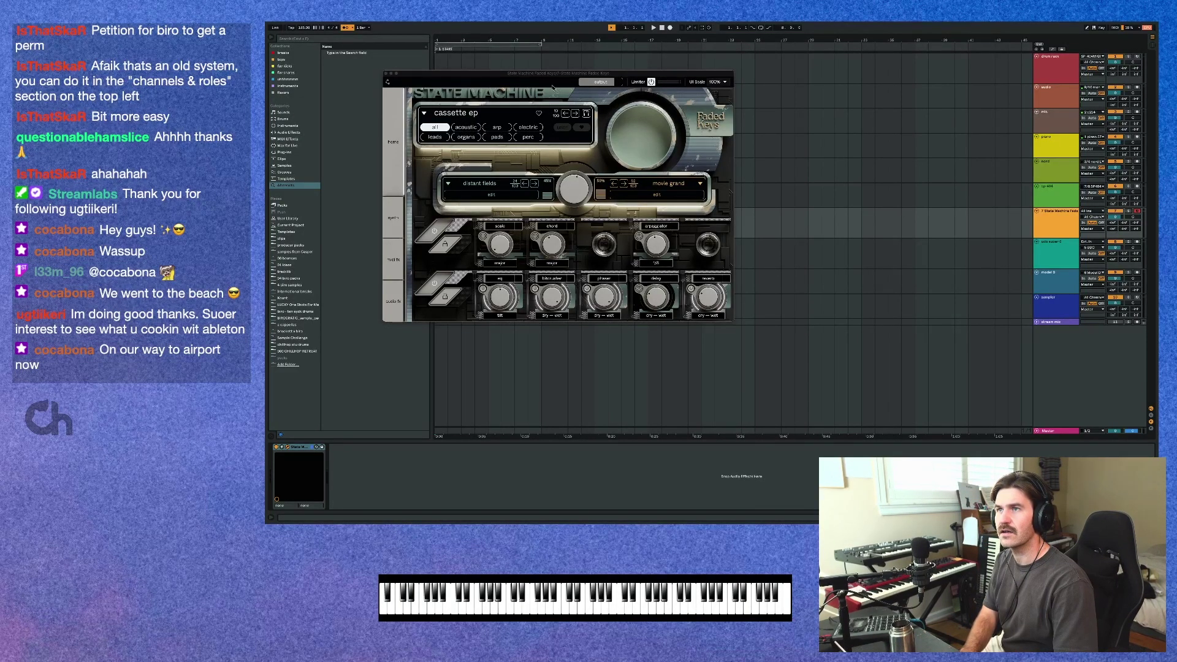
left_click_drag(560, 76, 822, 122)
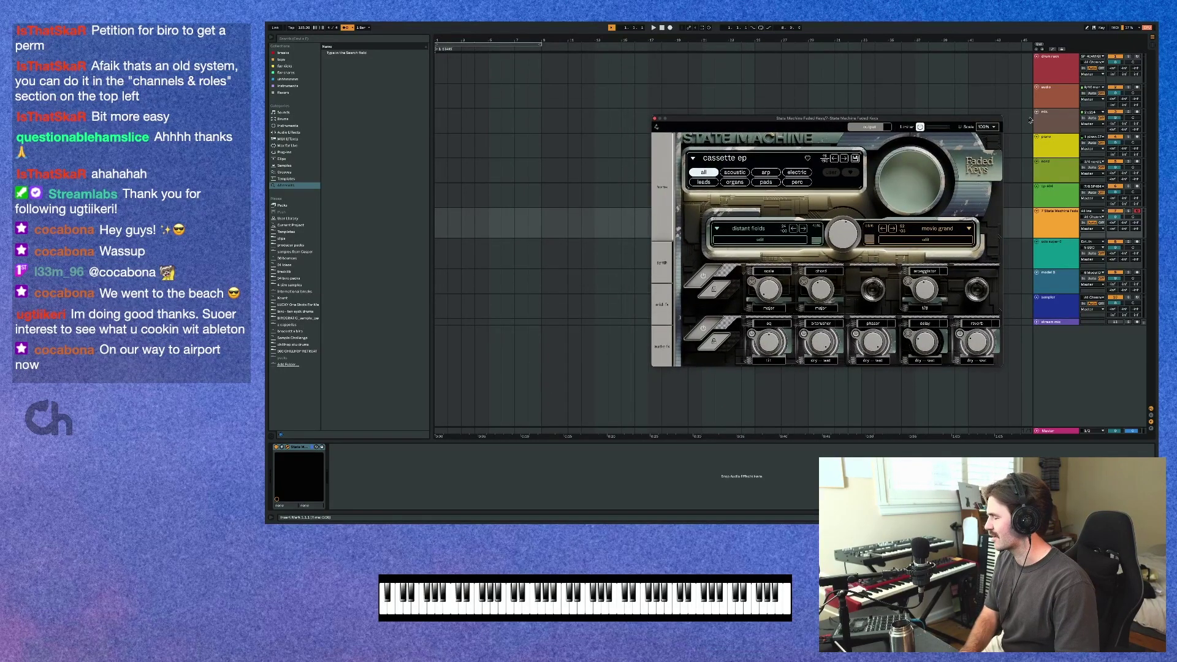
Step: Slightly reduce the Faded Keys track's height, select the track again and move its plugin window away from the track headers
left_click(1060, 236)
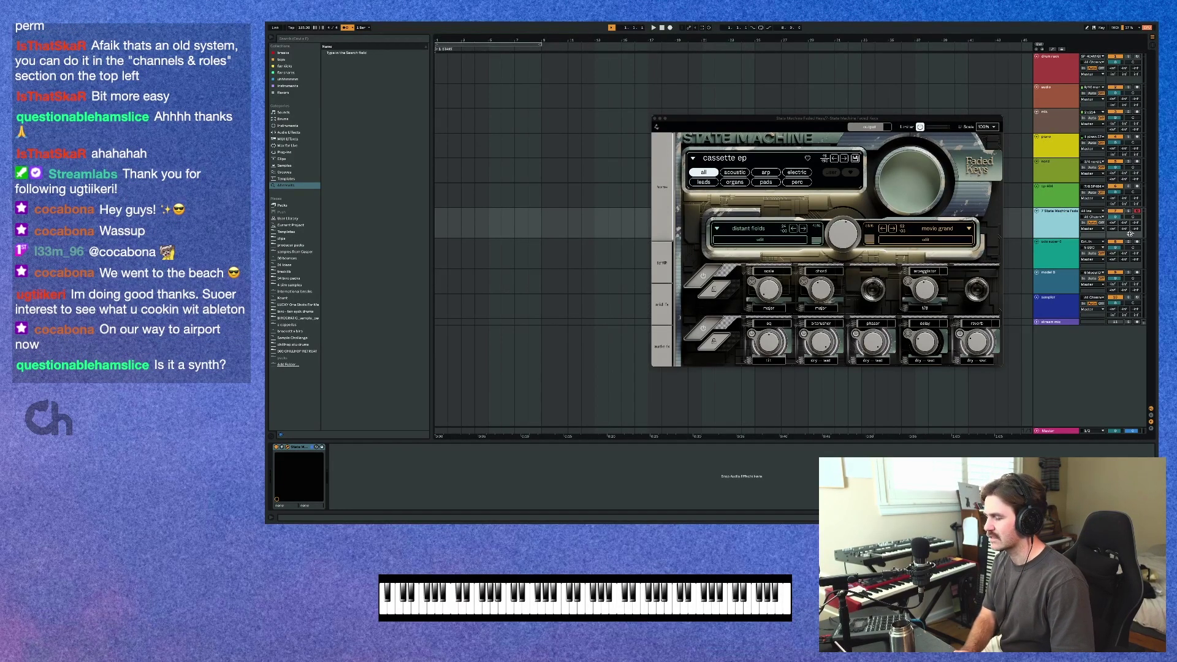
mouse_move(1131, 234)
left_mouse_down()
mouse_move(1125, 267)
mouse_move(1121, 255)
left_mouse_up()
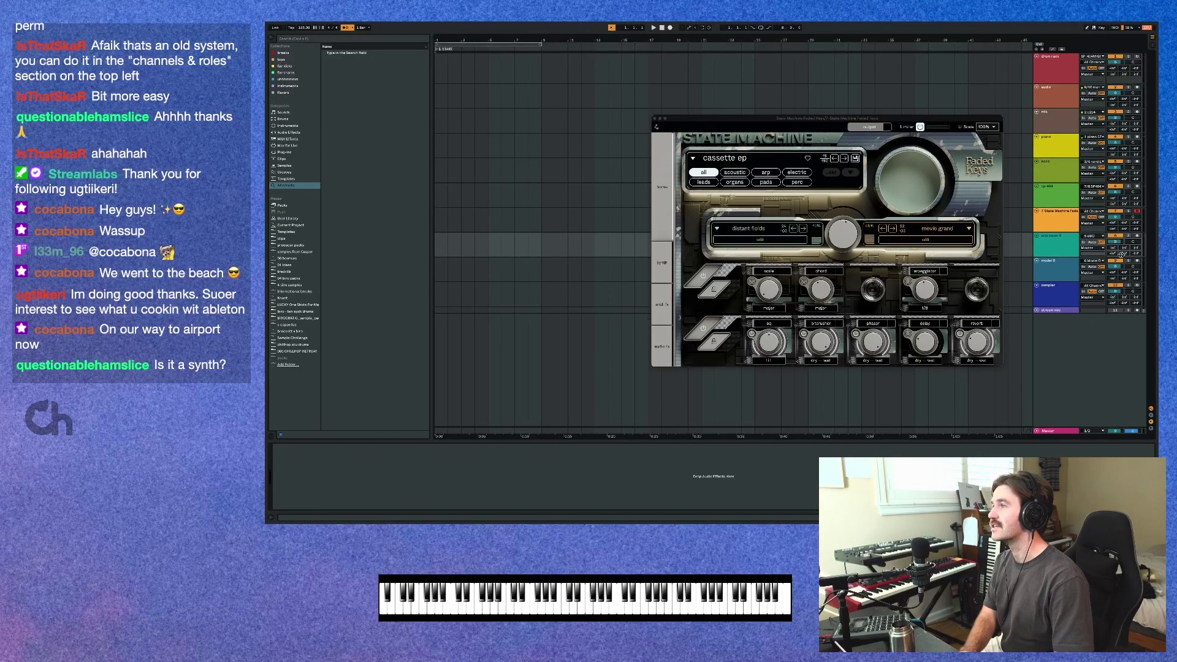
left_click(1061, 215)
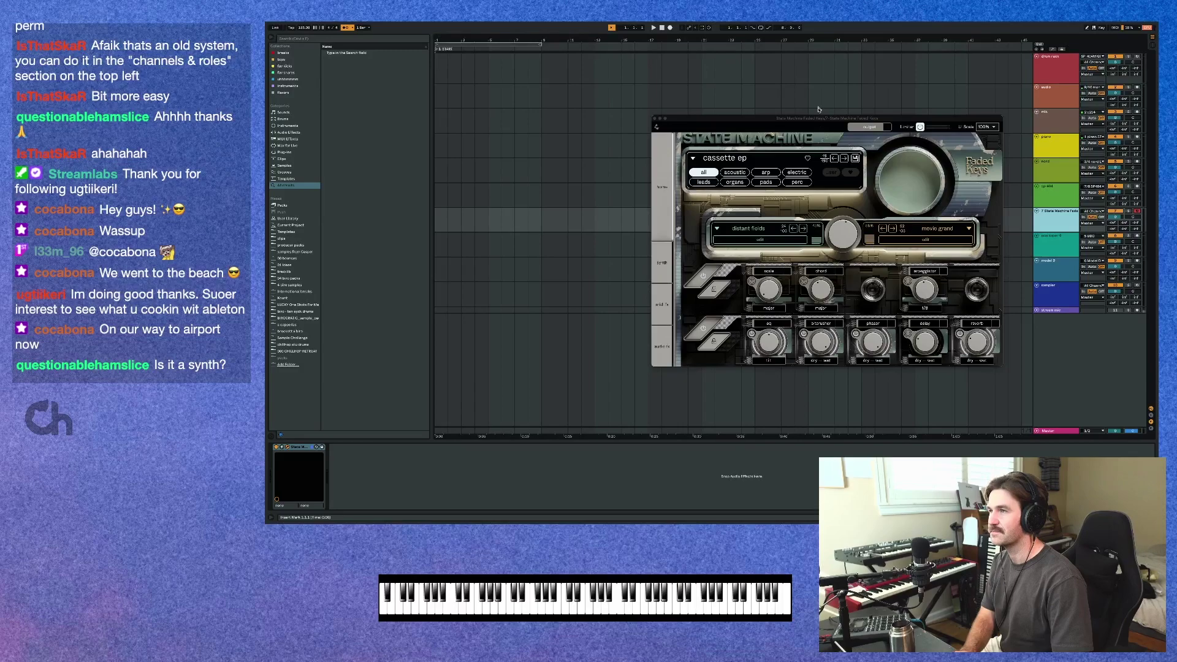
left_click_drag(814, 124, 565, 102)
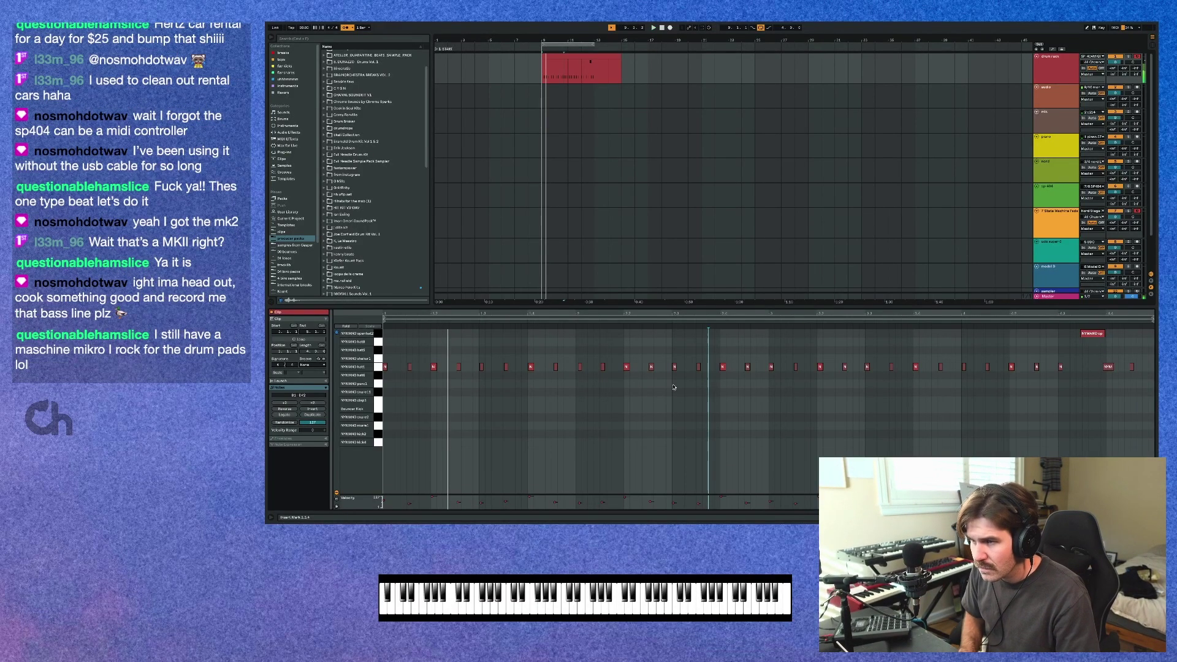
Step: Select all notes in the drum clip, clear the selection and play back the pattern
key("super+a")
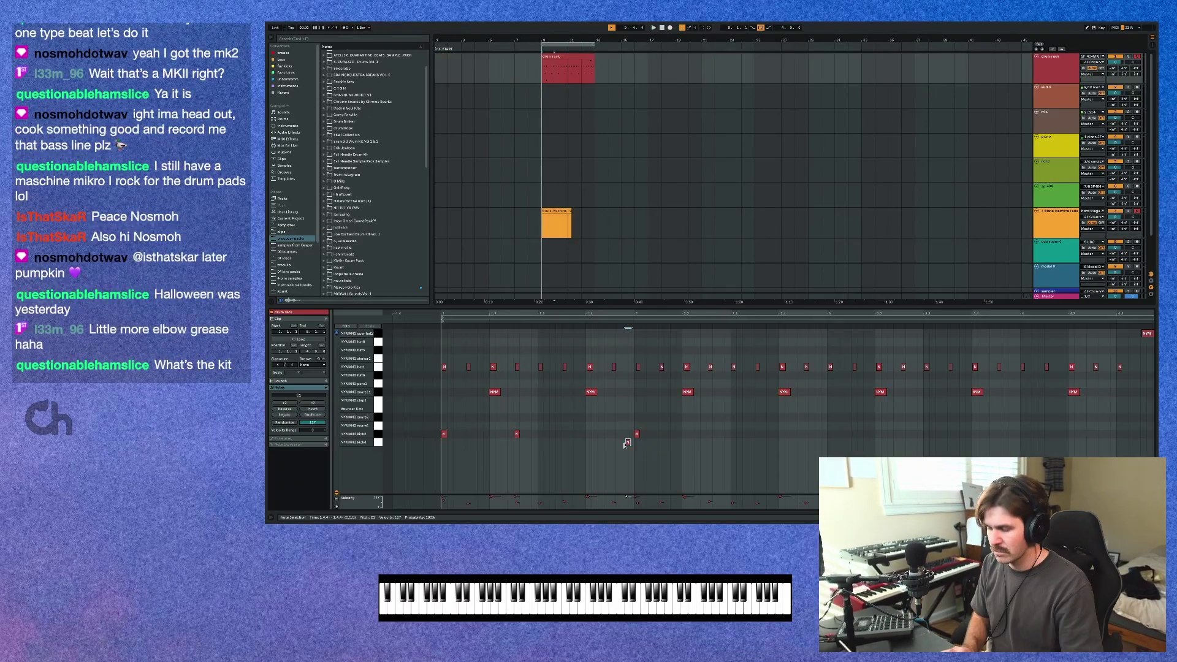
left_click(696, 467)
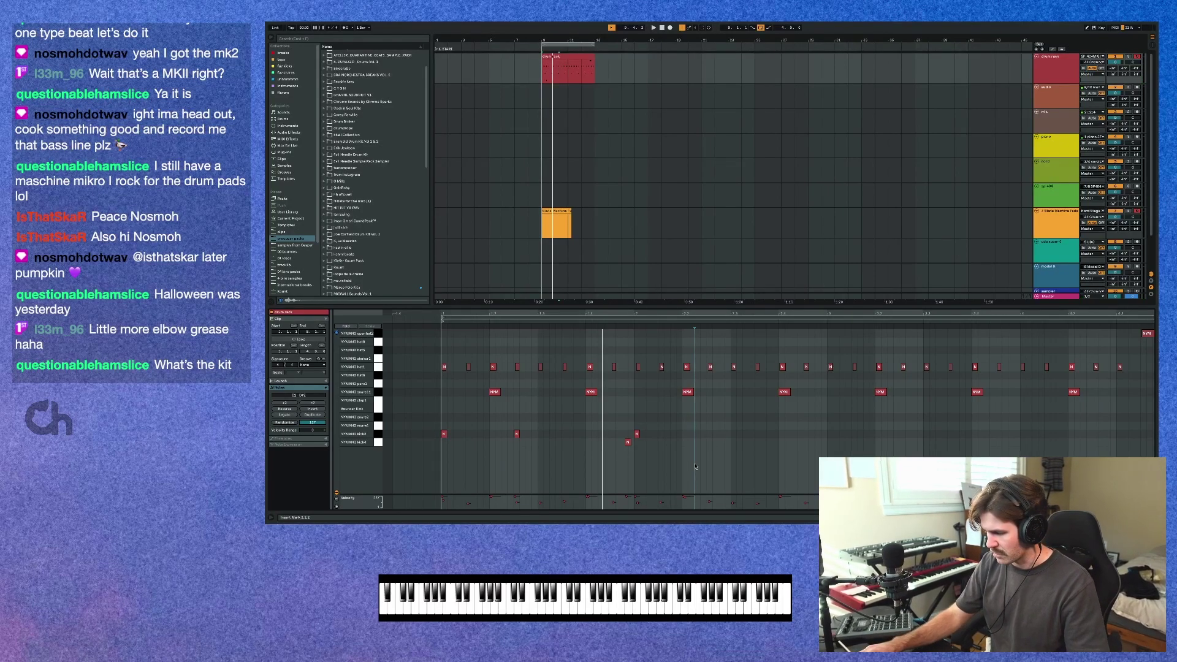
key("space")
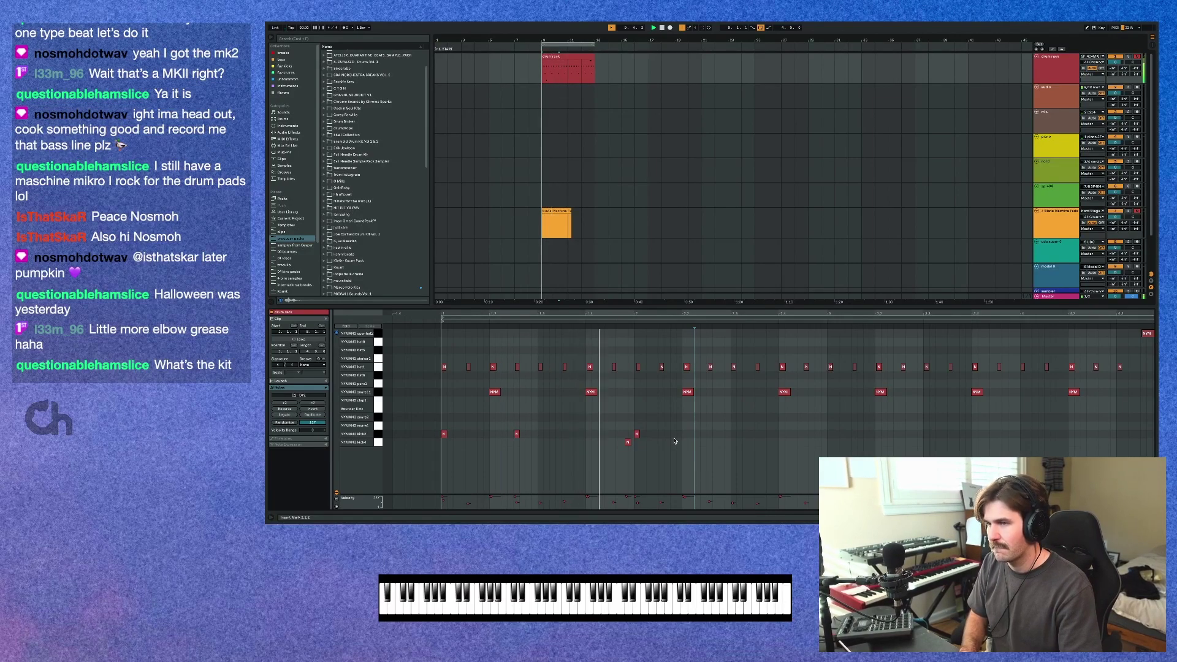
Step: Replay the drum pattern, move the lowest kick note to a higher drum lane and show the drum rack devices
scroll(674, 441, "right", 2)
key("space")
key("space")
key("space")
left_click(587, 441)
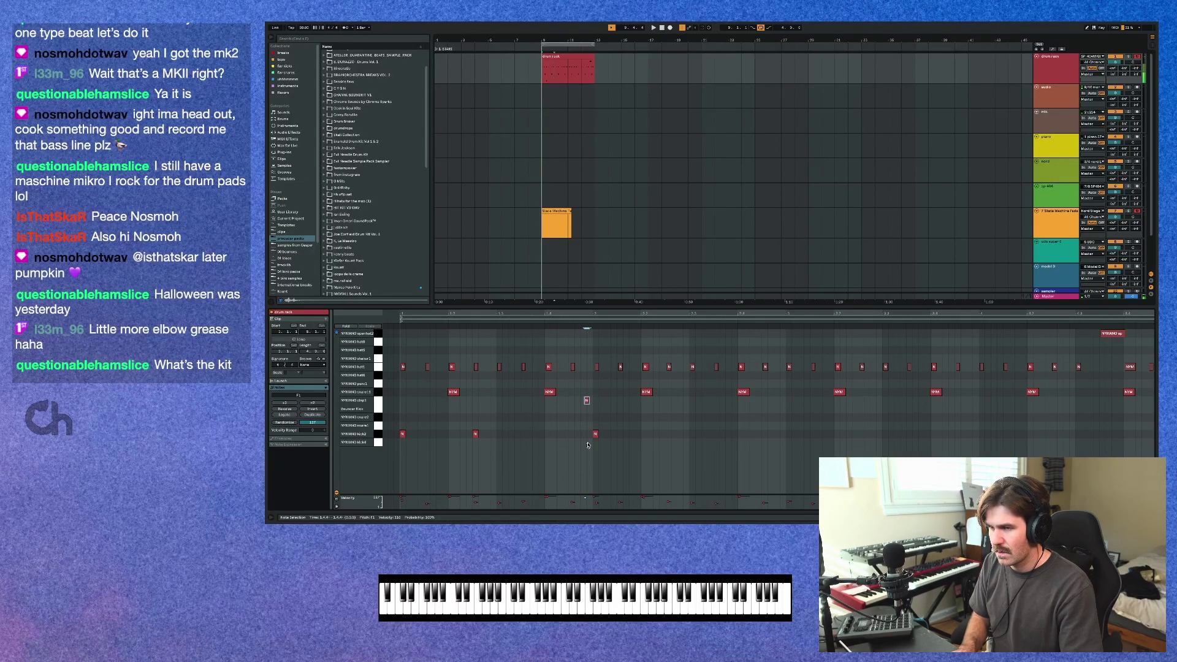
key("shift+Tab")
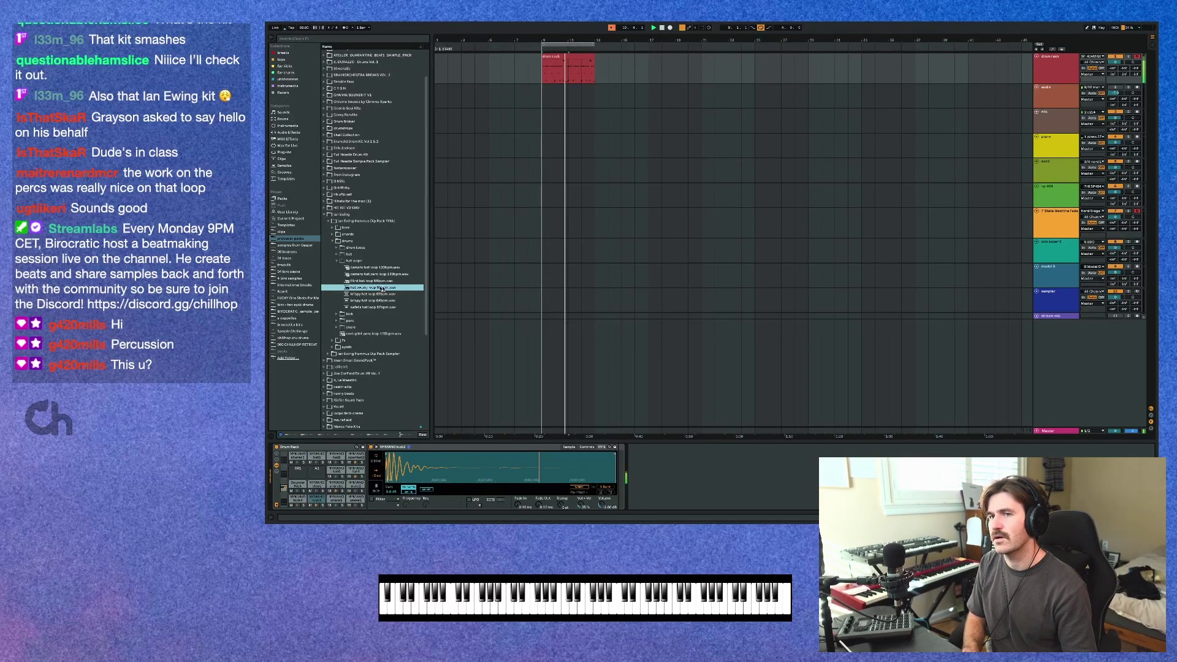
Step: Place the selected hat loop on the audio track beneath the drum clip and lower that track's volume
left_click_drag(382, 288, 566, 88)
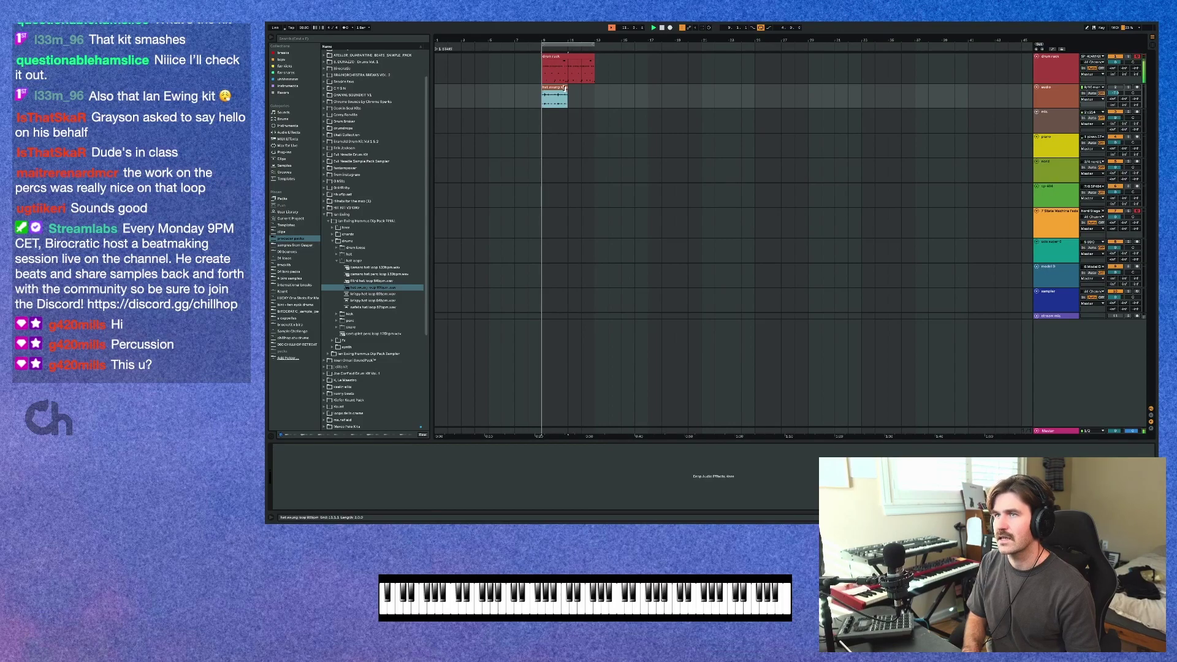
left_click_drag(1118, 90, 1118, 94)
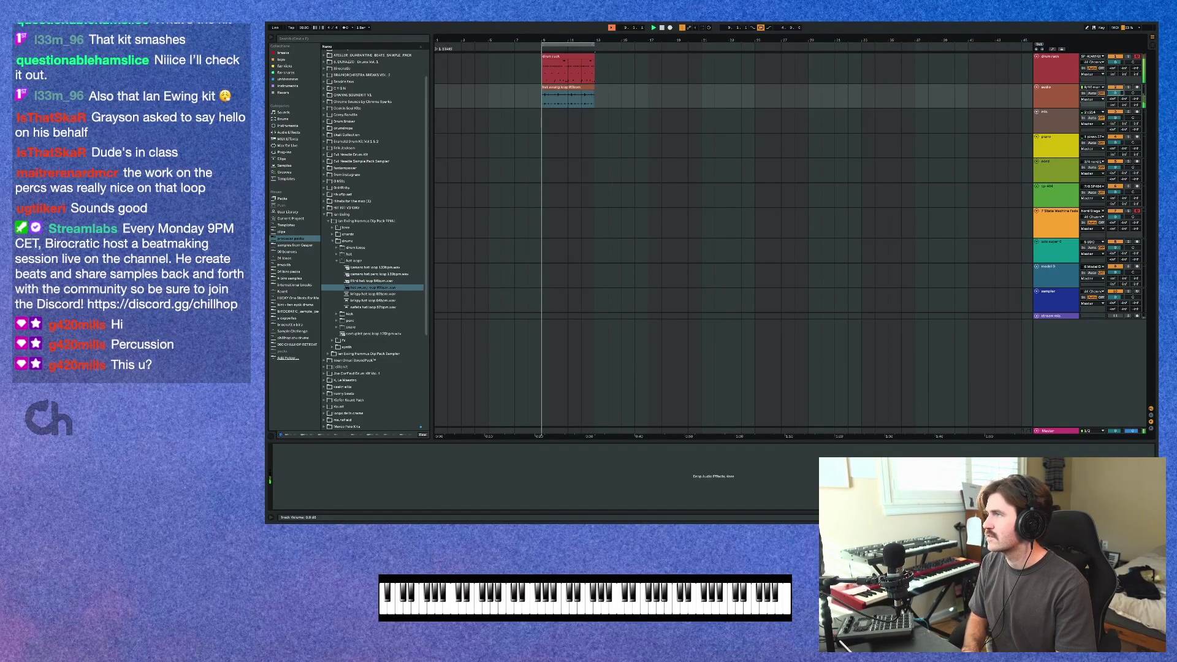
left_click(586, 89)
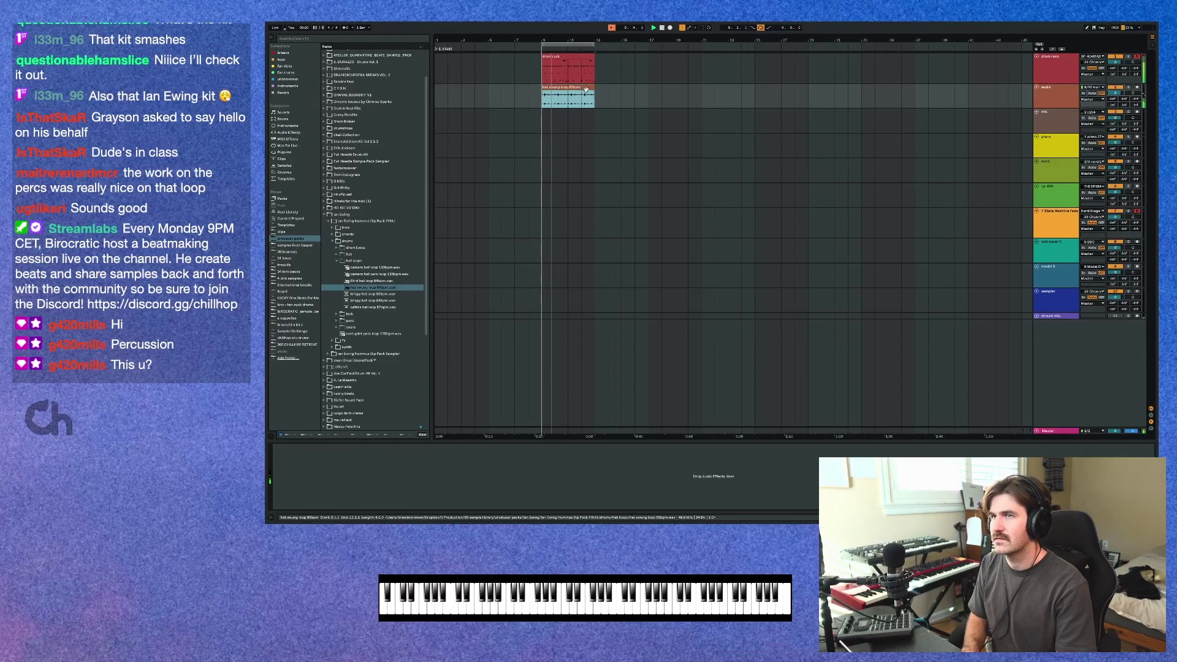
left_click_drag(1116, 93, 1116, 95)
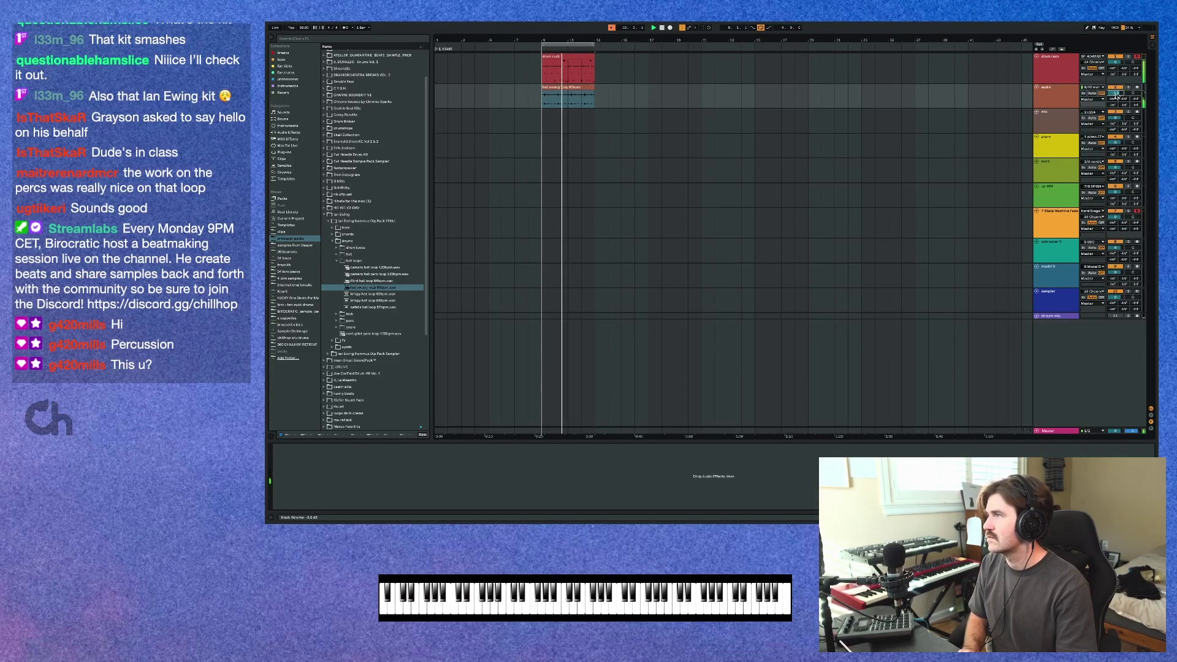
left_click_drag(549, 40, 550, 41)
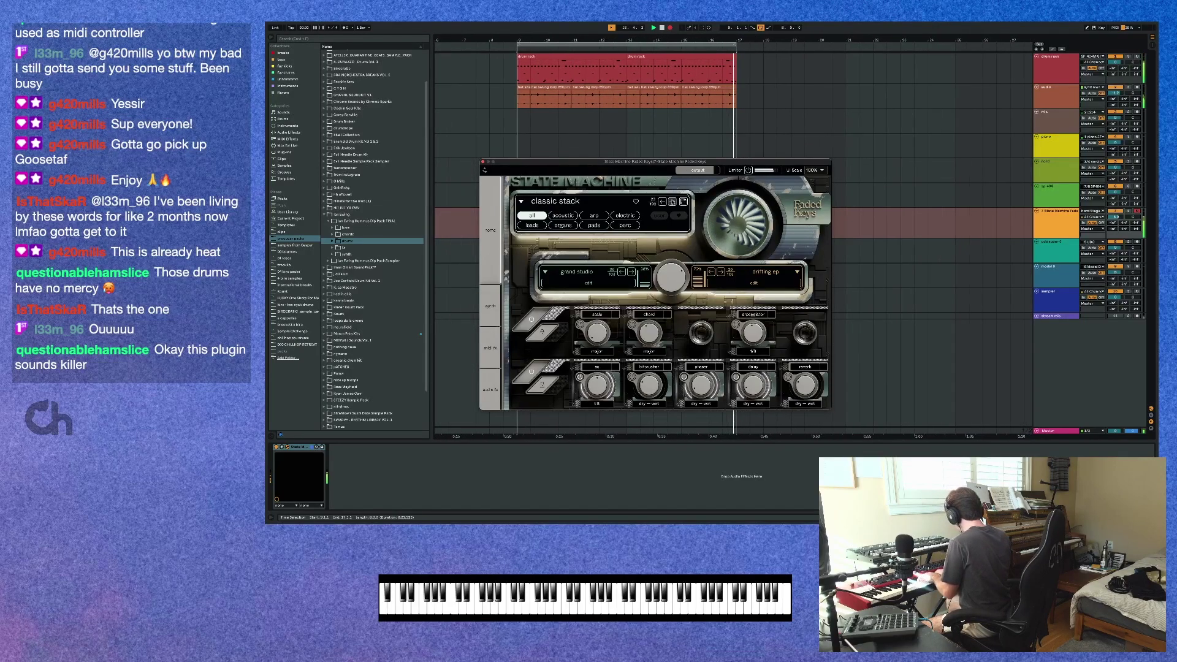
Step: Adjust the layer blend and delay amount of the classic stack preset while playing back the recorded keys
key("space")
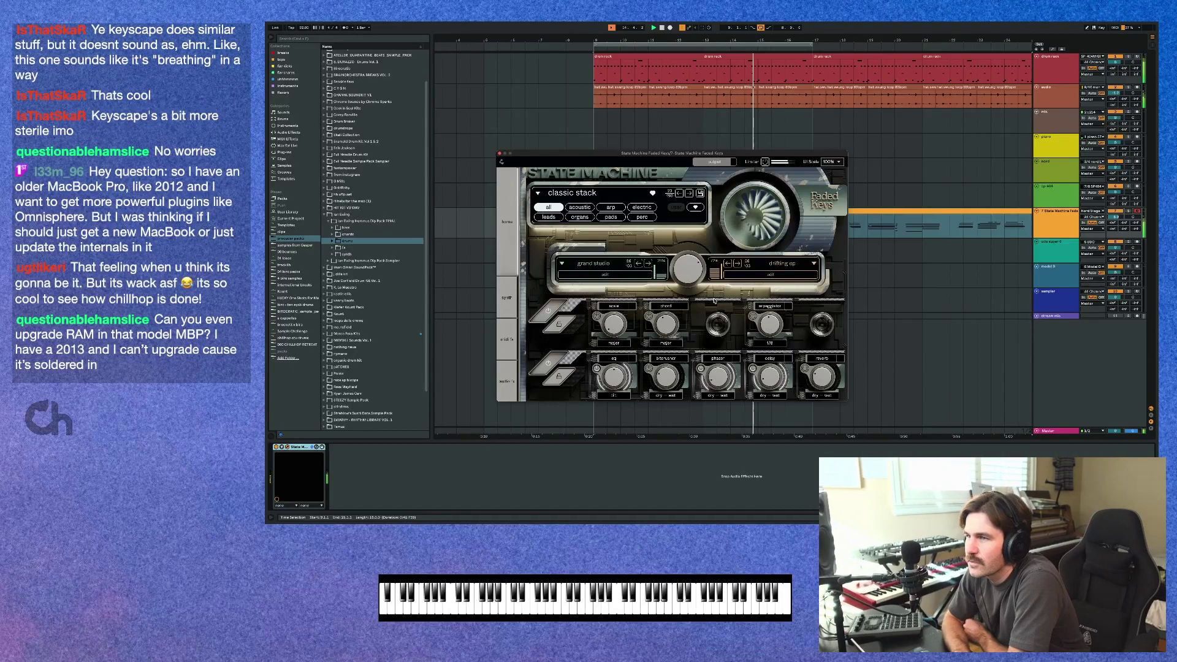
left_click_drag(695, 278, 695, 225)
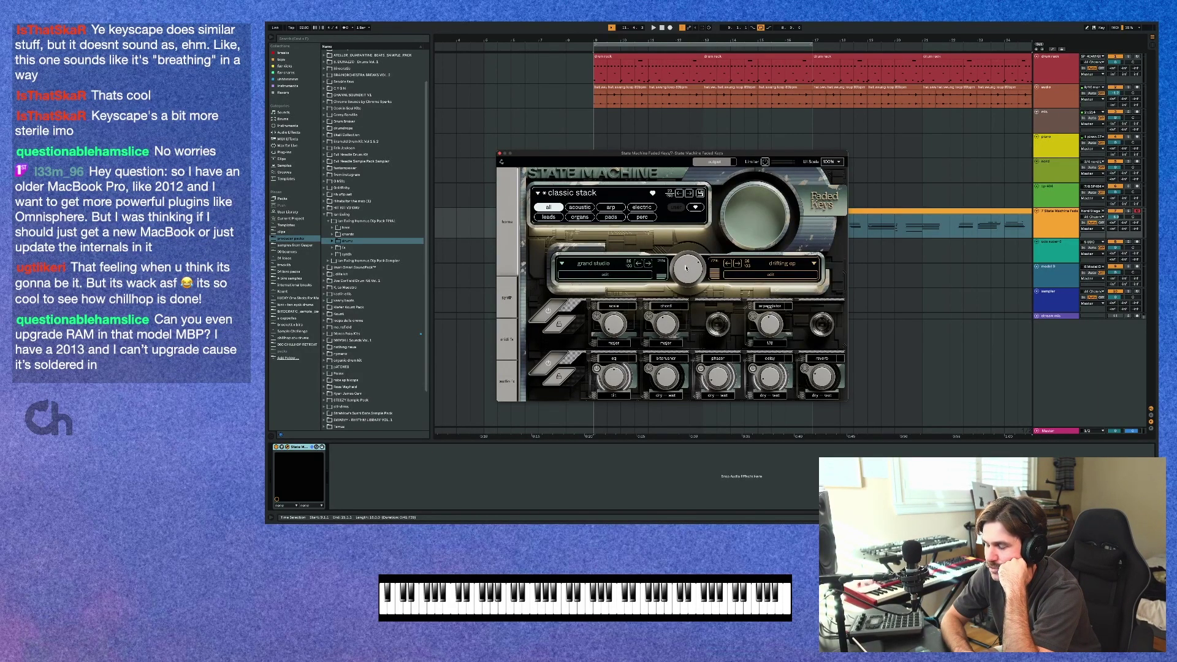
key("space")
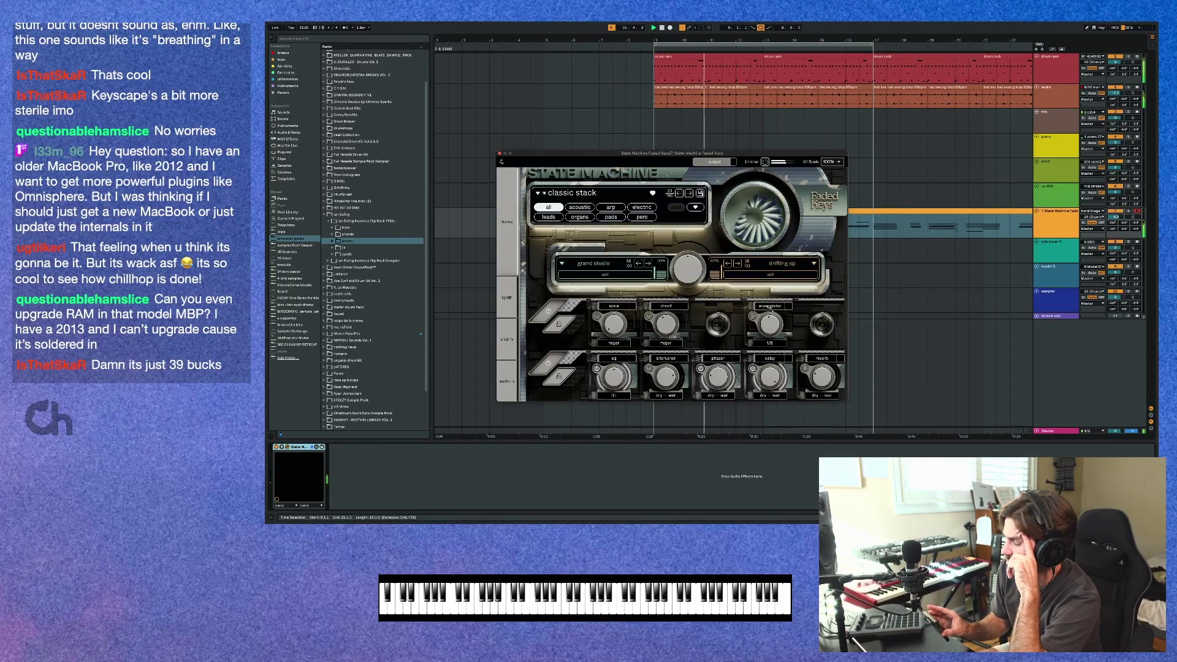
mouse_move(777, 376)
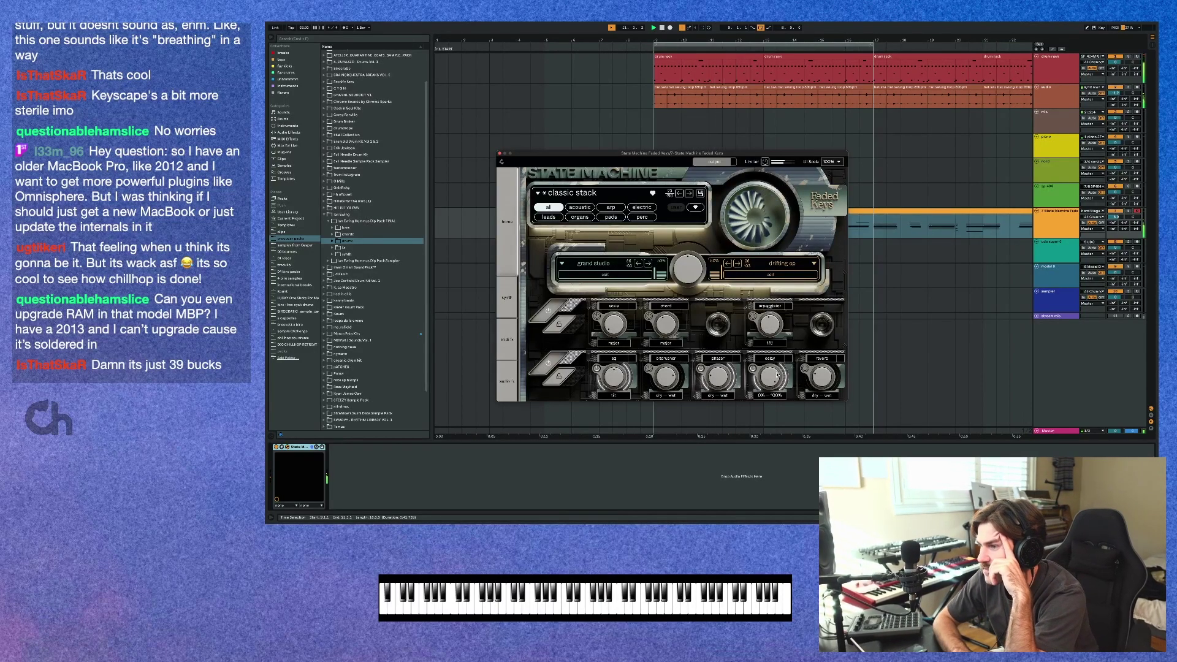
mouse_move(777, 395)
left_mouse_down()
mouse_move(776, 430)
mouse_move(785, 390)
left_mouse_up()
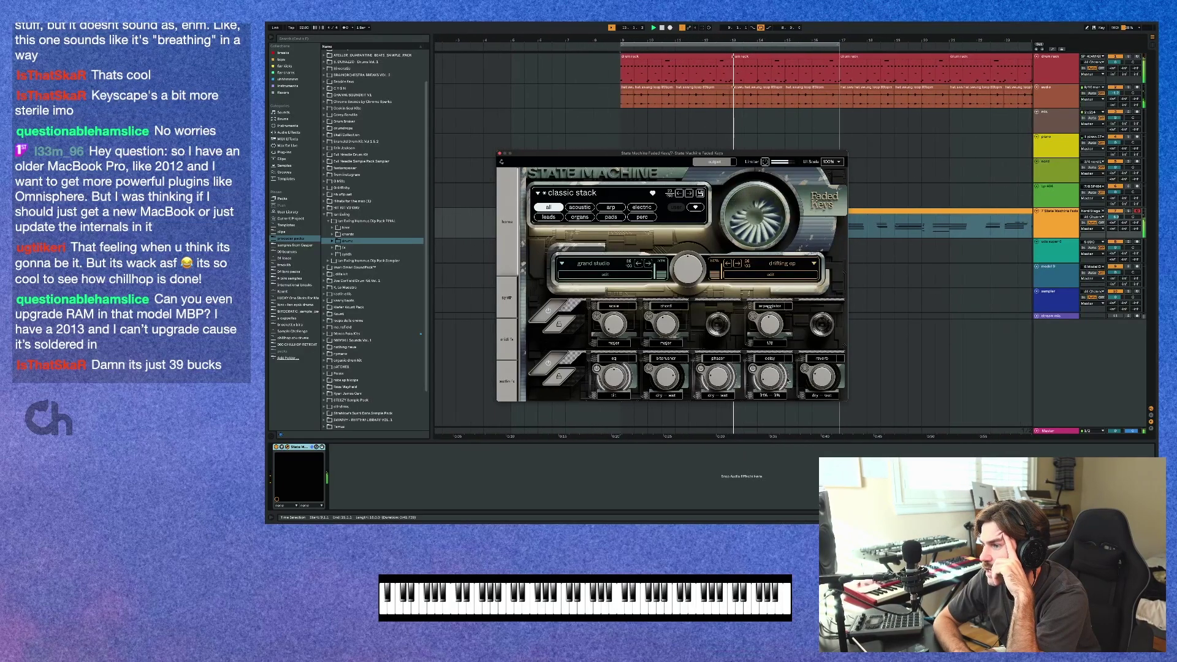
Step: Examine the effects and layer-editing pages of the Faded Keys plugin, then close its window
left_click(772, 361)
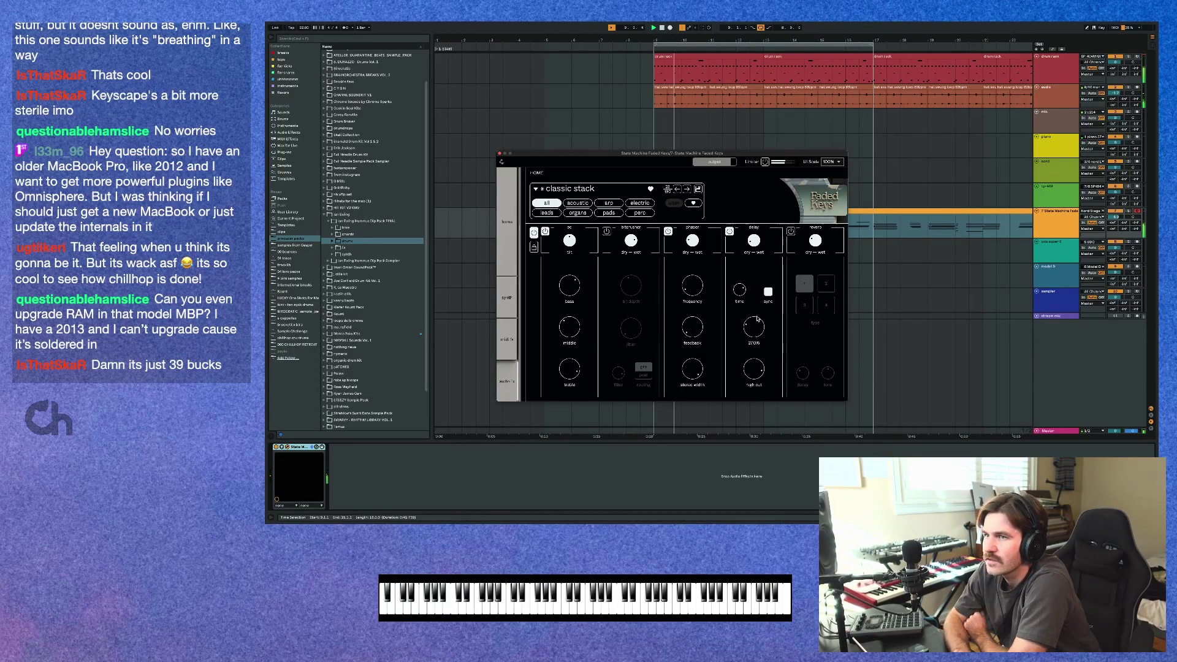
left_click(507, 299)
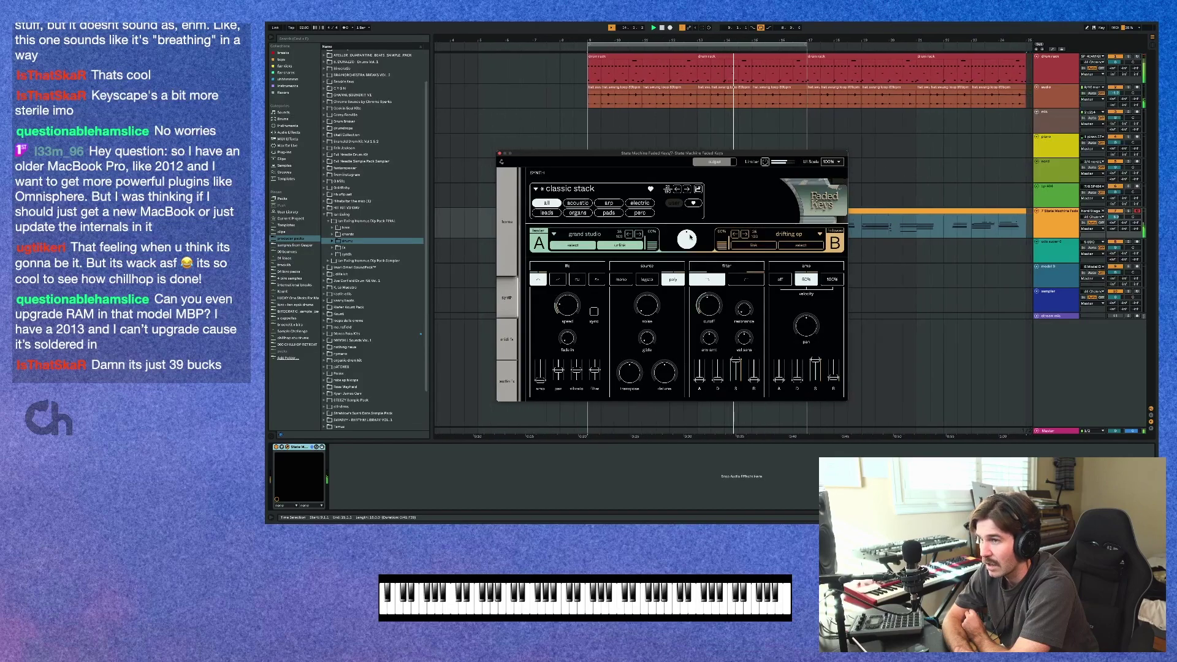
left_click_drag(733, 155, 722, 165)
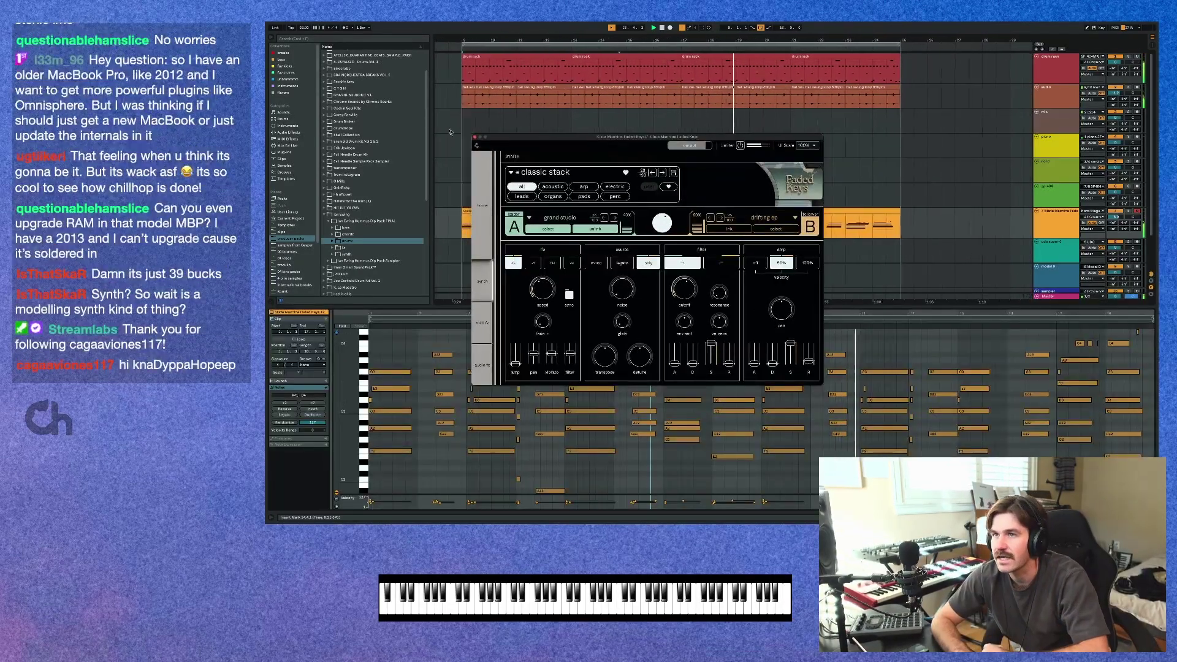
left_click(474, 138)
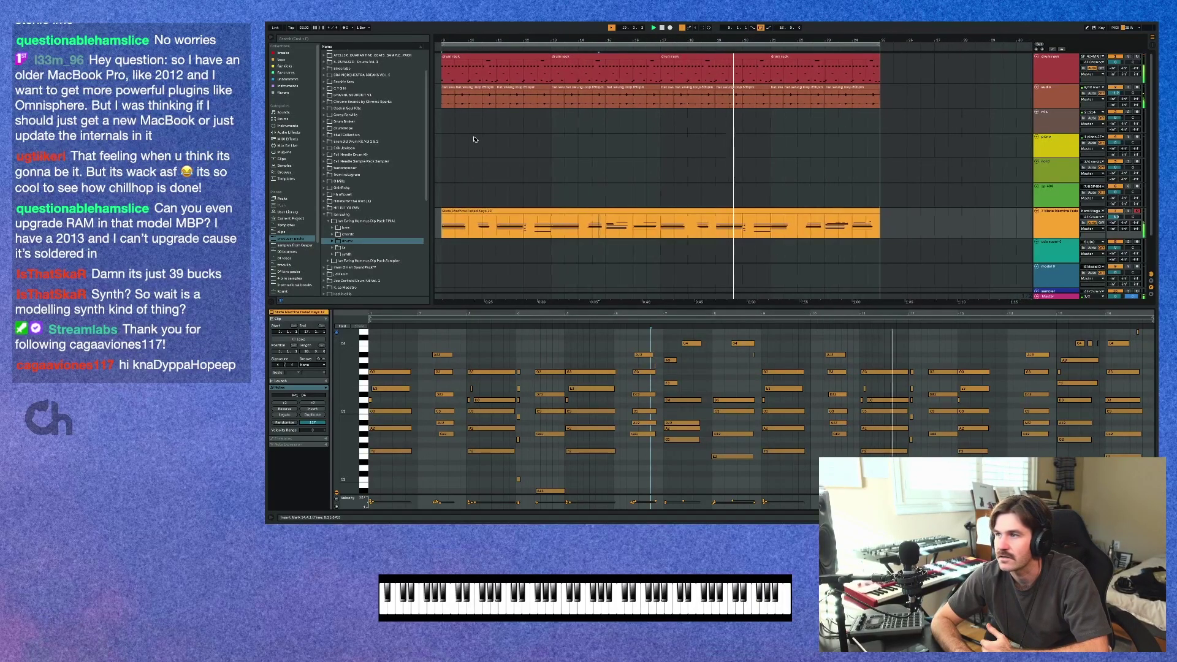
Step: Insert a new MIDI track directly below the Faded Keys track and select it
left_click(1068, 236)
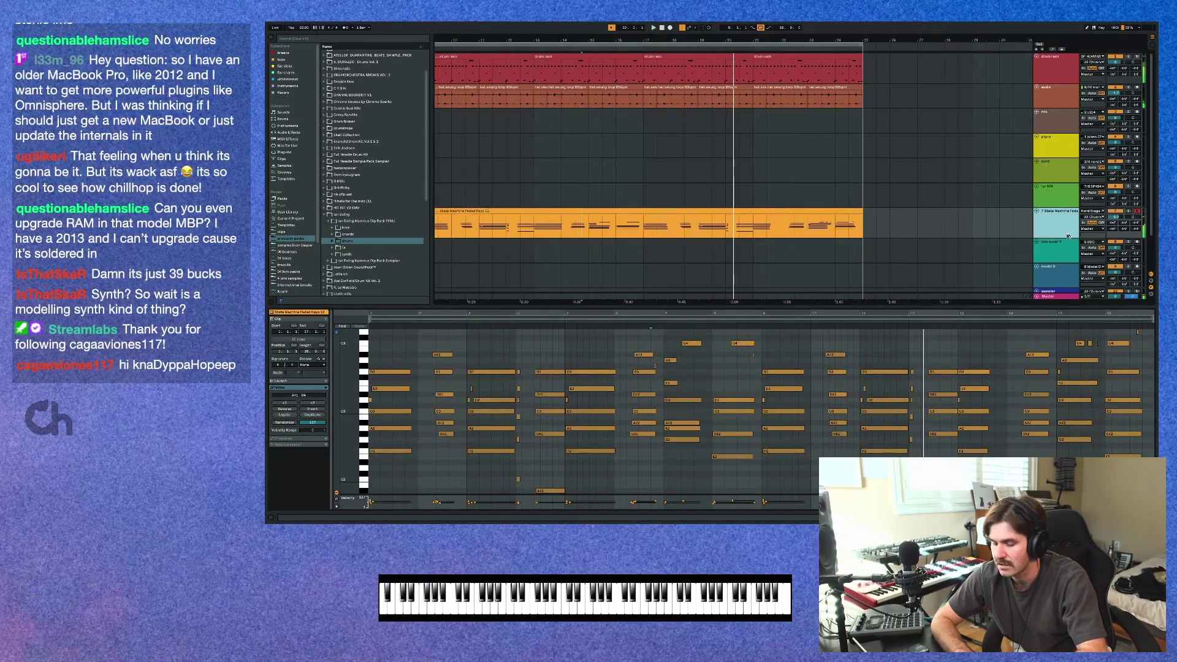
key("super+shift+t")
left_click(1066, 257)
Step: Search the browser for "state machine", load State Machine Low End onto the new track and open and reposition its plugin window
key("super+f")
type("state machine")
left_click(357, 66)
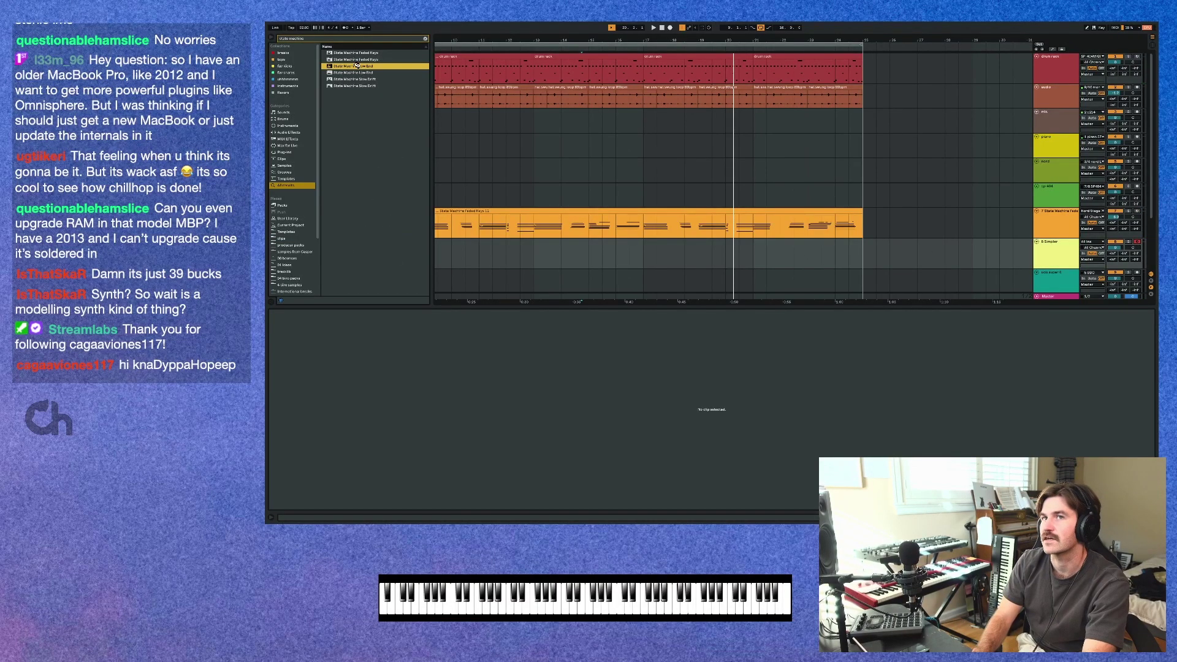
double_click(357, 66)
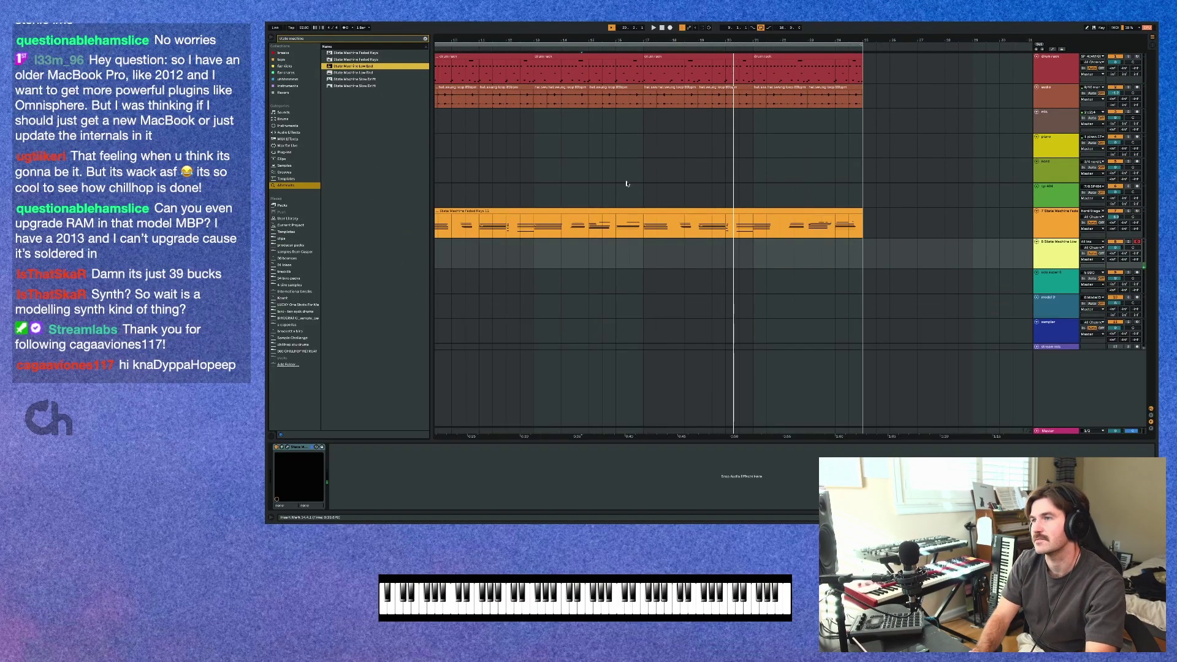
left_click(289, 447)
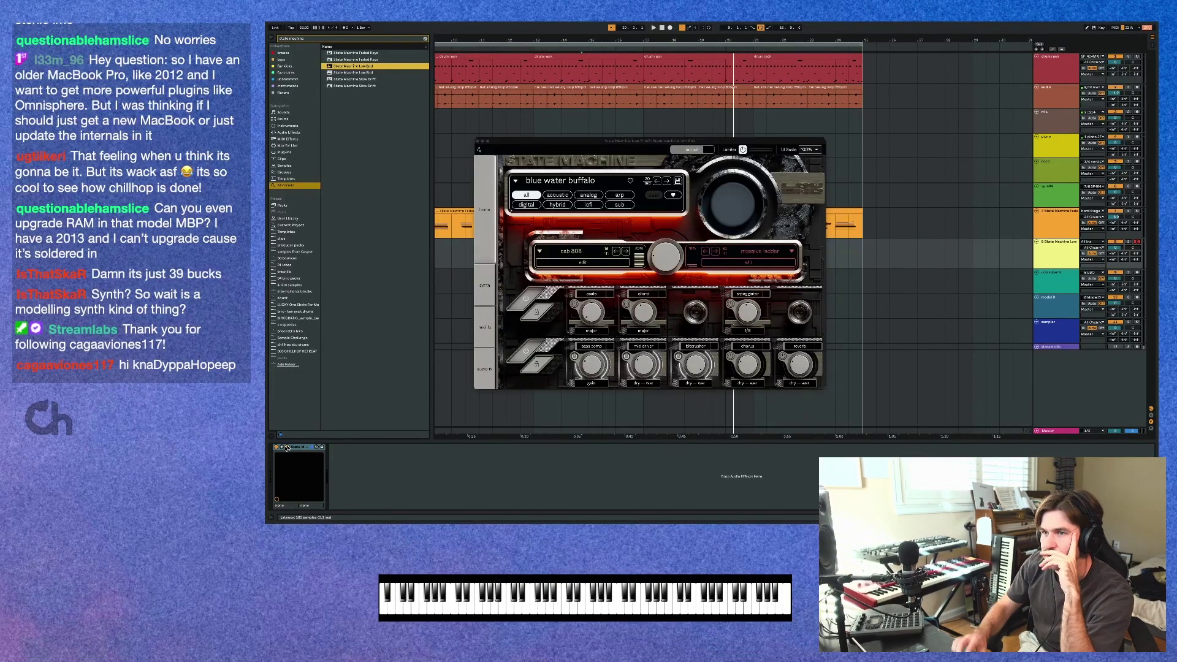
left_click_drag(703, 143, 632, 145)
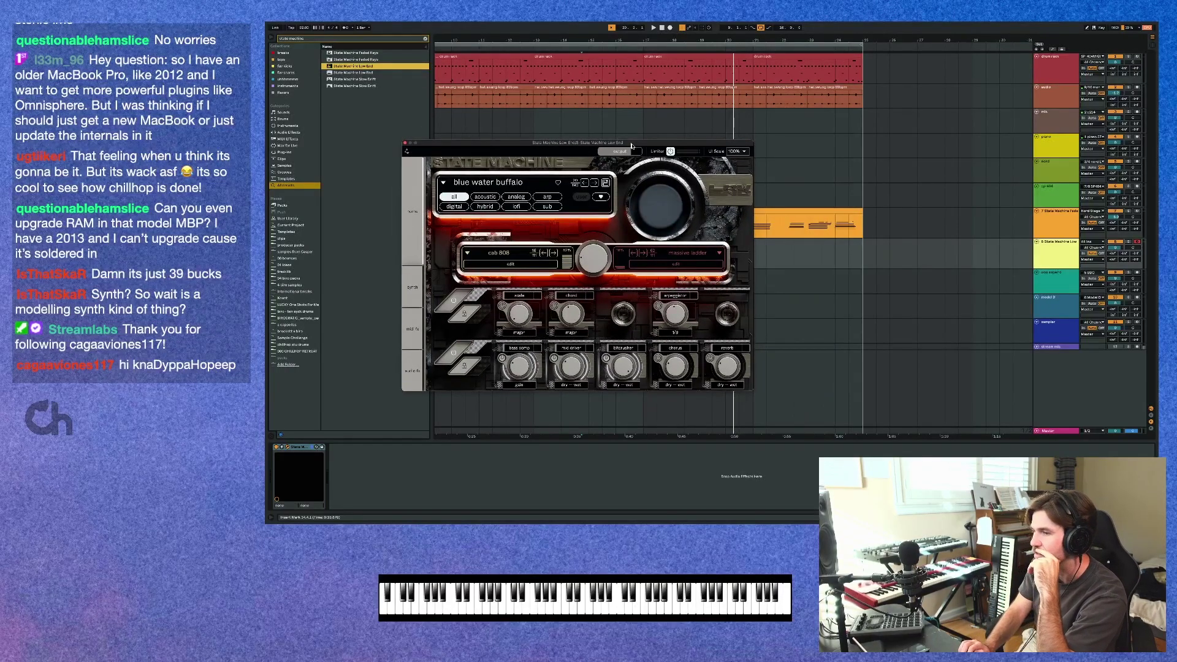
left_click_drag(632, 145, 622, 146)
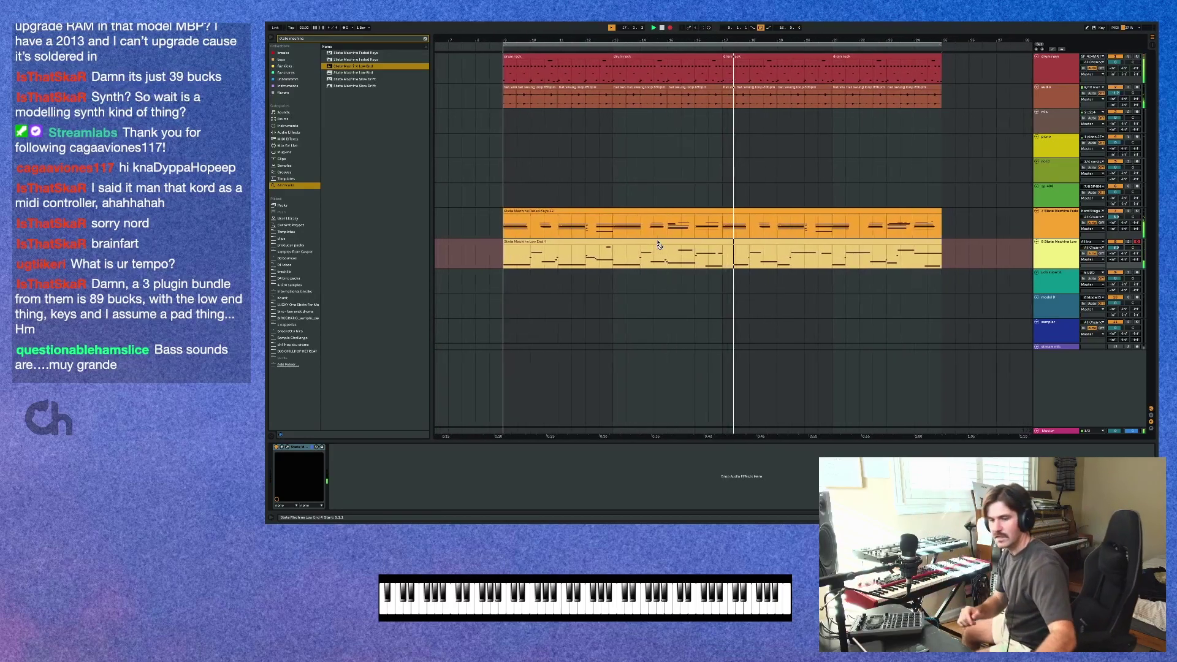
Step: Stop playback and delete the second half of the recorded Low End bass clip
key("space")
left_click(731, 258)
left_click_drag(724, 258, 952, 259)
key("Delete")
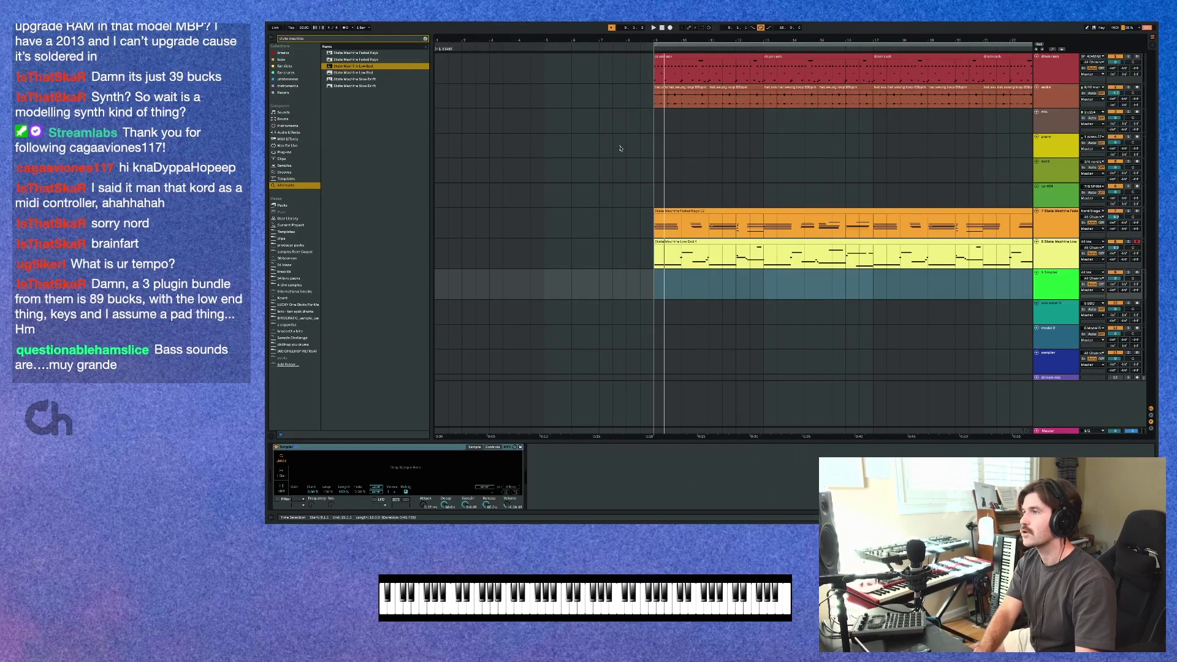
Step: Load State Machine Slow Drift onto the new MIDI track below the bass and arm that track for recording
left_click(368, 80)
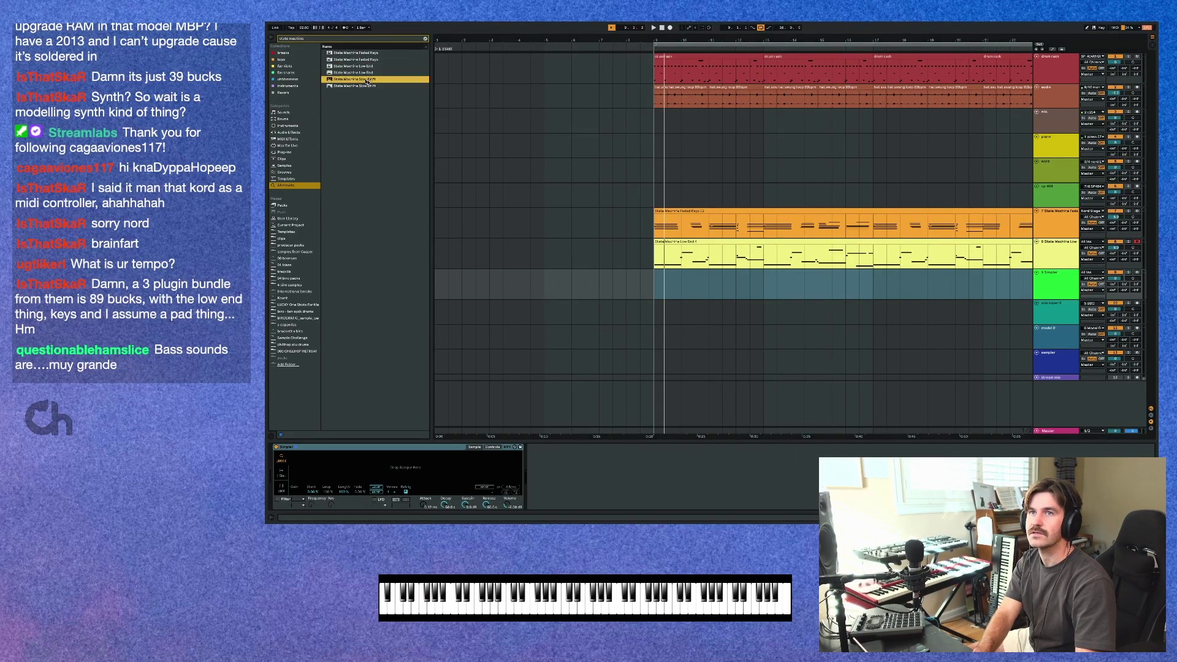
left_click(1137, 273)
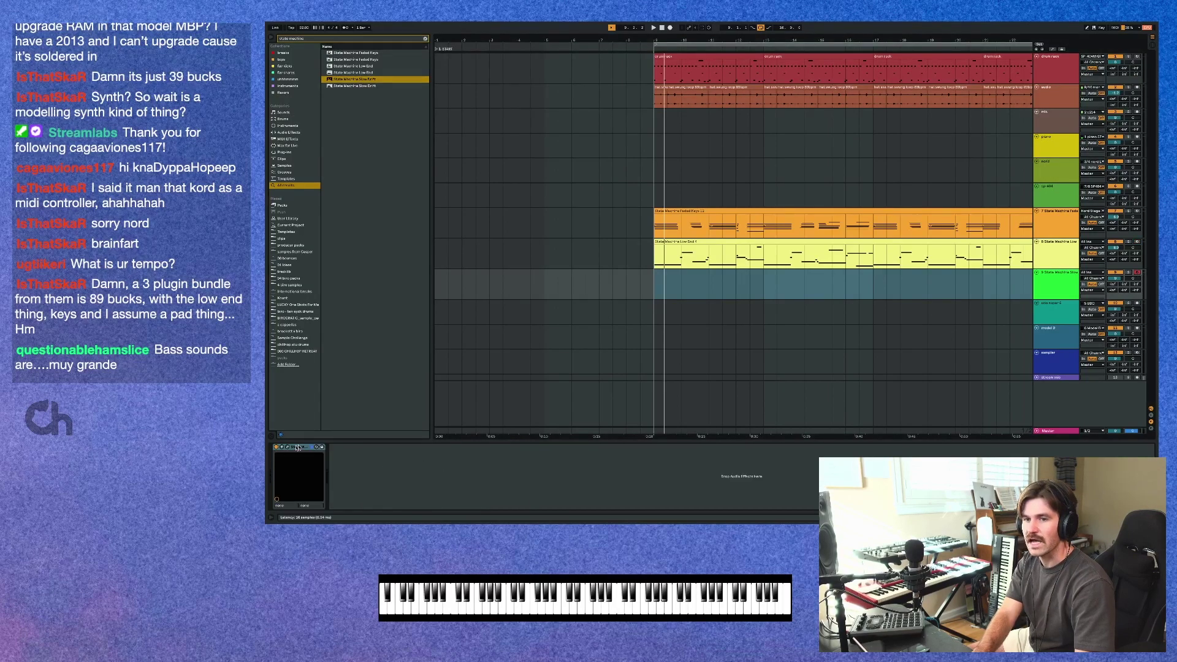
Step: Capture the played State Machine Slow Drift pad performance as a MIDI clip on its track
left_click(287, 447)
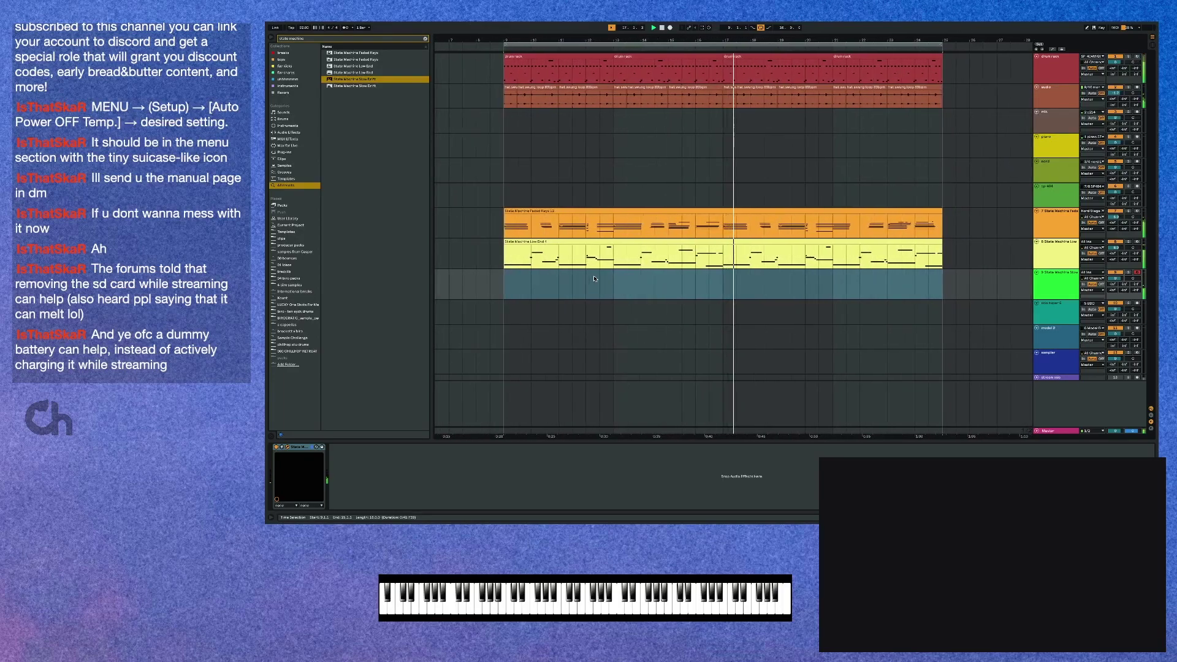
key("super+shift+c")
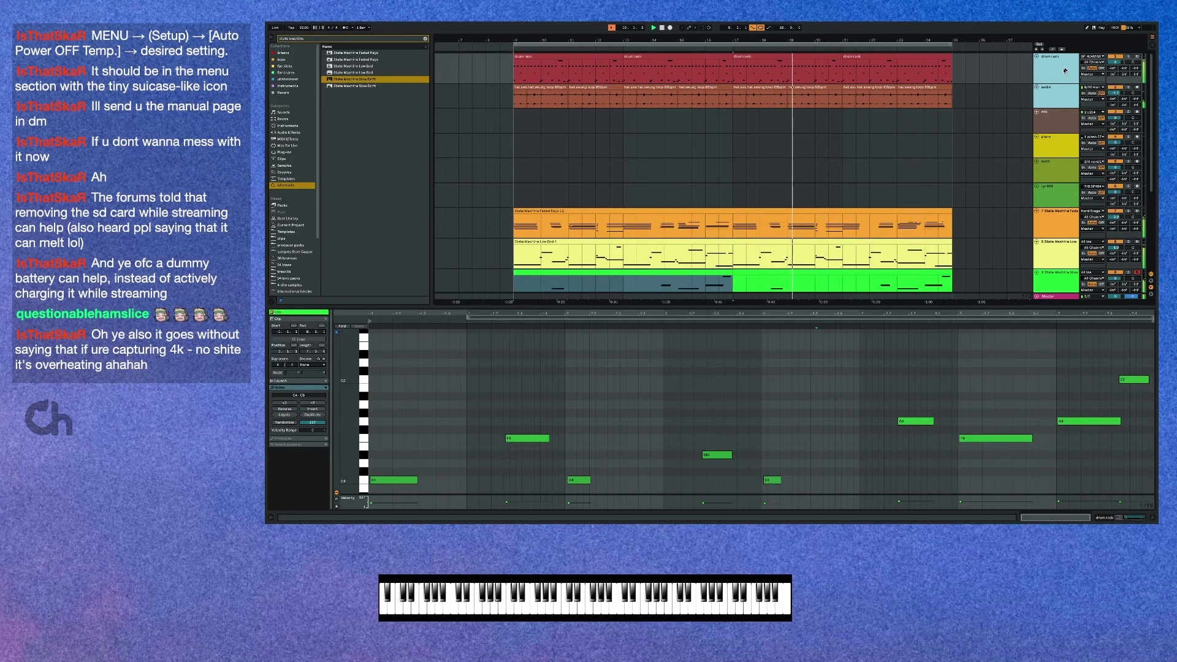
Step: Group the drum rack and hat audio tracks and name the group DRUMS
key("super+g")
key("super+r")
type("DRU")
key("shift+Tab")
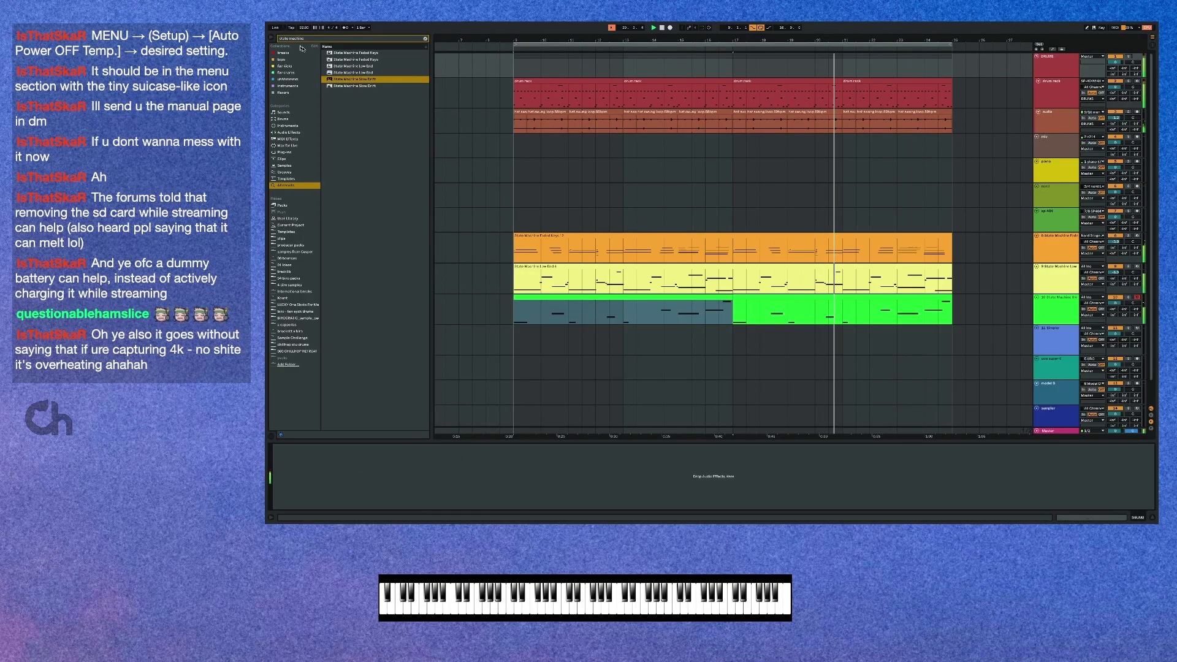
Step: Search the browser for "drum buss" and load Drum Buss onto the DRUMS group
left_click(426, 40)
type("drum buss")
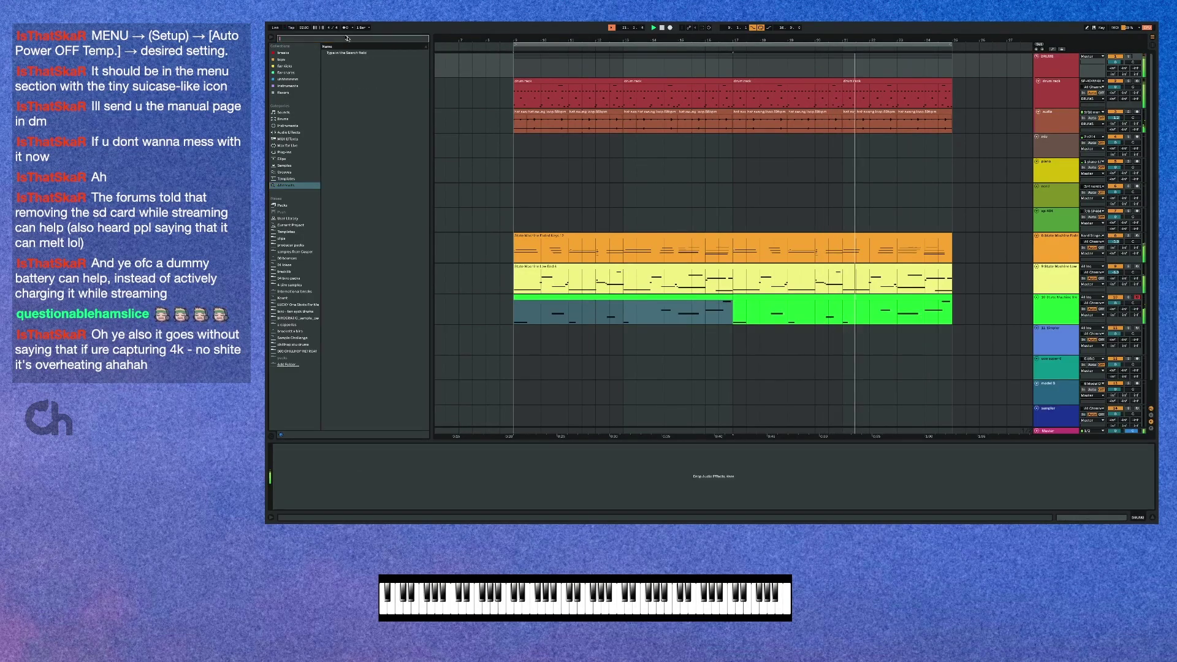
left_click_drag(343, 53, 338, 496)
Step: Raise the Drive of the Drum Buss and compare the drums with the effect bypassed and active
left_click_drag(283, 461, 283, 442)
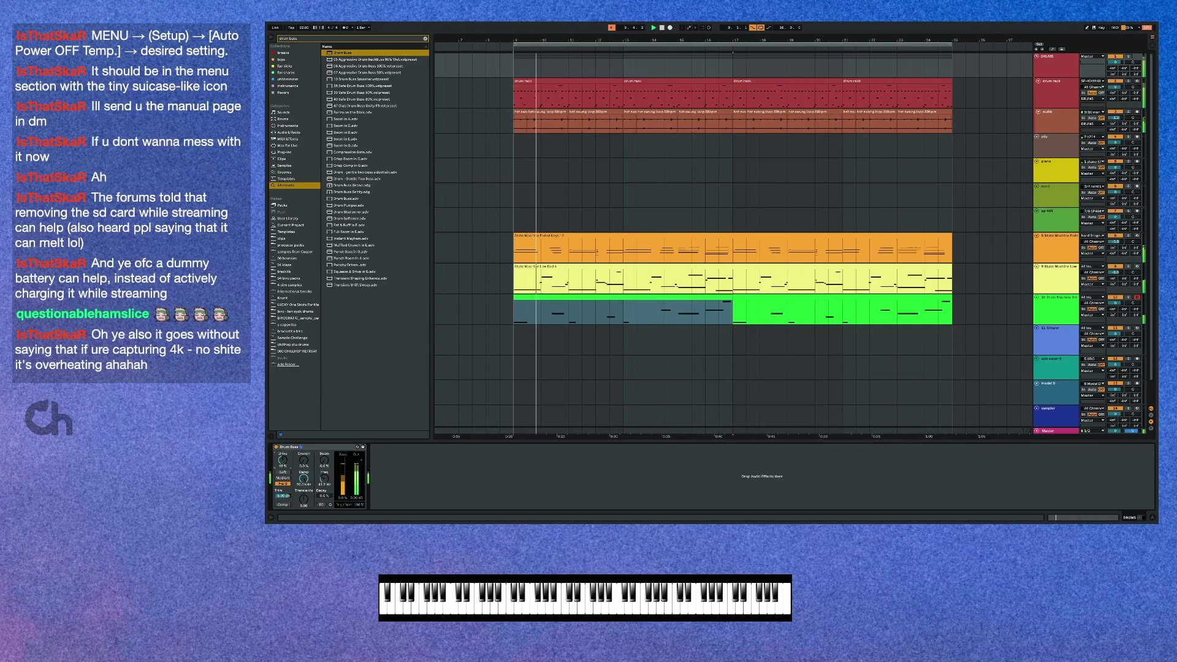
left_click(276, 448)
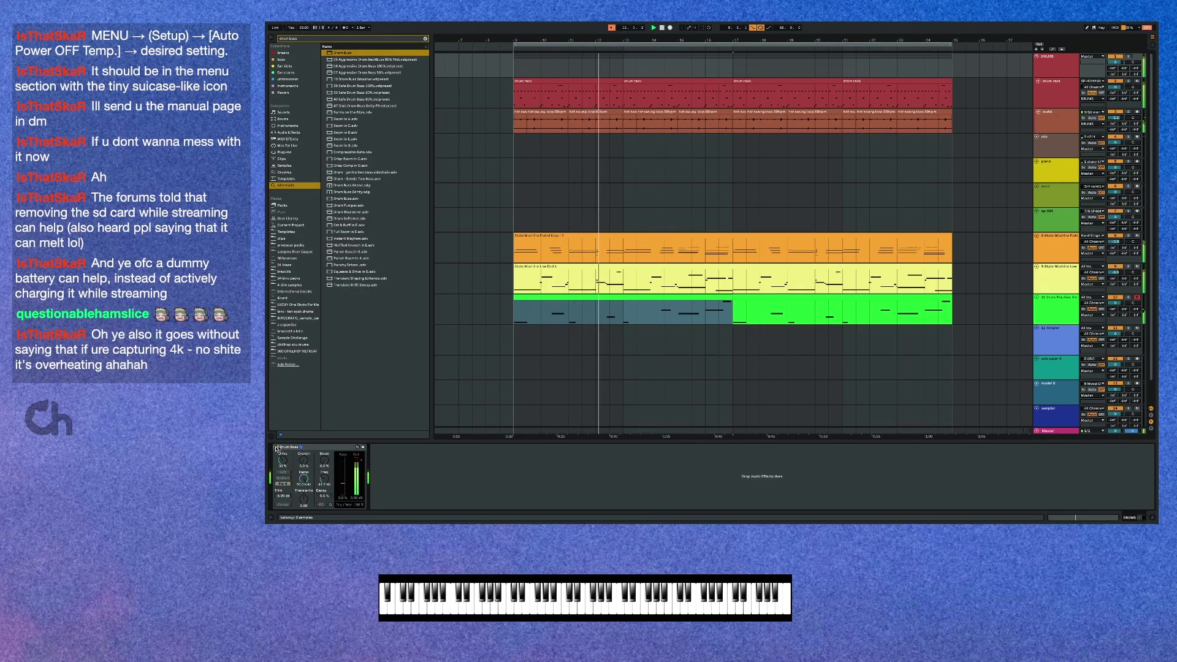
left_click(277, 448)
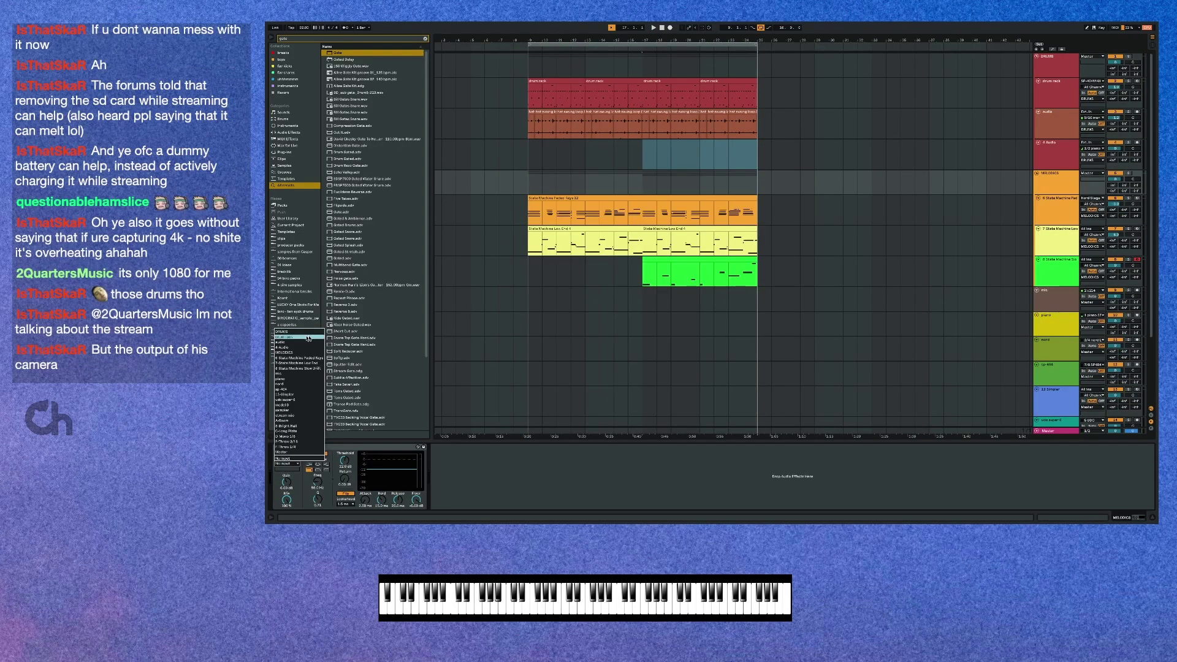
Step: Sidechain the MELODICS group's Gate to the drum rack track, using a single drum pad as source, and start playback
left_click(308, 338)
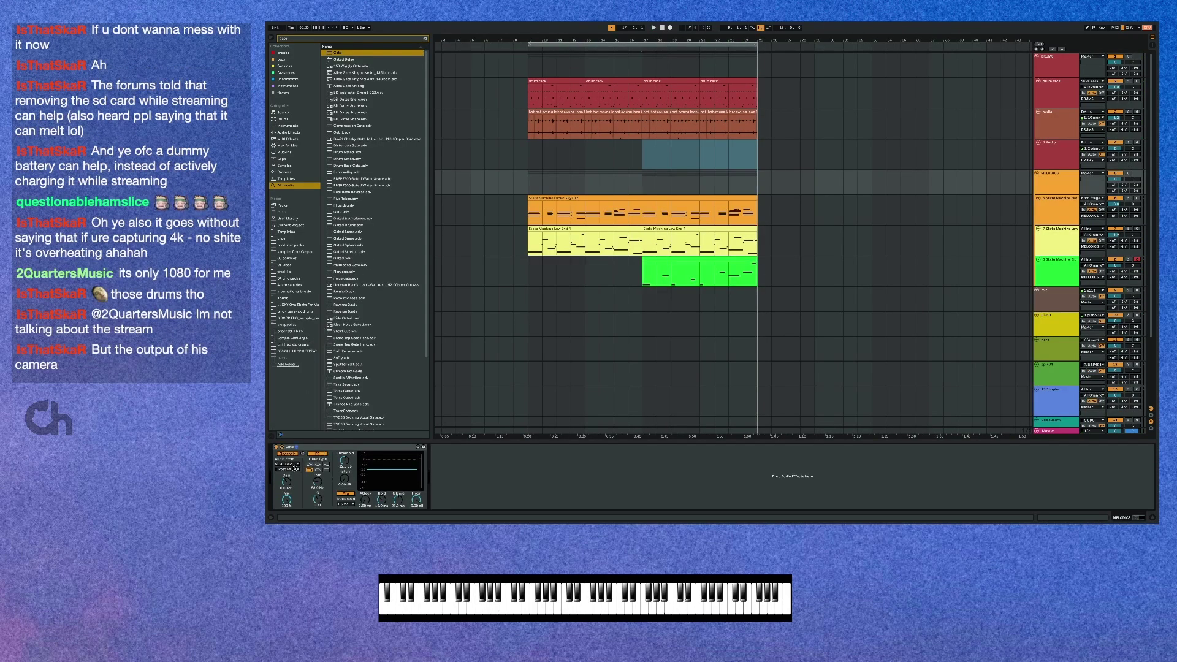
left_click(294, 468)
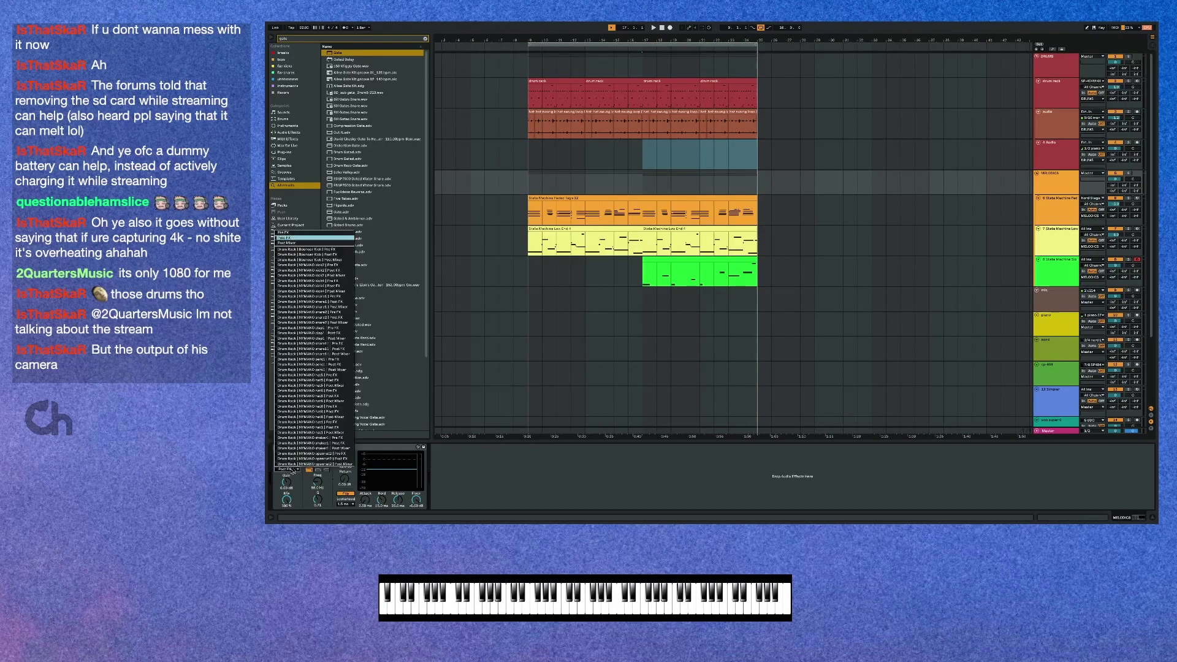
left_click(347, 277)
key("space")
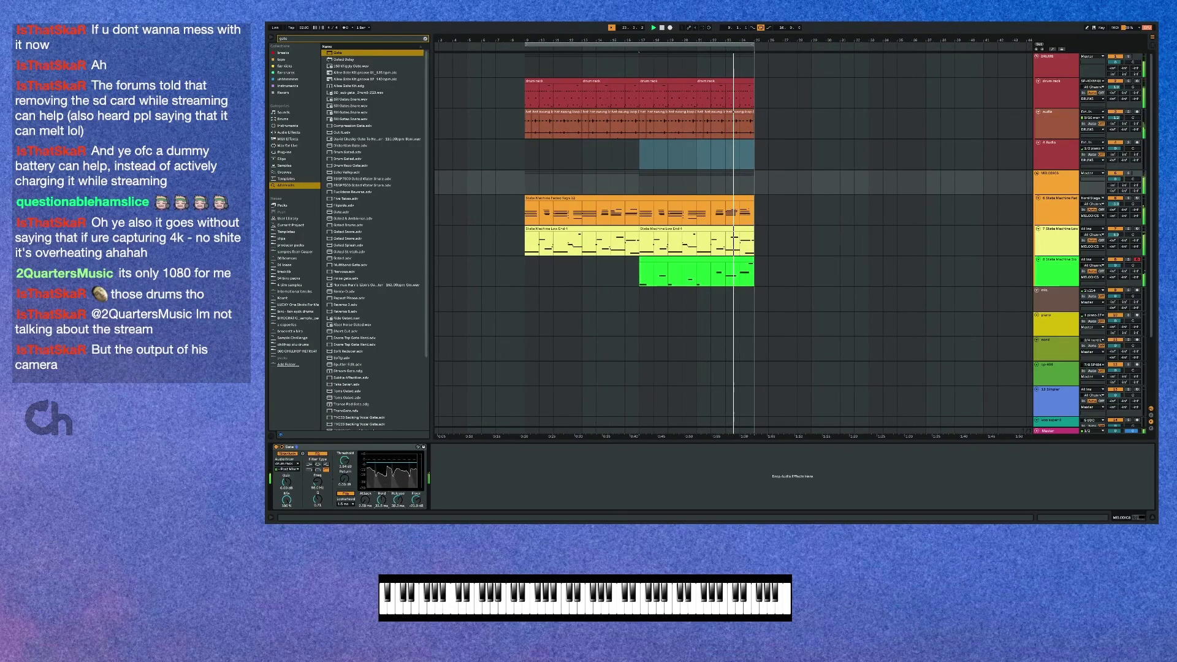
Step: Lower the Hold time of the MELODICS Gate and adjust the Transients amount of the DRUMS group's Drum Buss
left_click_drag(382, 500, 382, 511)
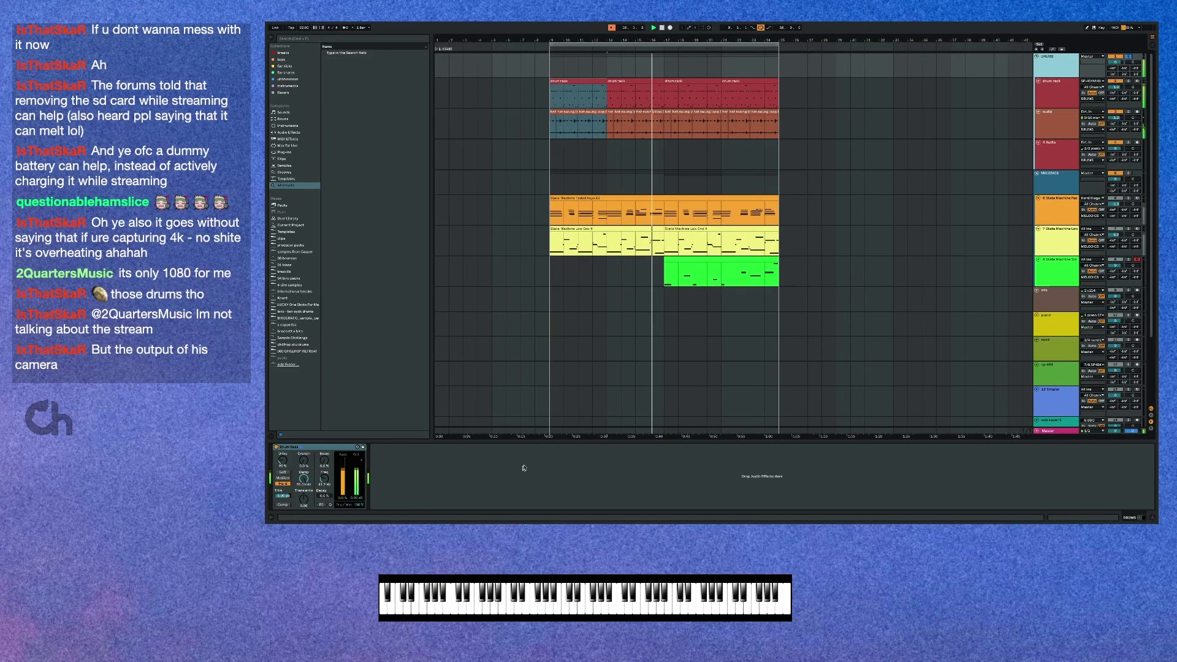
left_click_drag(309, 498, 309, 504)
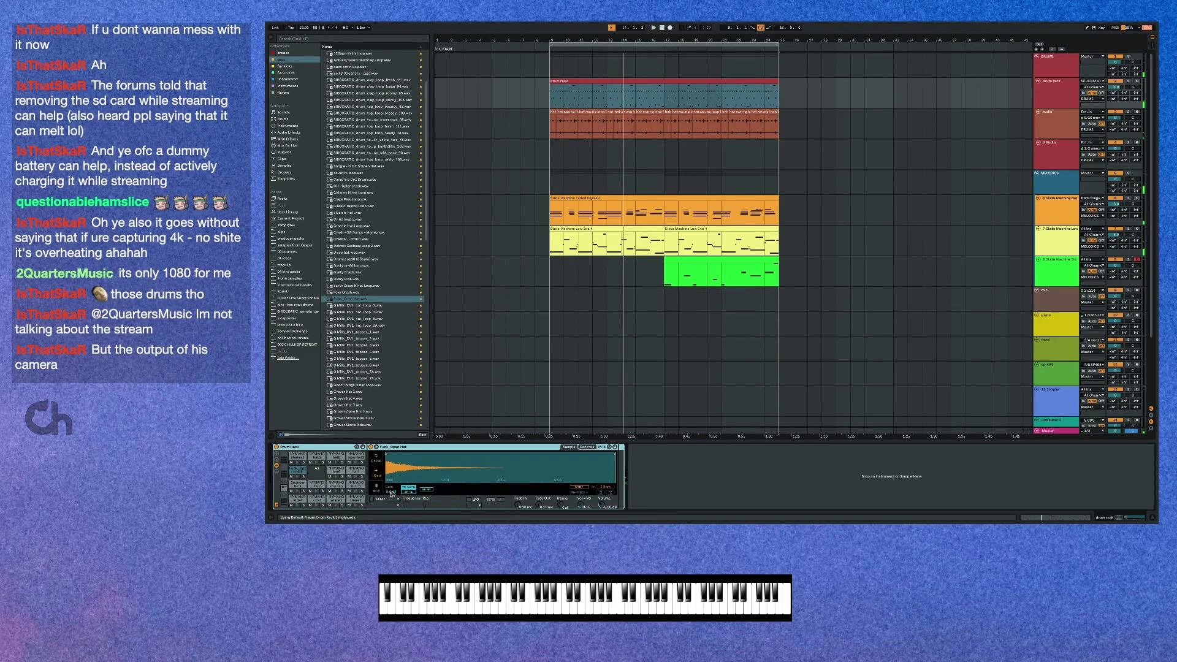
Step: Lower the open hat sample's gain and add an open hat note on the first beat of the drum clip
left_click(391, 493)
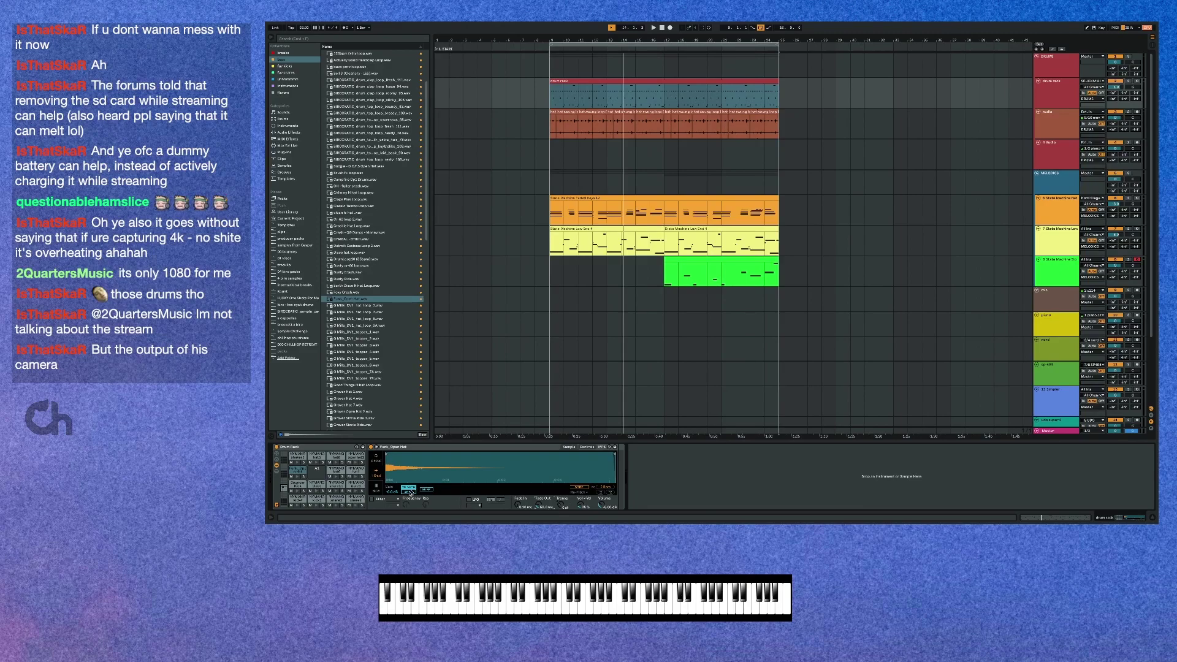
double_click(601, 81)
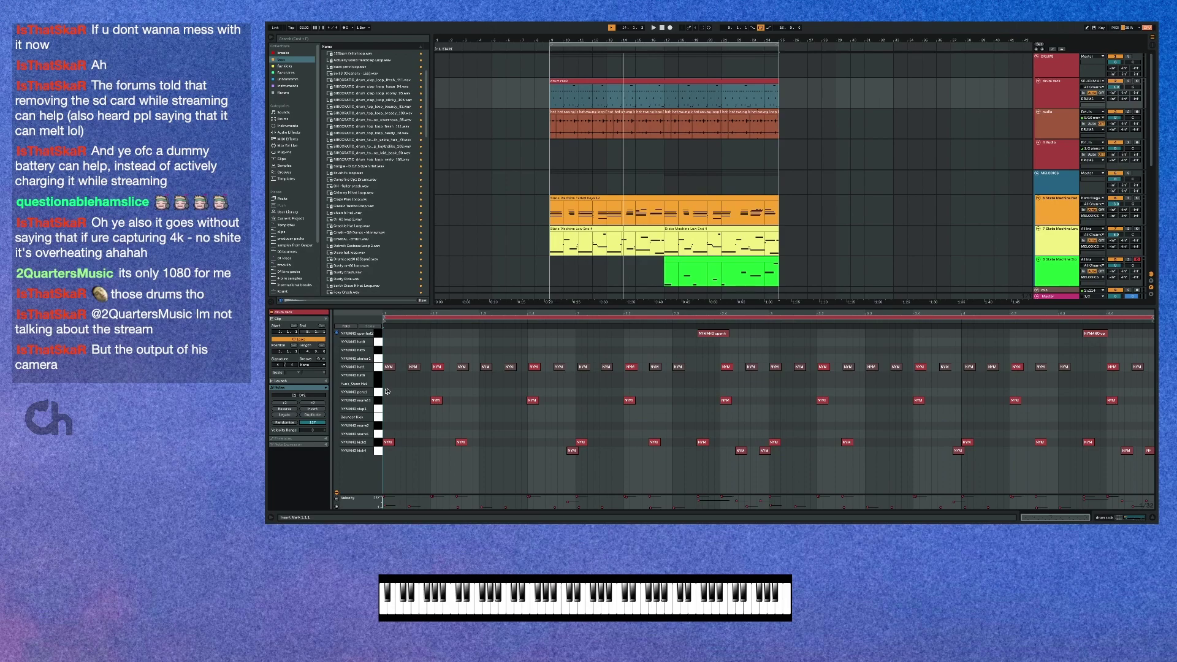
double_click(386, 385)
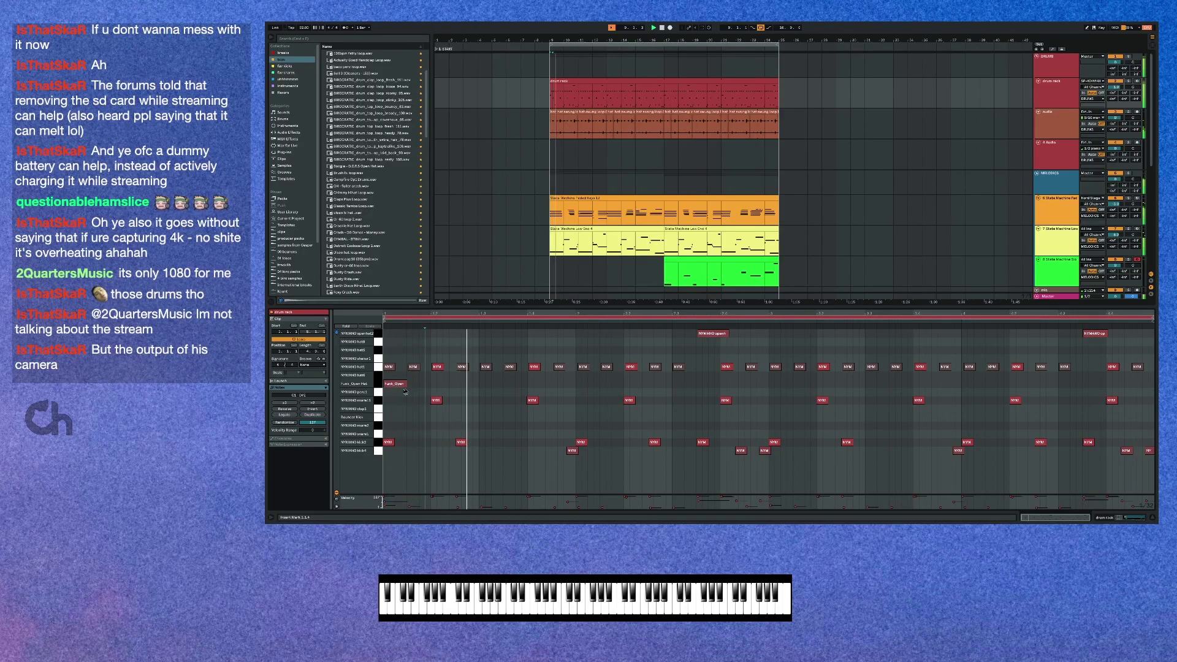
key("shift+Tab")
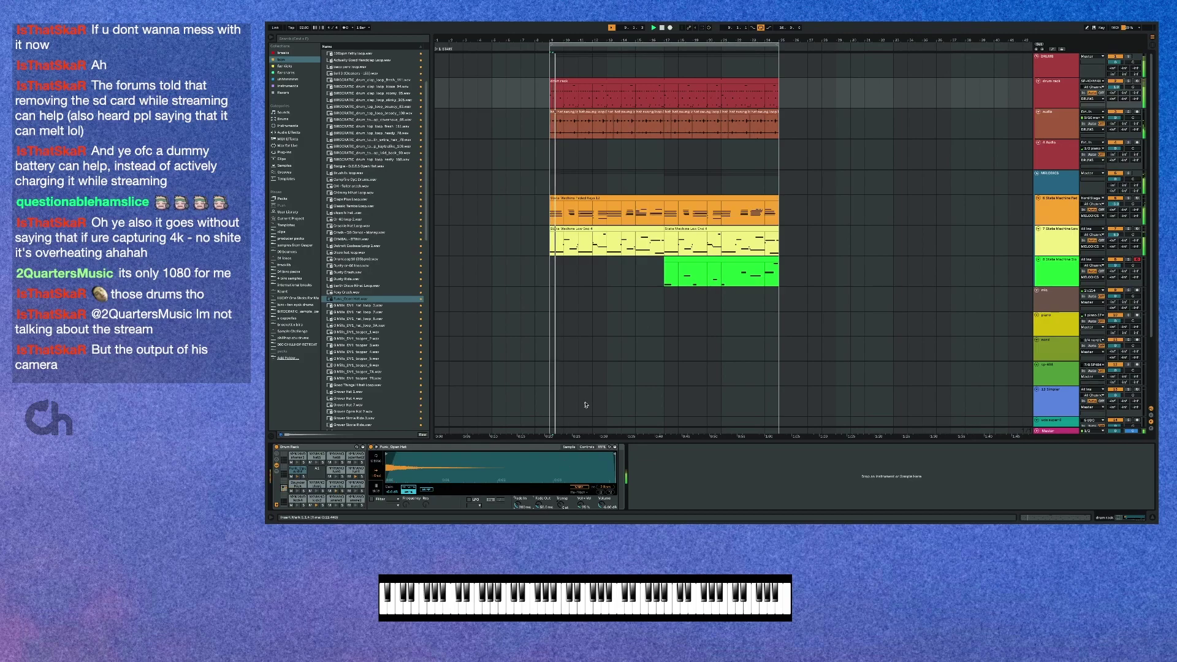
key("shift+Tab")
key("shift+Tab")
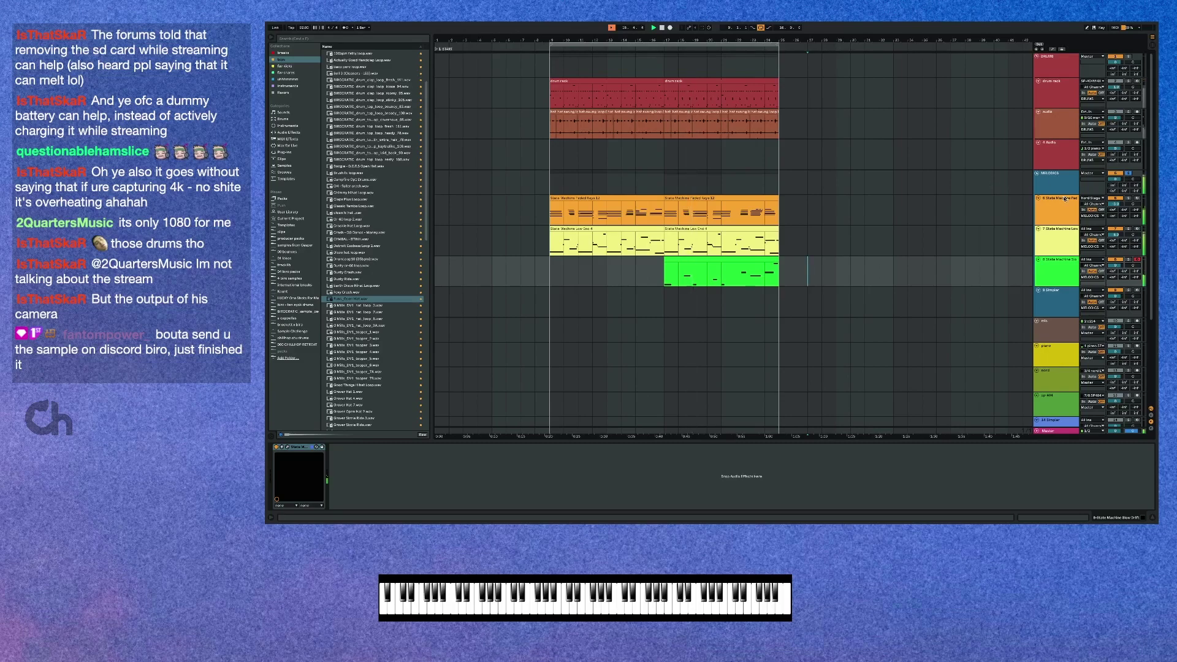
Step: Turn off solo on the MELODICS group and select all the tracks inside it
left_click(1062, 184)
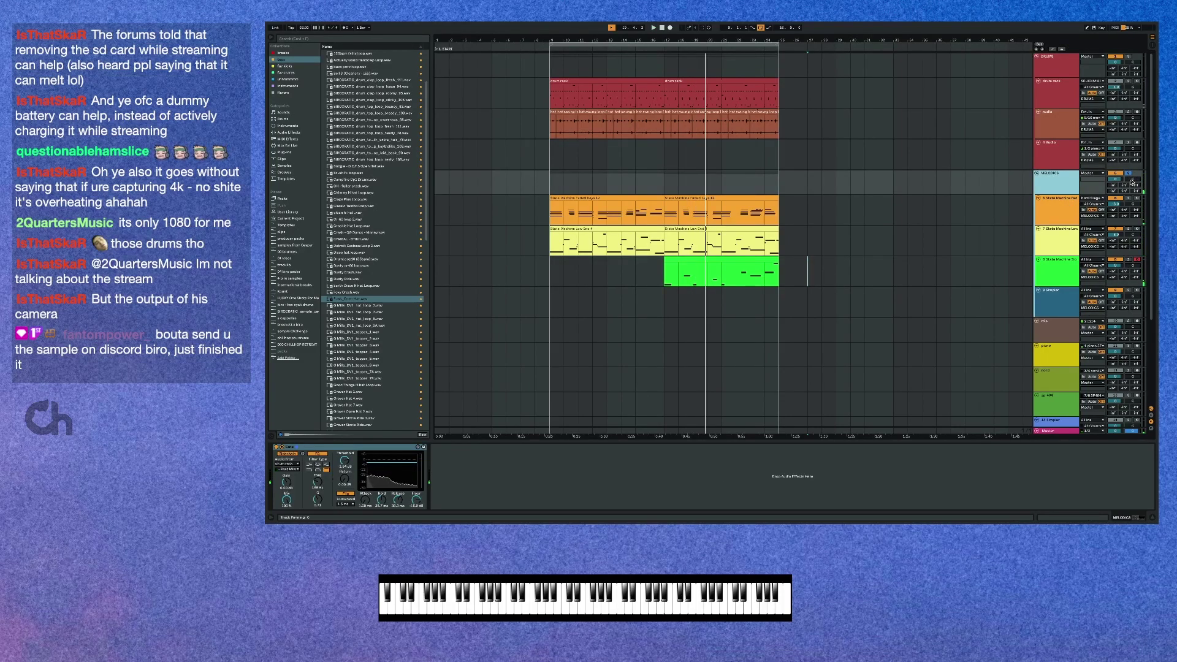
left_click(1130, 175)
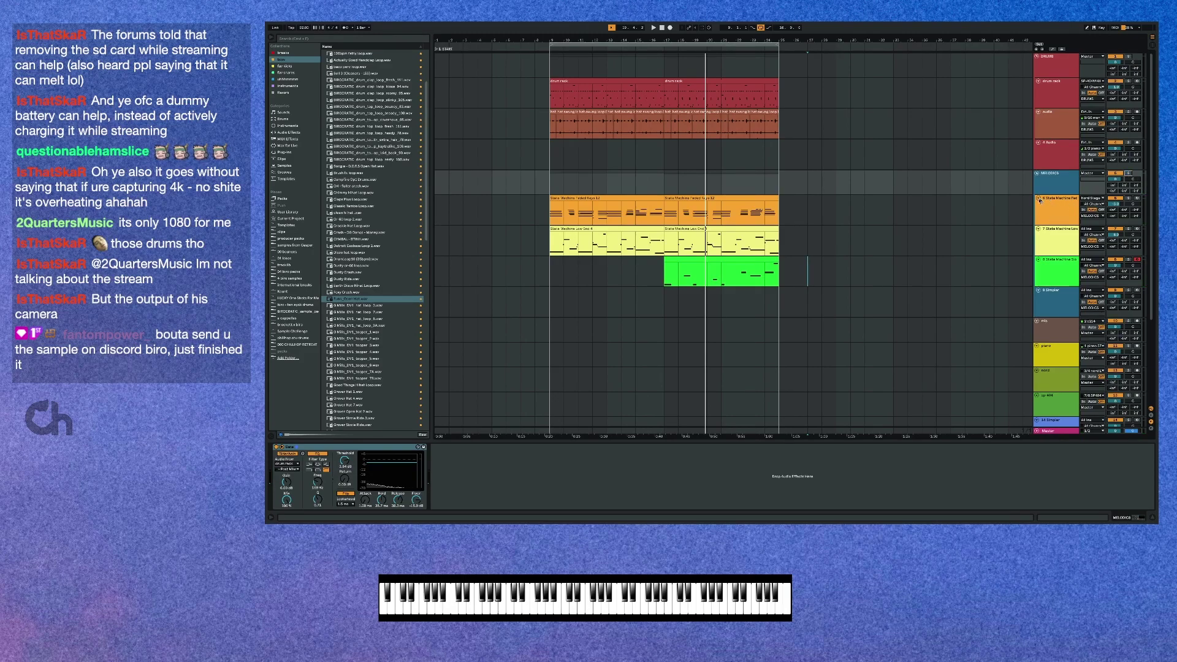
left_click(1055, 275)
left_click(1053, 212, "shift")
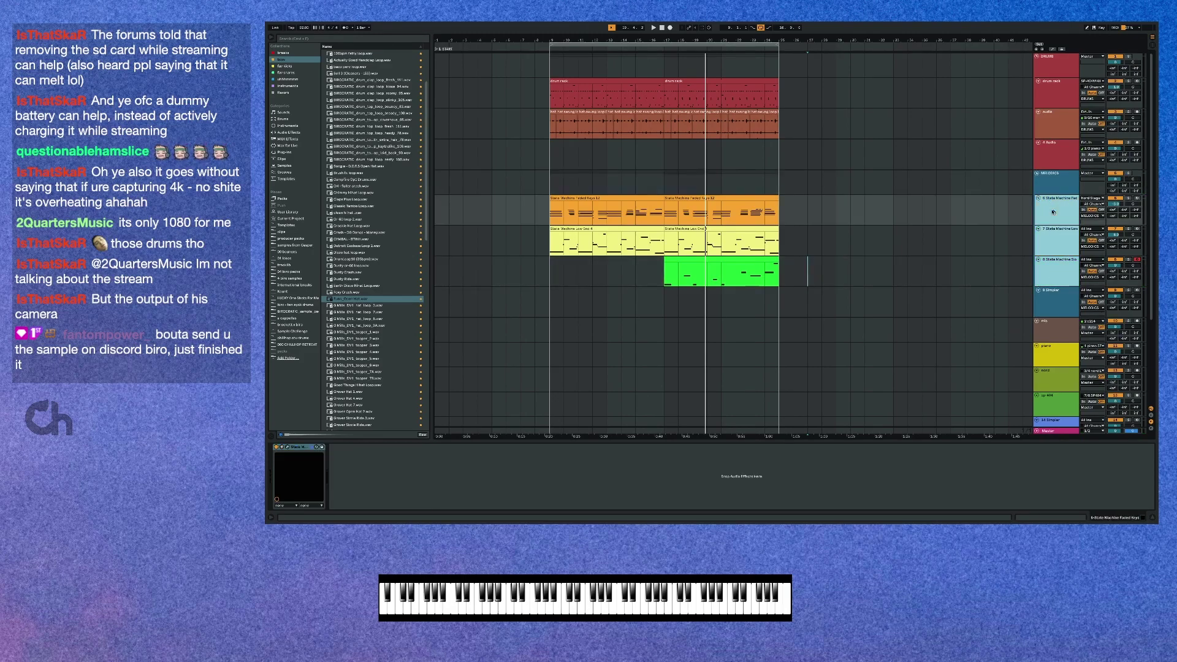
Step: Delete the empty audio track in the DRUMS group and select the remaining drum rack and hat audio tracks
left_click(1054, 157)
key("Delete")
left_click(1056, 125)
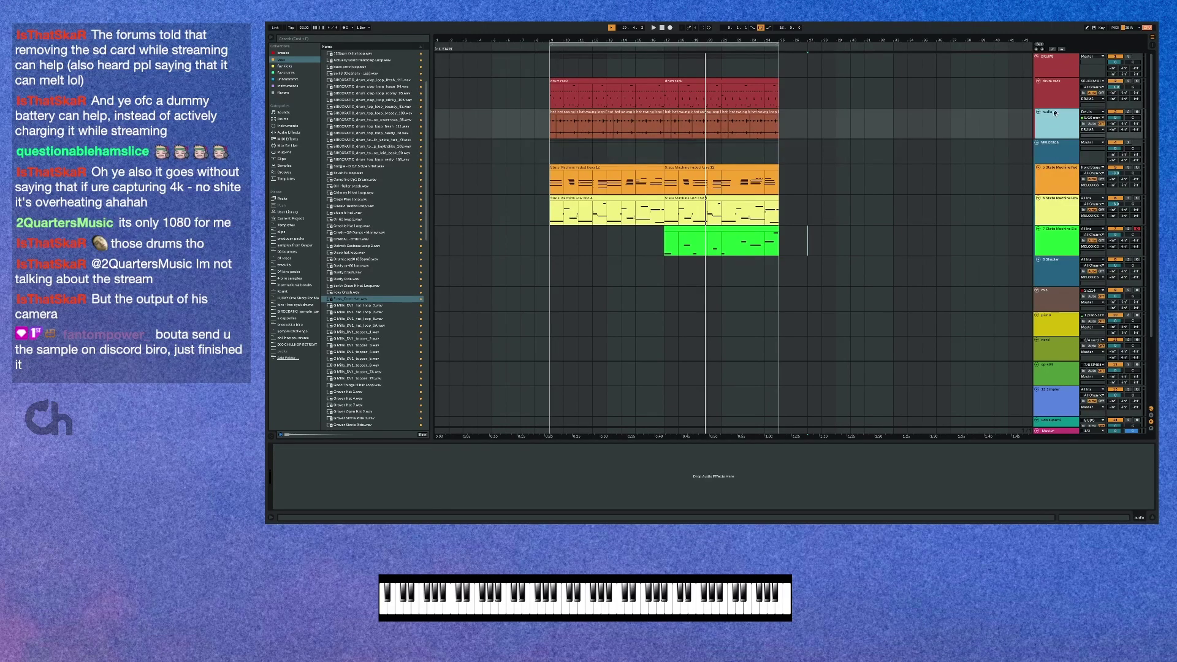
left_click(1057, 94, "shift")
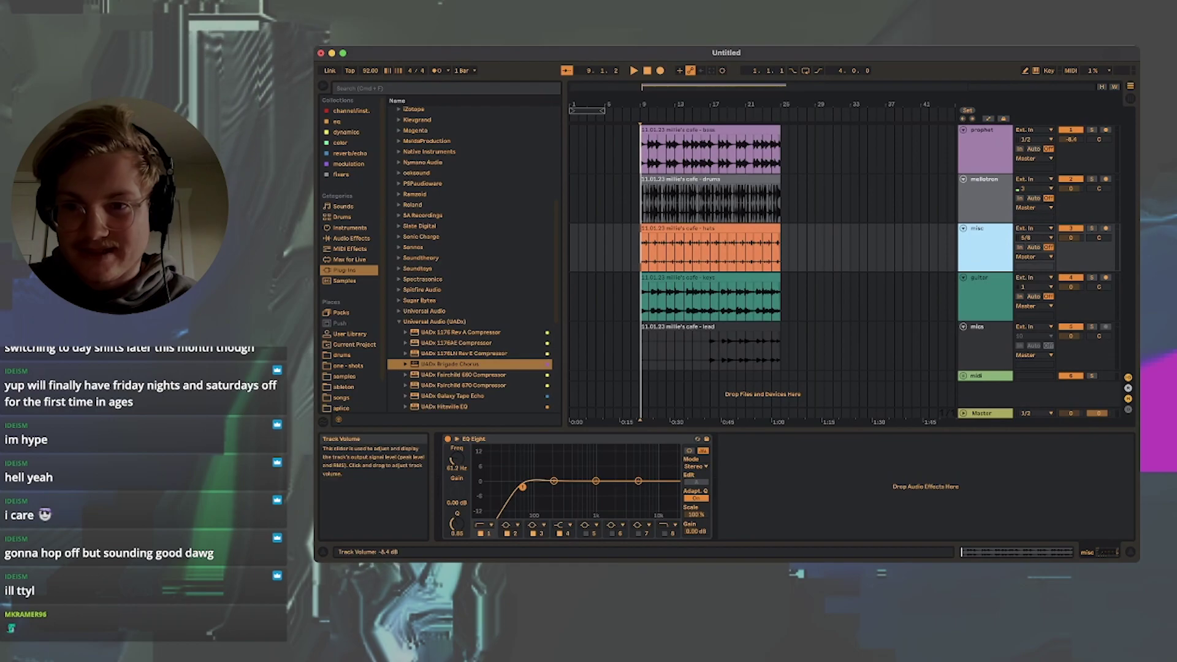
Step: Play the stems in the second set and lower the drums to about -14 dB, the hats slightly, and the keys to about -6 dB
left_click(1071, 188)
key("space")
left_click_drag(1072, 188, 1072, 251)
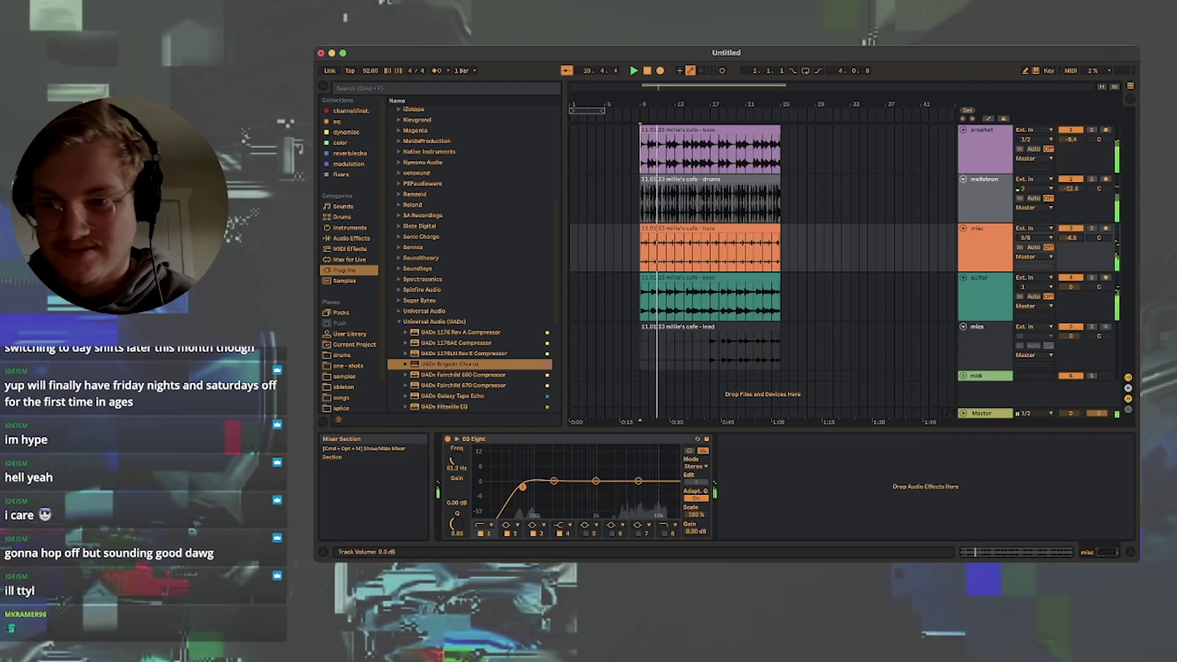
left_click_drag(1071, 287, 1071, 300)
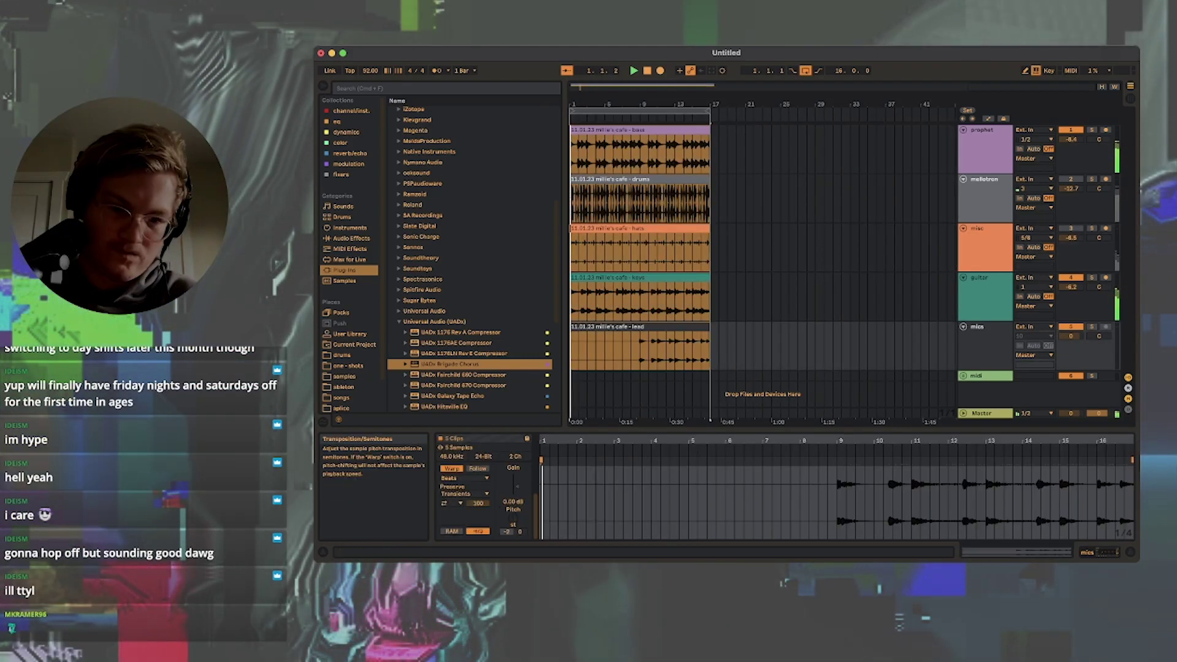
Step: Set the warp mode of all five selected stem clips to Complex
left_click(464, 478)
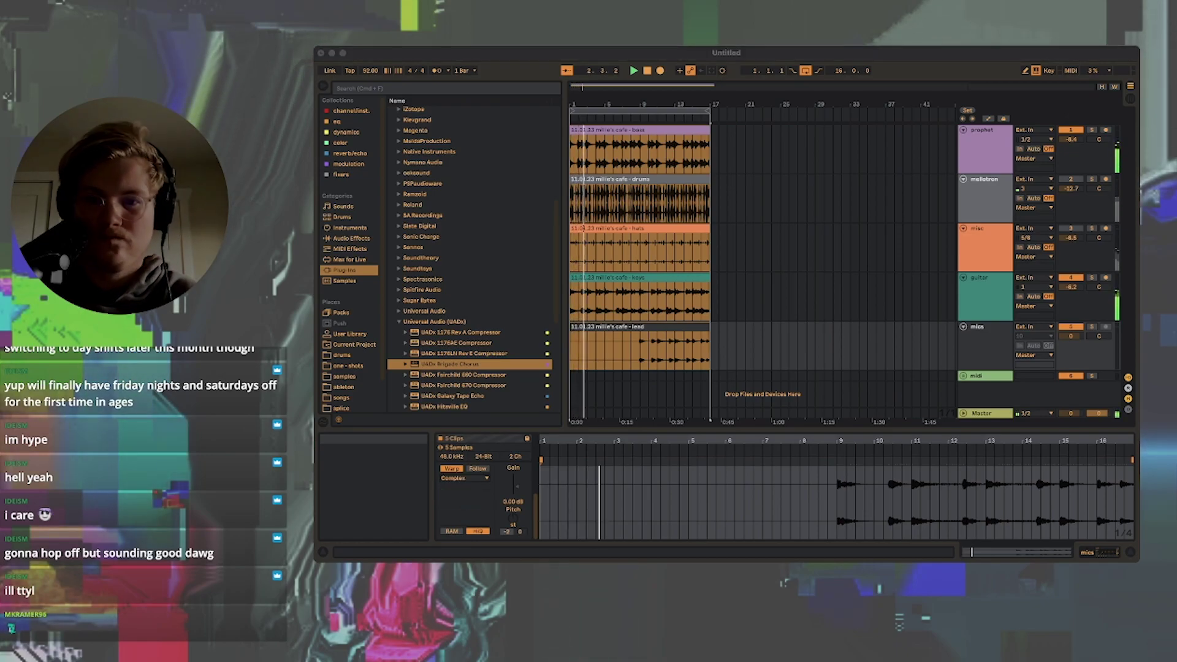
left_click(640, 104)
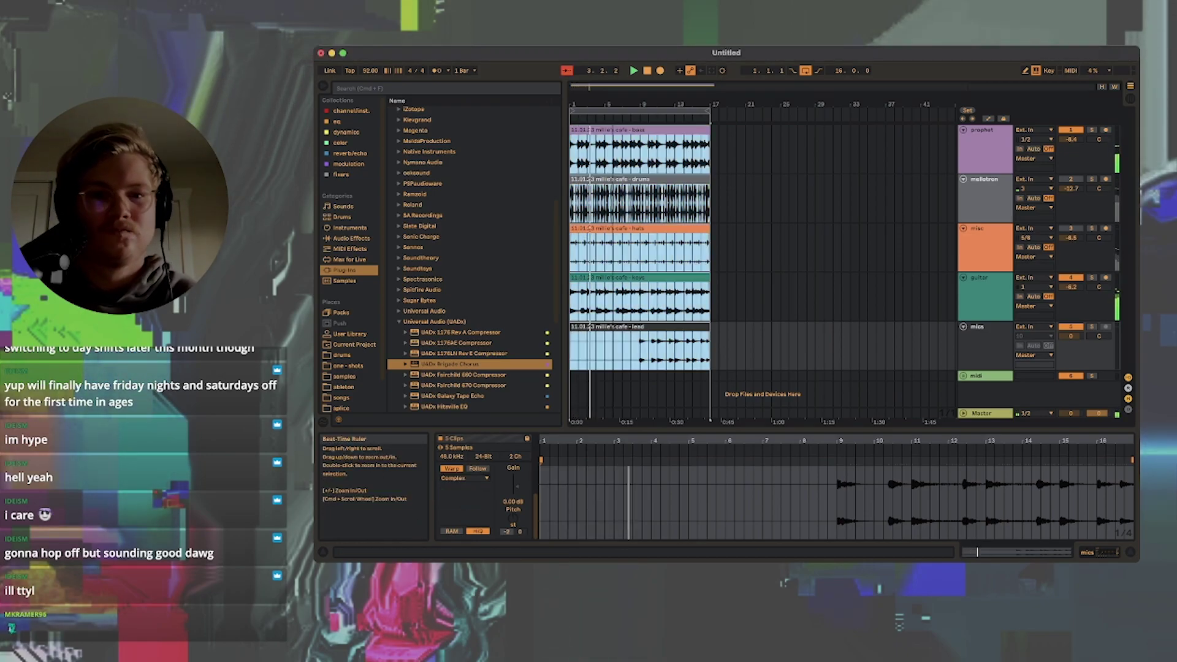
mouse_move(640, 105)
left_mouse_down()
mouse_move(639, 120)
mouse_move(640, 90)
left_mouse_up()
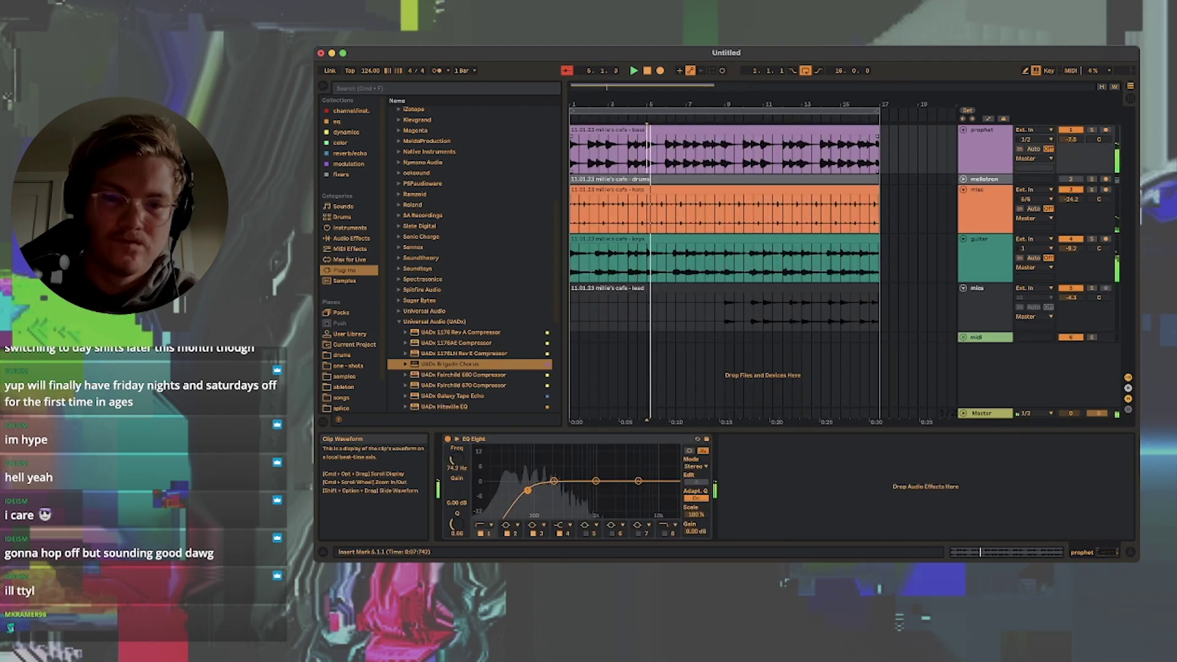
Step: Move the guitar track with the keys stem above the mellotron track and unfold the mellotron track
left_click_drag(983, 239, 979, 181)
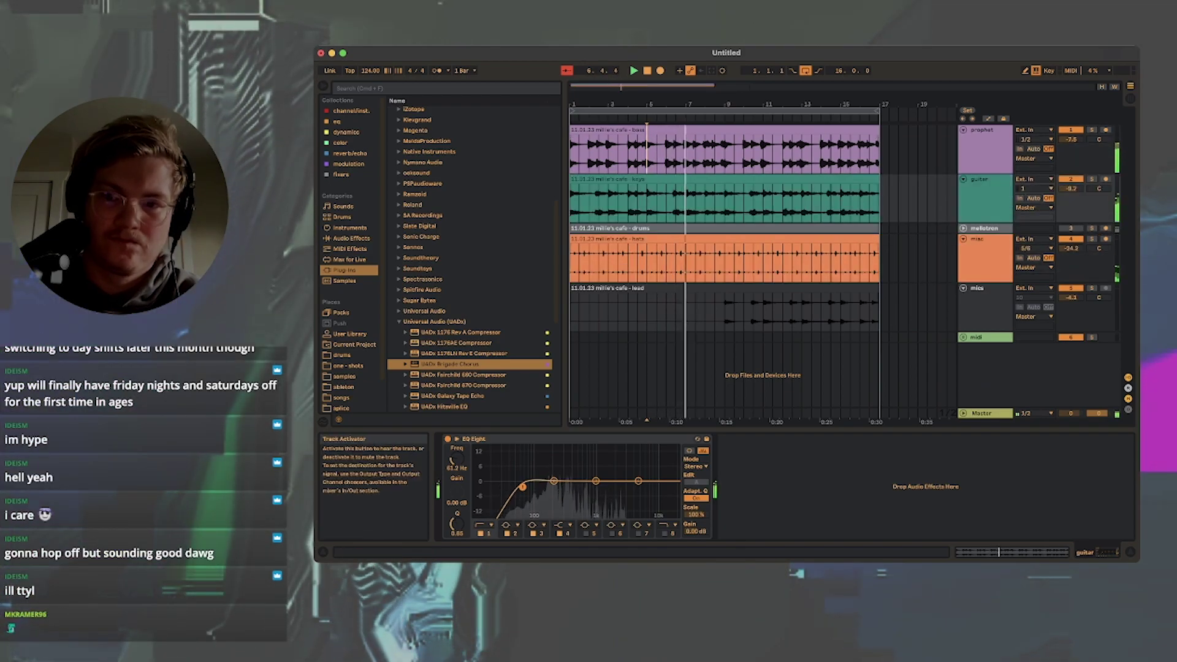
left_click(963, 228)
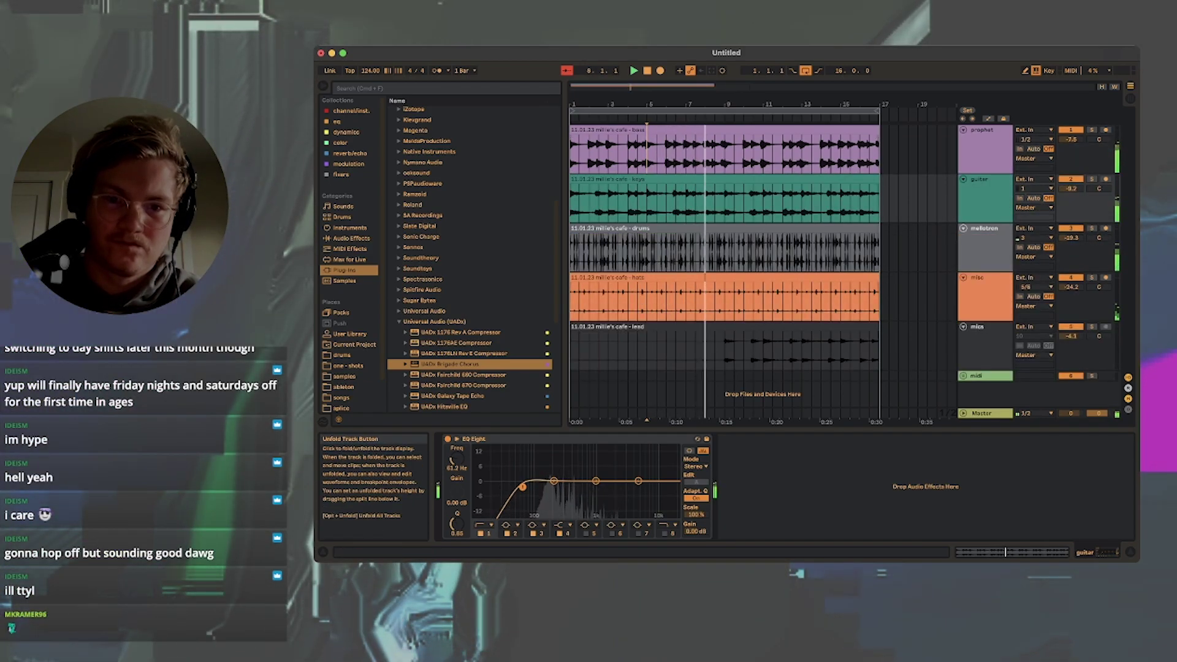
Step: Split the drums clip at bar 9 and double the first half's clip tempo to 184 BPM
left_click(724, 250)
key("super+e")
double_click(704, 229)
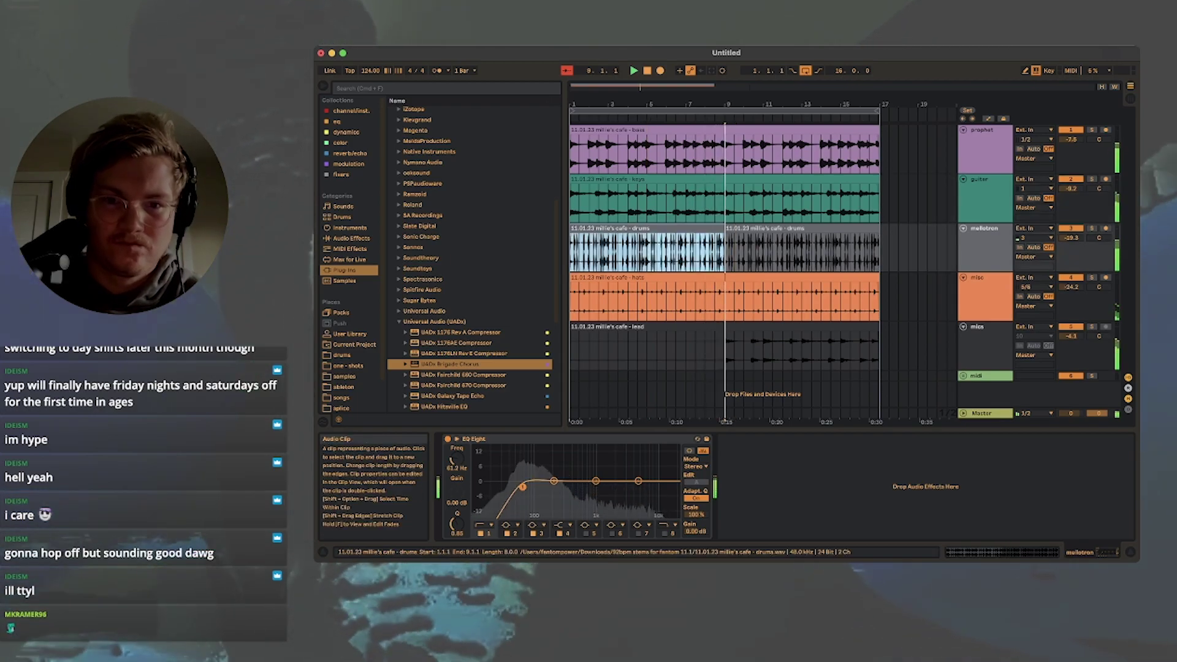
key("space")
key("space")
left_click(485, 525)
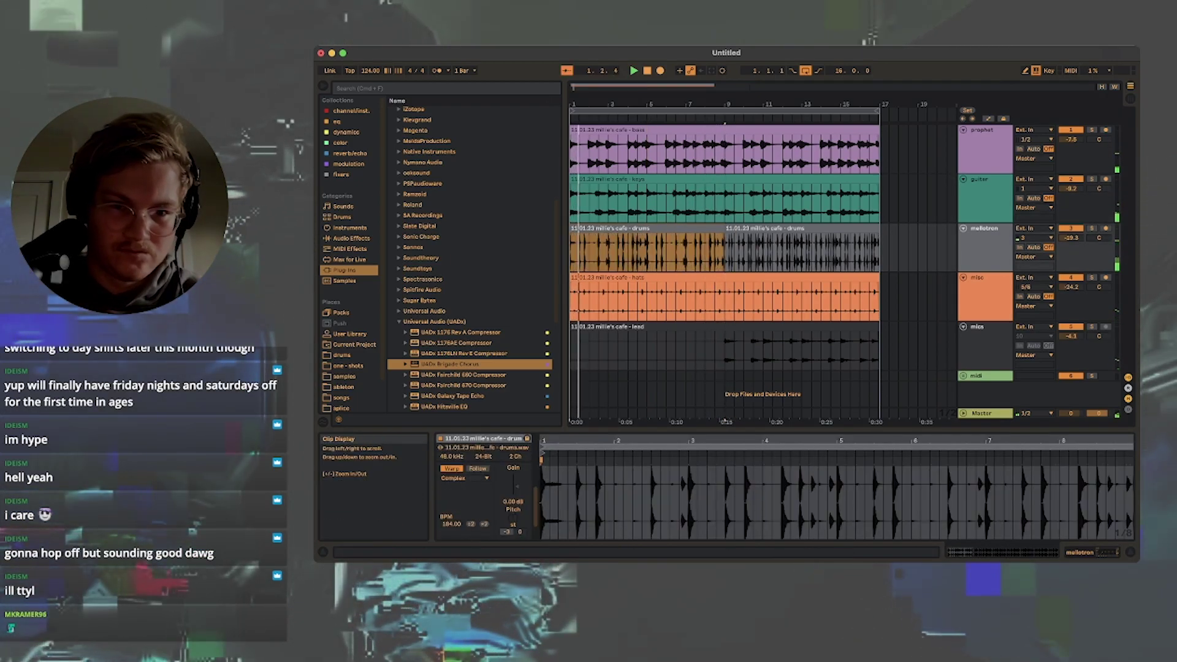
key("space")
key("space")
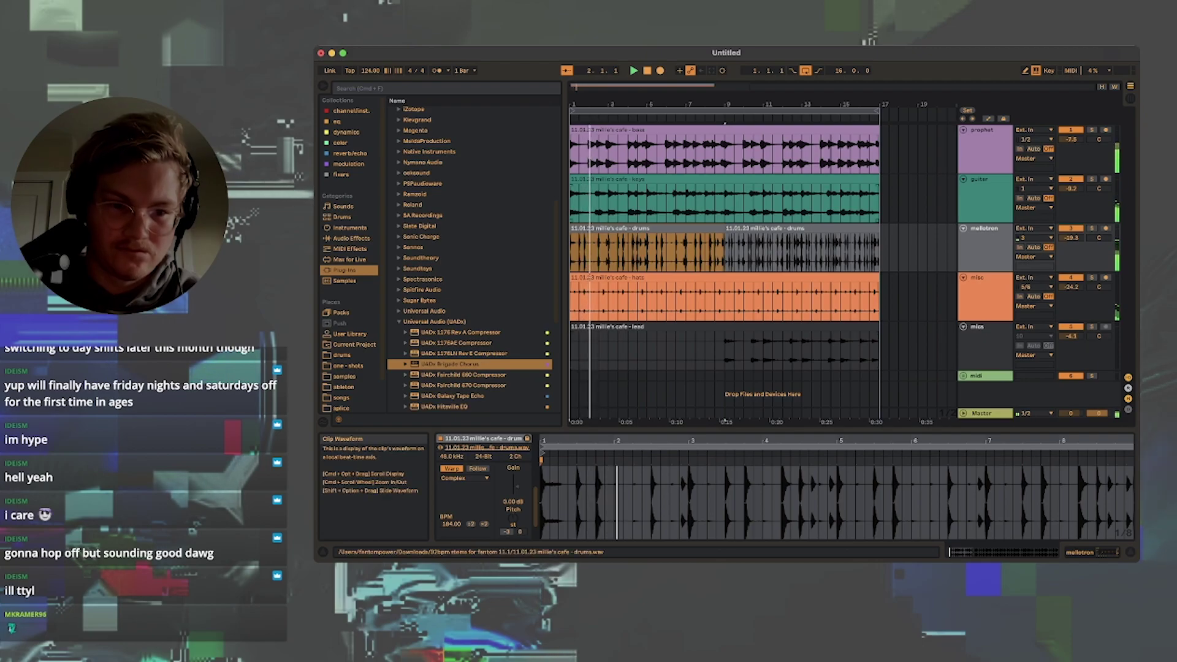
Step: Warp the first half of the drums in Beats mode with transient looping off and the transient envelope at 42
left_click(465, 478)
left_click(457, 430)
left_click(452, 504)
left_click(452, 479)
mouse_move(477, 504)
left_mouse_down()
mouse_move(477, 528)
mouse_move(477, 513)
left_mouse_up()
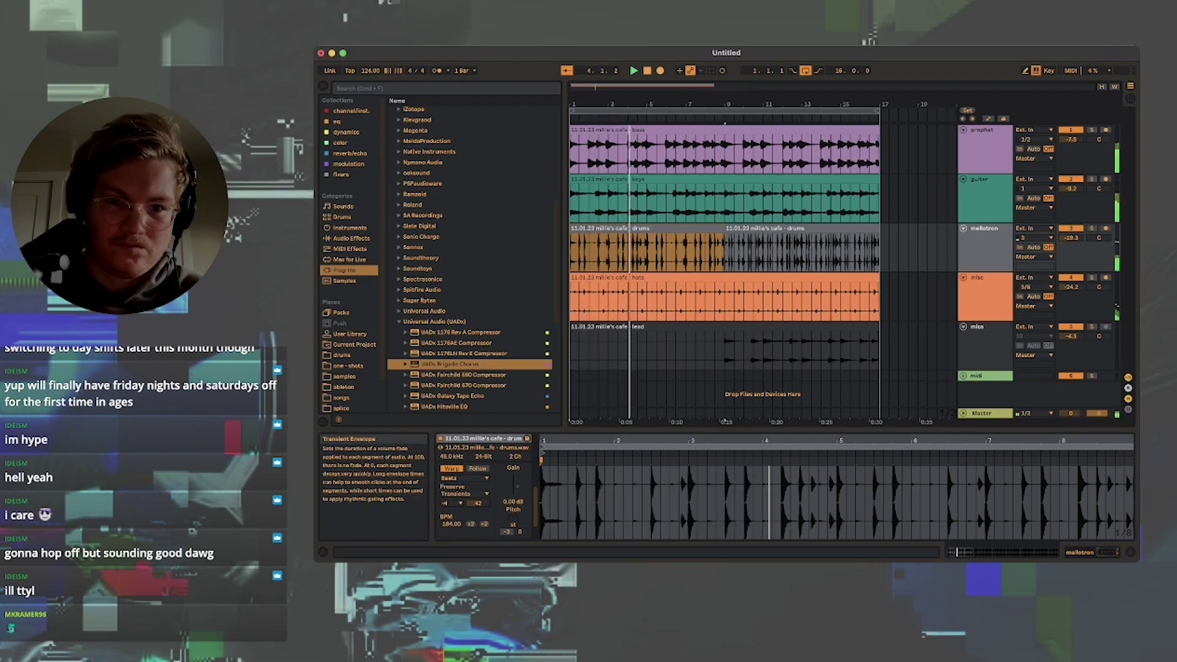
Step: Split the hats clip at bar 9 and warp its first half in Beats mode with a clip tempo of 184 BPM
left_click(726, 301)
key("super+e")
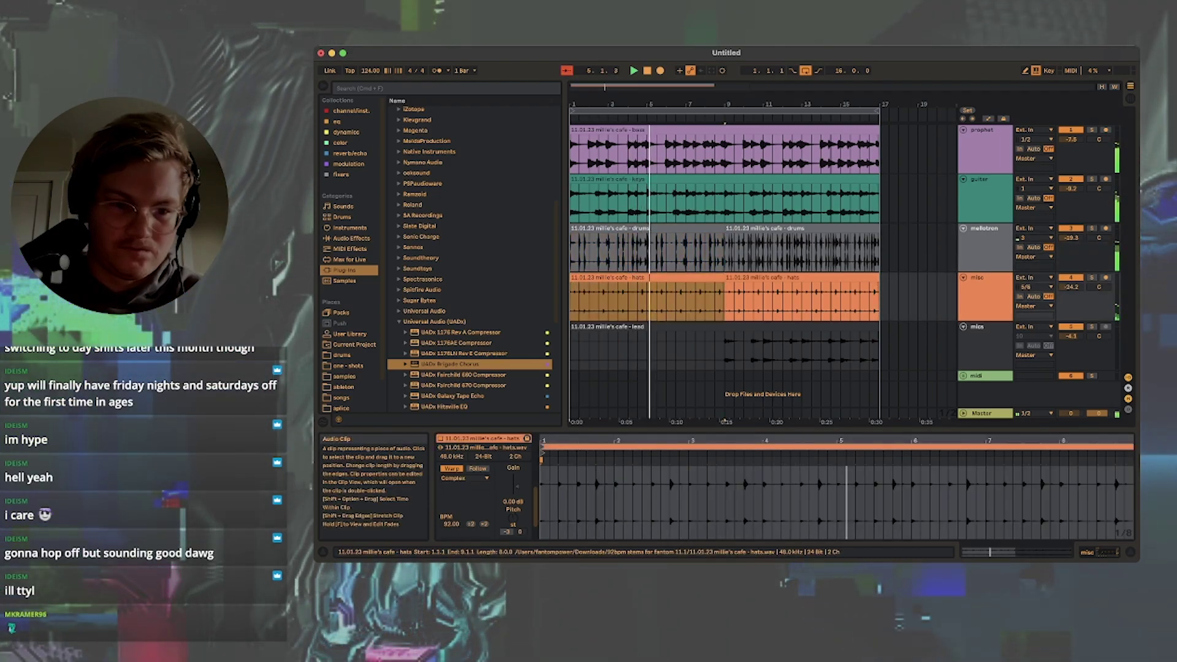
left_click(471, 524)
double_click(484, 524)
left_click(465, 478)
left_click(461, 436)
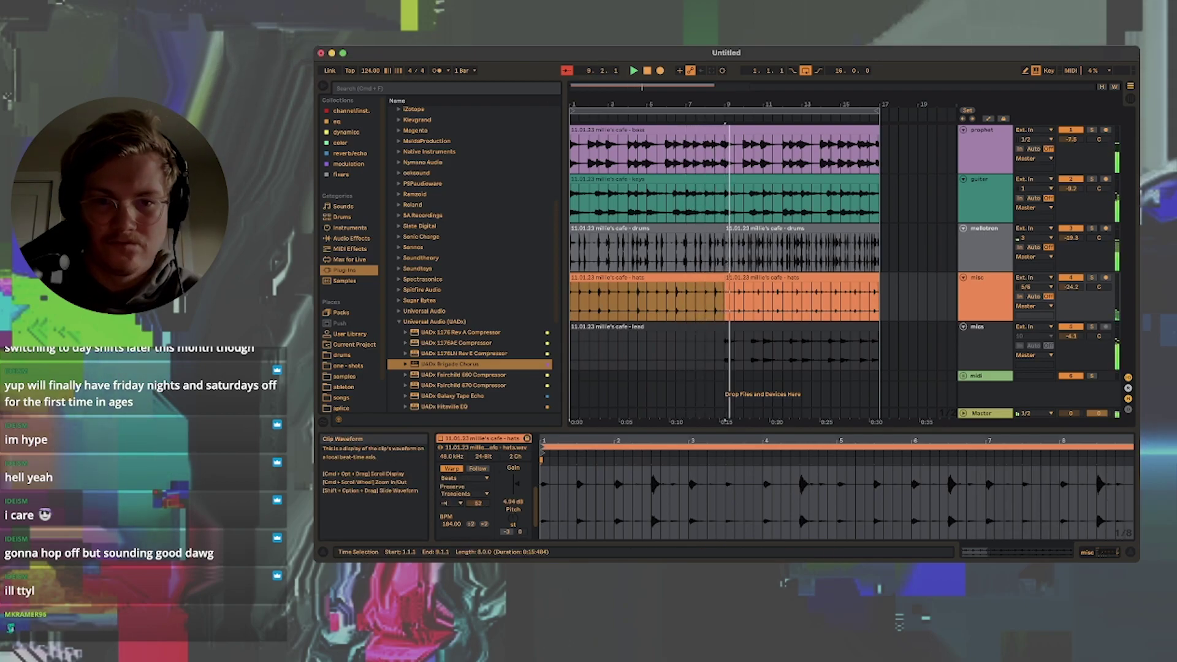
Step: Duplicate the rewarped first halves of the drums and hats clips over bars 9 to 16, and delete the mellotron track
left_click(644, 228, "shift")
key("super+d")
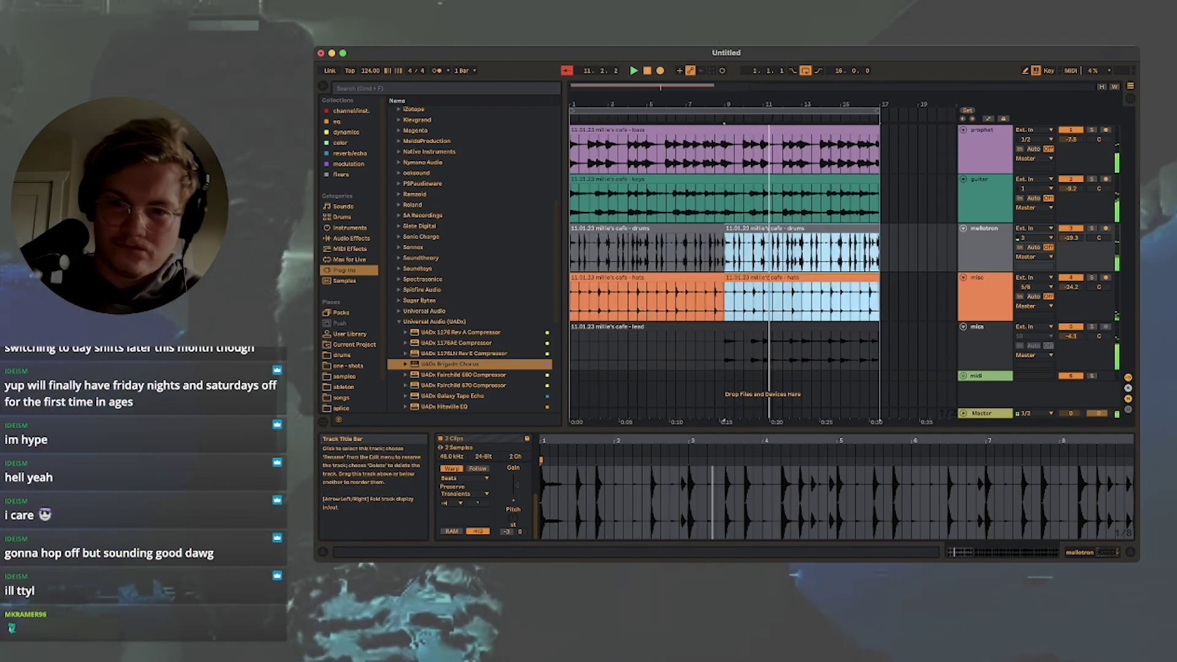
left_click(984, 236)
key("Delete")
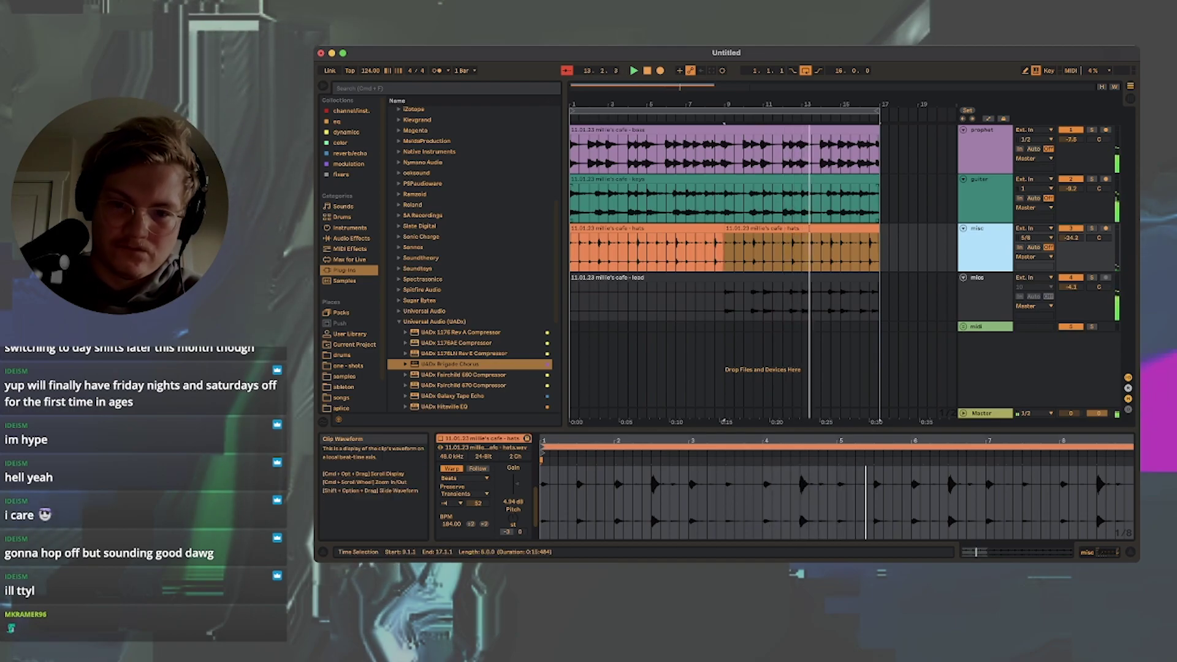
Step: Insert an audio track below the misc track and move the lead clip onto it from the mics track
key("super+t")
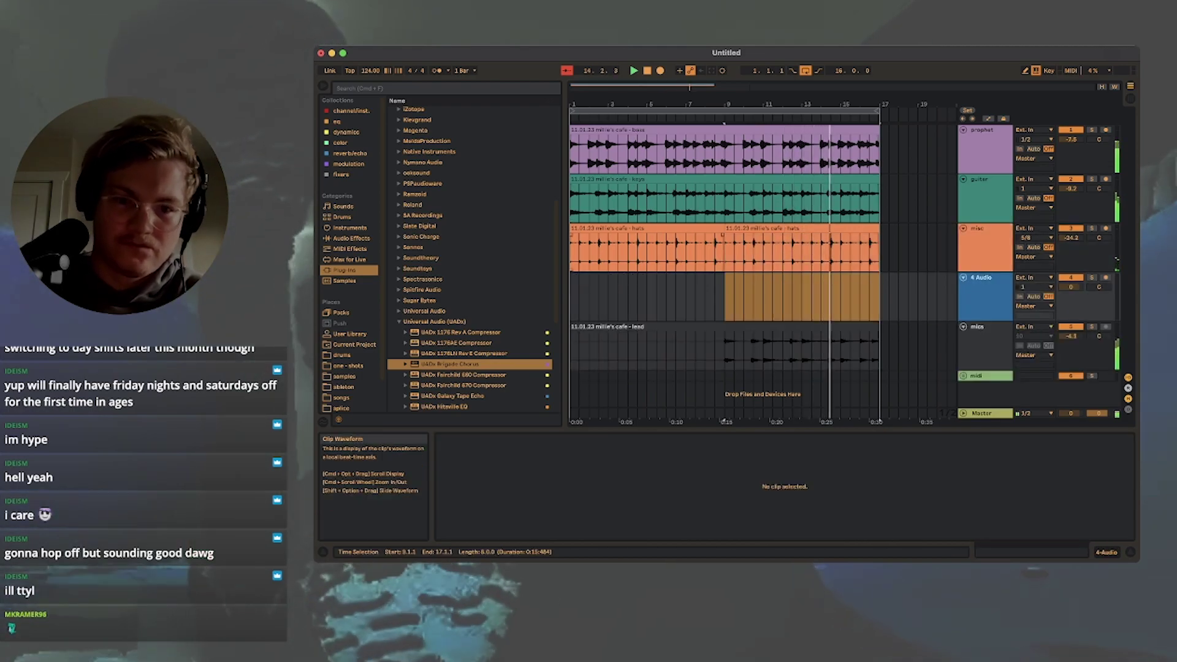
left_click(723, 327)
left_click_drag(724, 327, 724, 278)
left_click(724, 130)
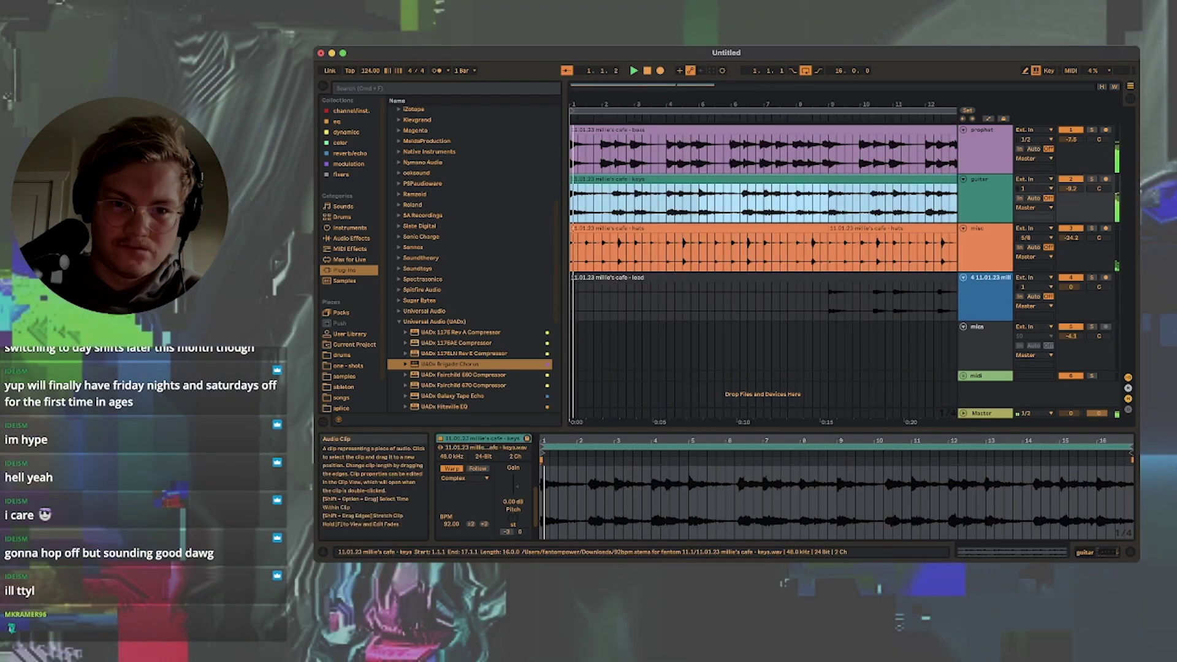
Step: Split the keys clip on the guitar track at bars 3, 4 and 5
left_click(635, 206)
key("super+e")
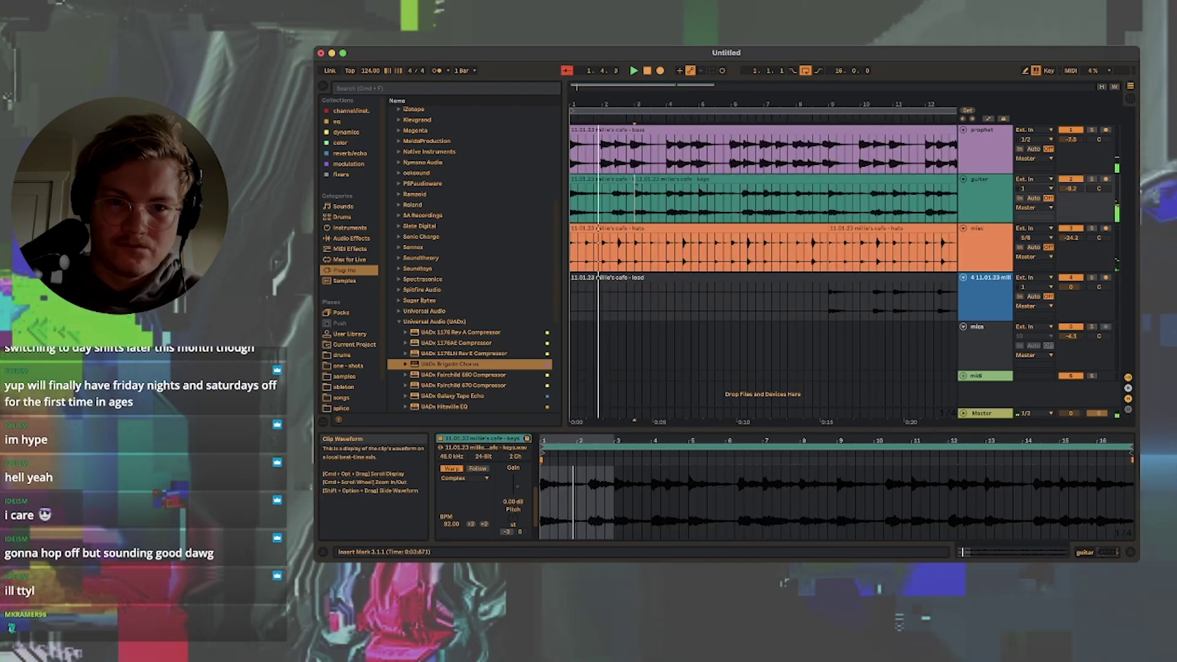
left_click(667, 206)
key("super+e")
left_click(699, 205)
key("super+e")
Step: Try the bar 4 keys segment at position 2.2.1, listen to it from the start and undo the move
left_click_drag(683, 179, 627, 180)
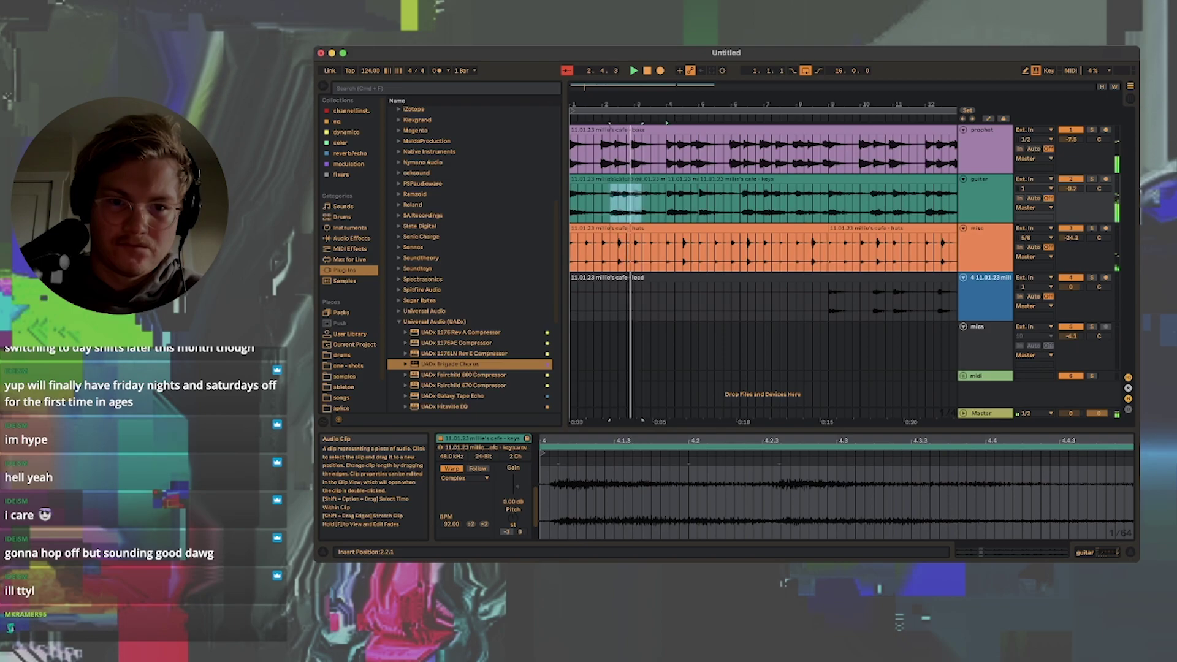
left_click(594, 179)
key("space")
key("space")
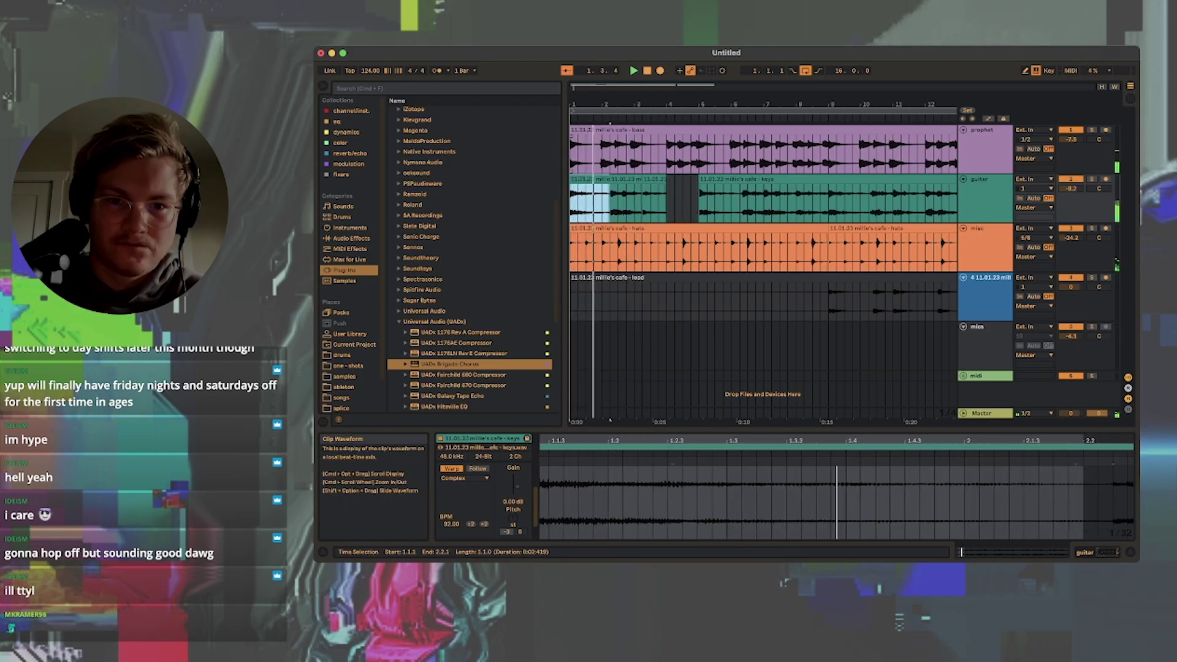
key("super+z")
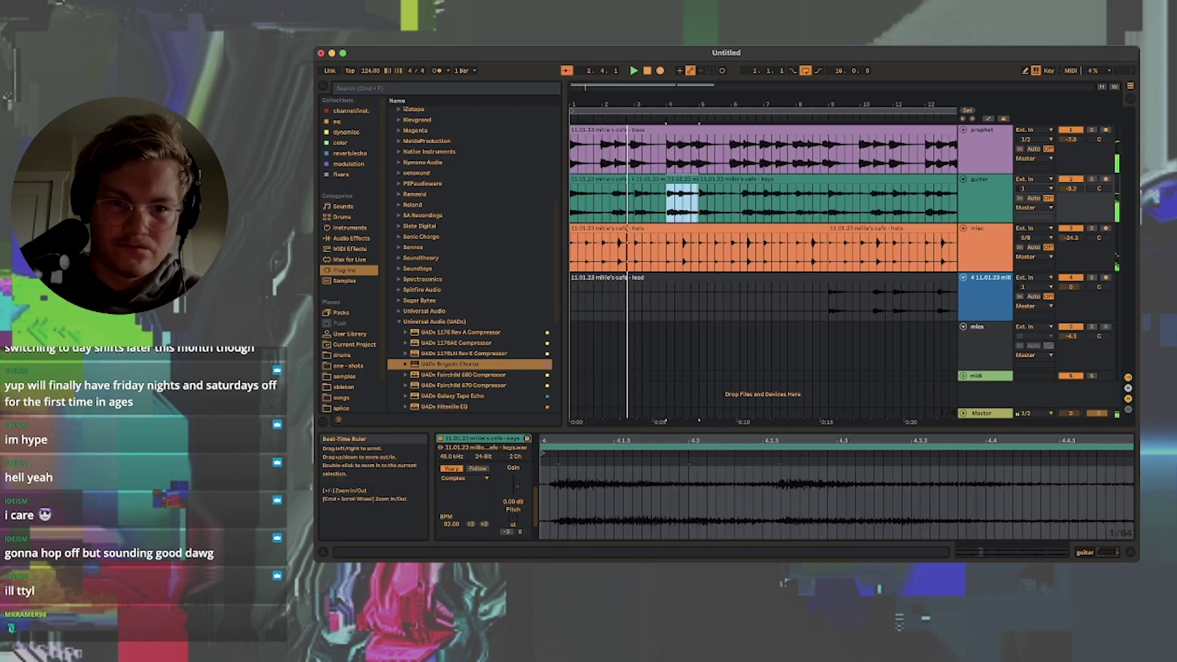
key("space")
key("space")
Step: Move the keys segment from bar 4 to bar 2, audition it, and paste a copy of it back at bar 4
left_click_drag(683, 179, 618, 179)
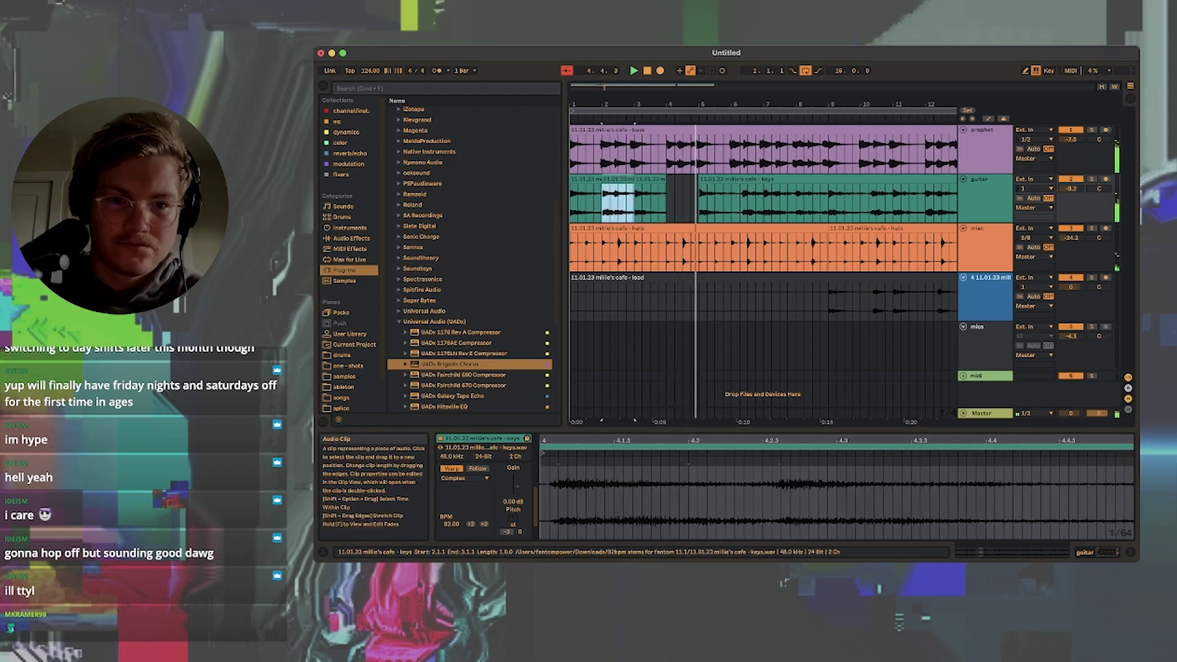
left_click(586, 179)
key("space")
key("space")
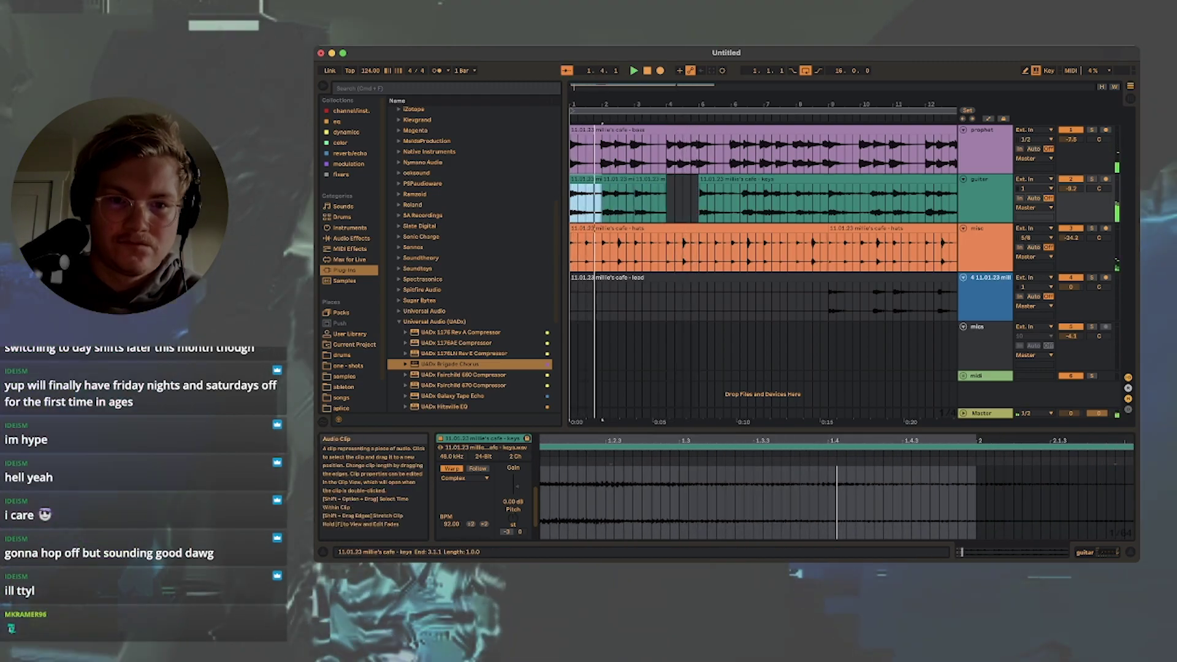
left_click(619, 179)
left_click(663, 202)
key("super+v")
Step: Split the bass clip at bars 3, 4 and 5, move its bar 4 segment to bar 2 and audition the change
left_click(635, 147)
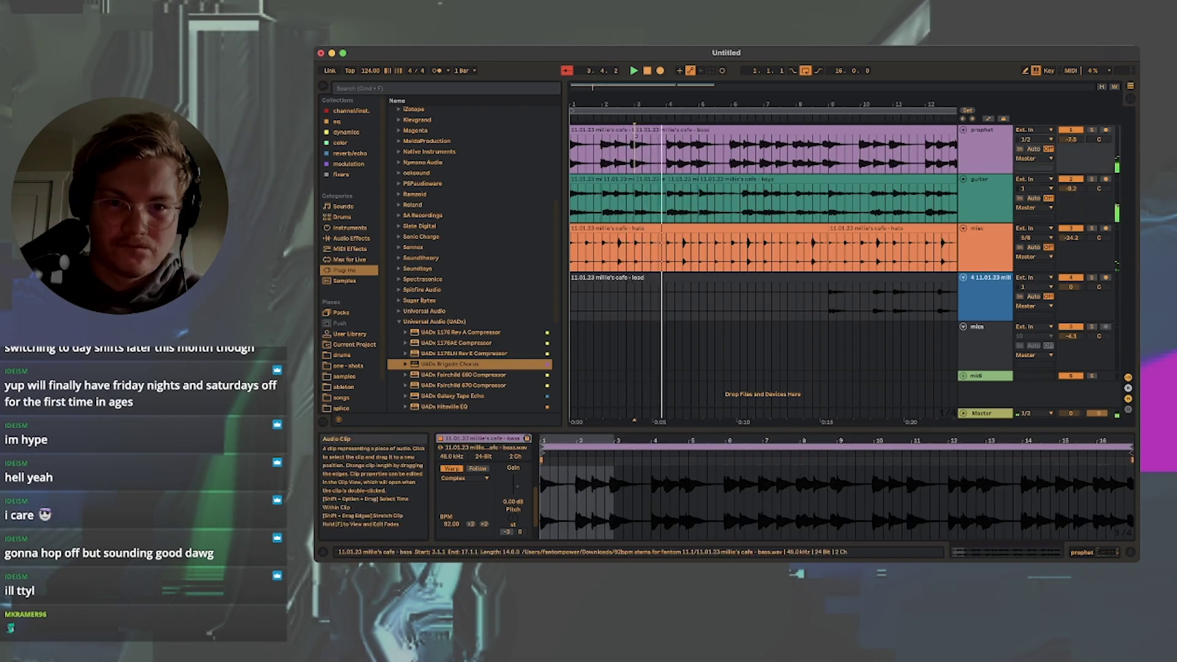
key("super+v")
key("super+e")
left_click_drag(683, 130, 617, 130)
key("space")
key("space")
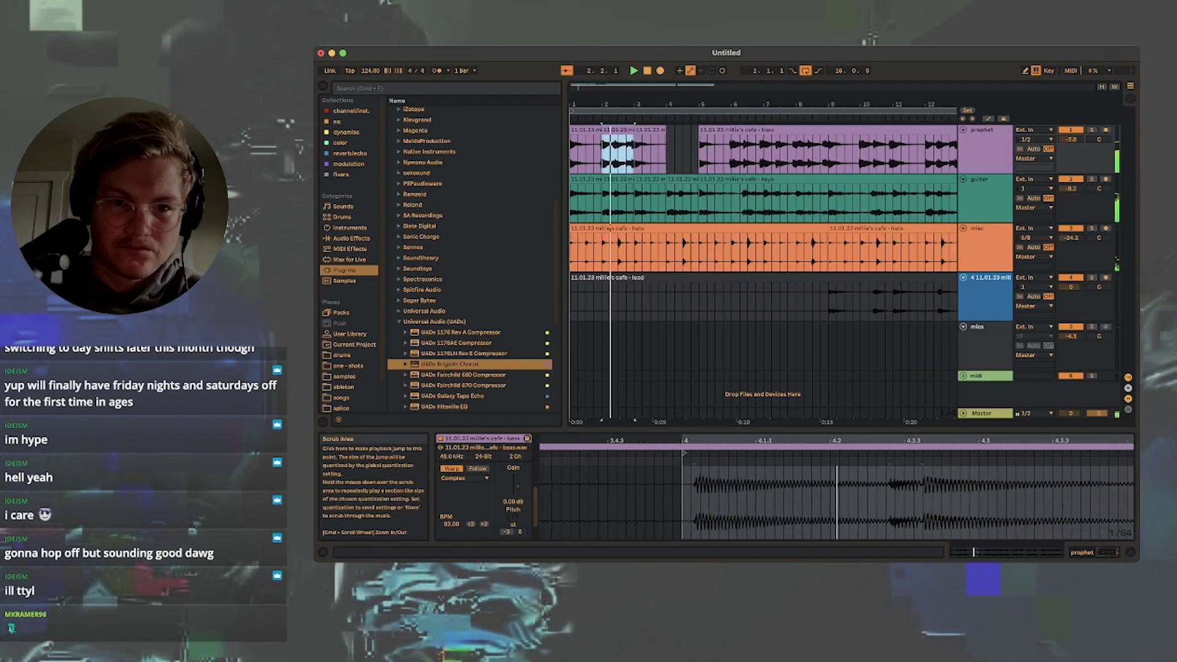
Step: Cut a short gap into the bass at bar 2 and duplicate bass bars 1 and 2 over bars 3 and 4
scroll(615, 147, "up", 10)
scroll(615, 147, "down", 10)
key("super+z")
key("space")
key("space")
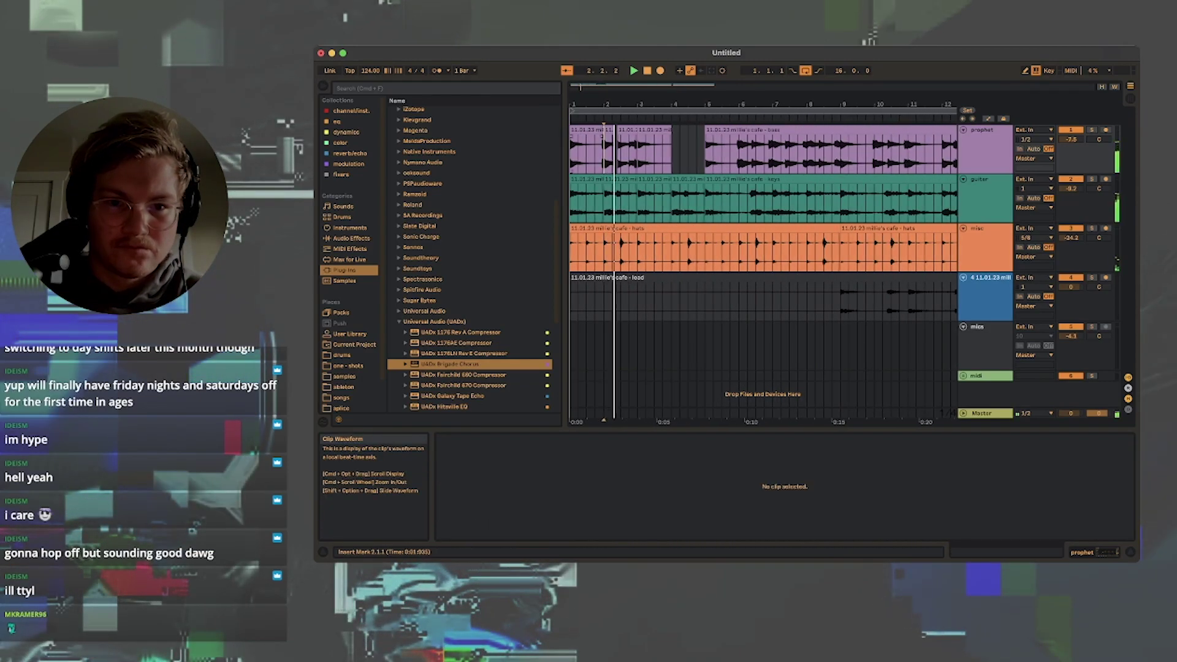
left_click(627, 130)
left_click(587, 130, "shift")
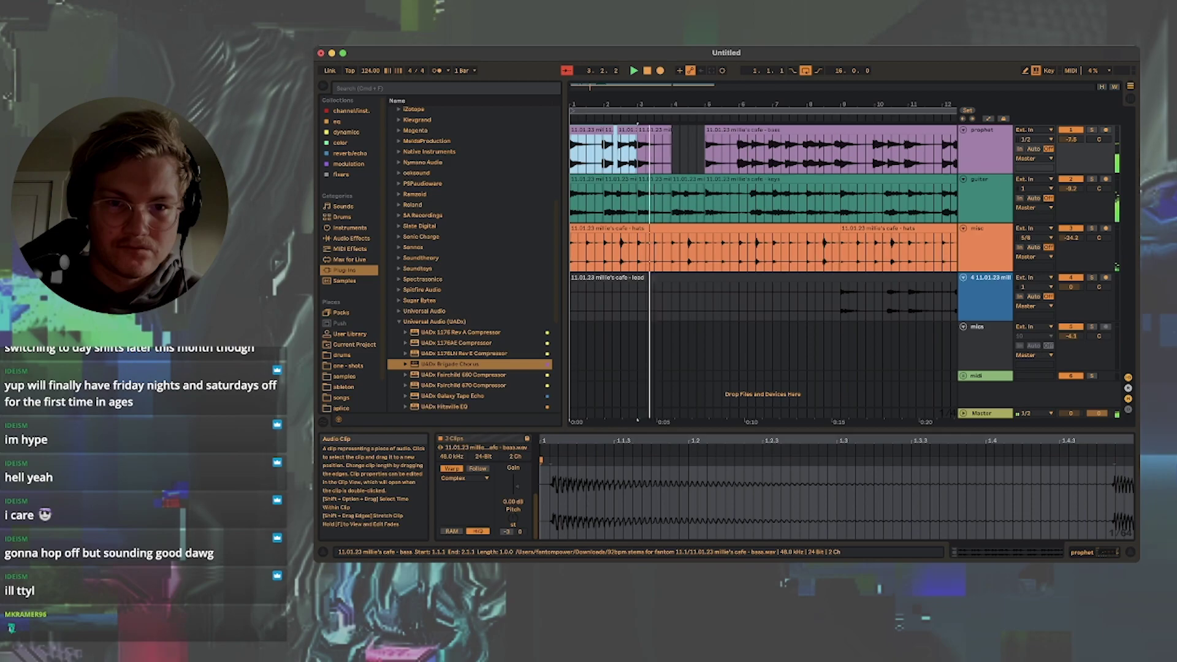
key("super+d")
Step: Split the bass and keys clips at bar 9
left_click_drag(572, 151, 840, 252)
left_click(703, 136)
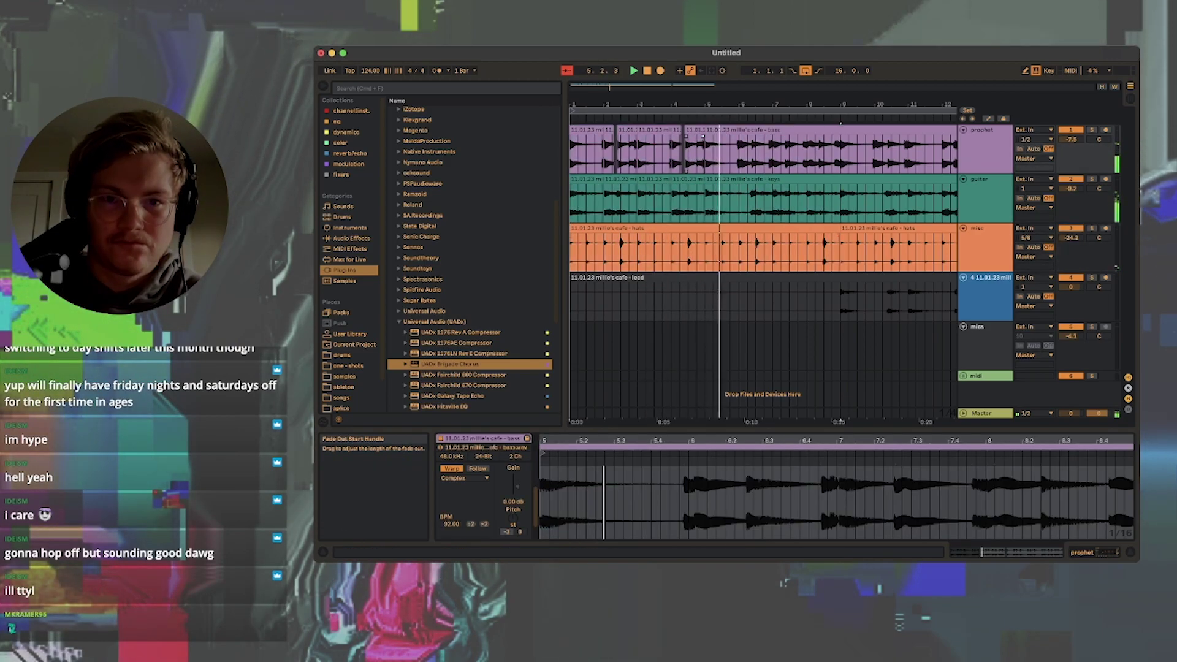
left_click_drag(703, 104, 703, 92)
left_click(697, 153)
scroll(736, 496, "left", 3)
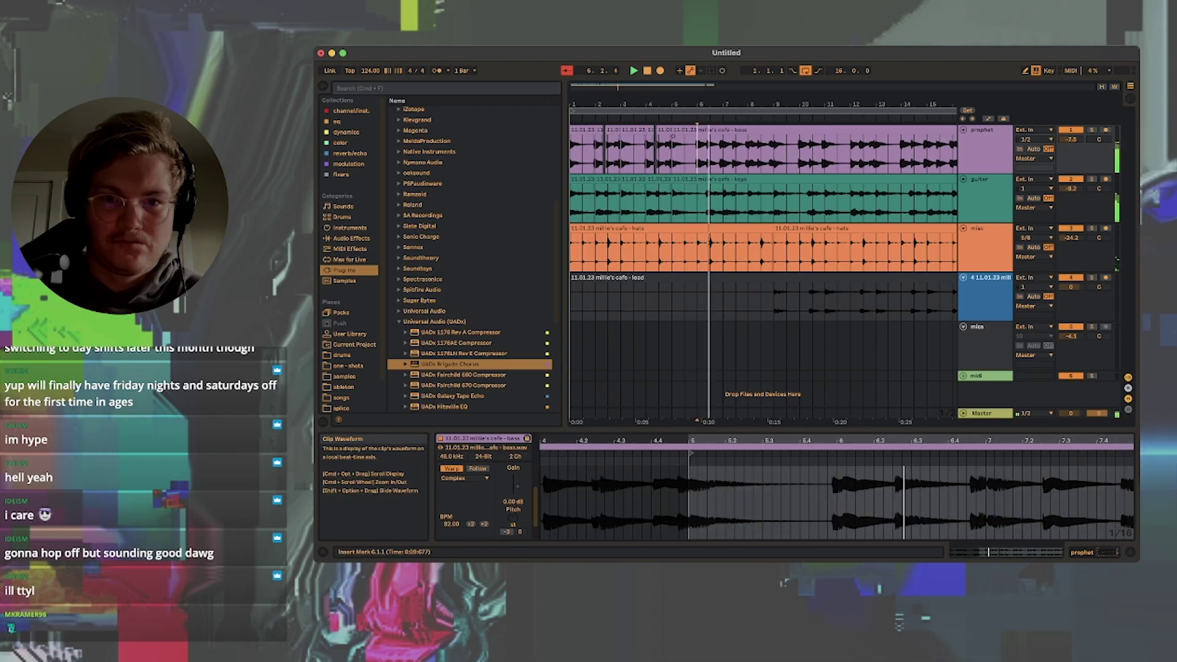
left_click(774, 154)
key("super+e")
left_click(774, 202)
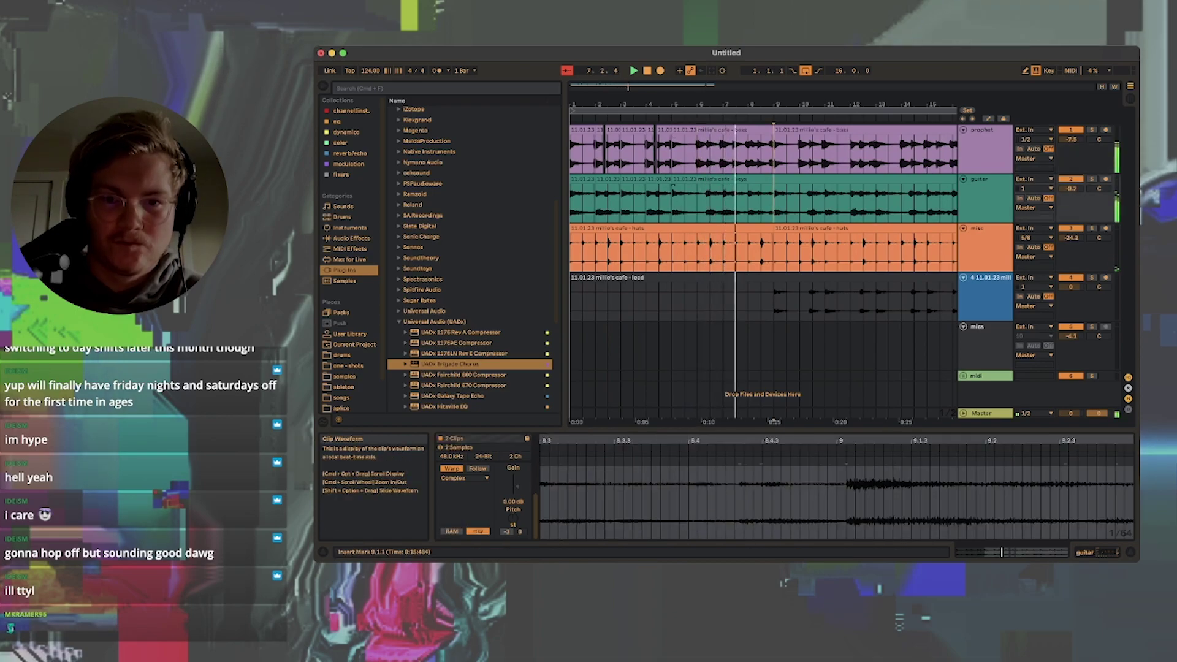
left_click(774, 250)
Step: Delete the bass, keys and hats clips from bar 9 to the end of the arrangement
left_click(791, 228)
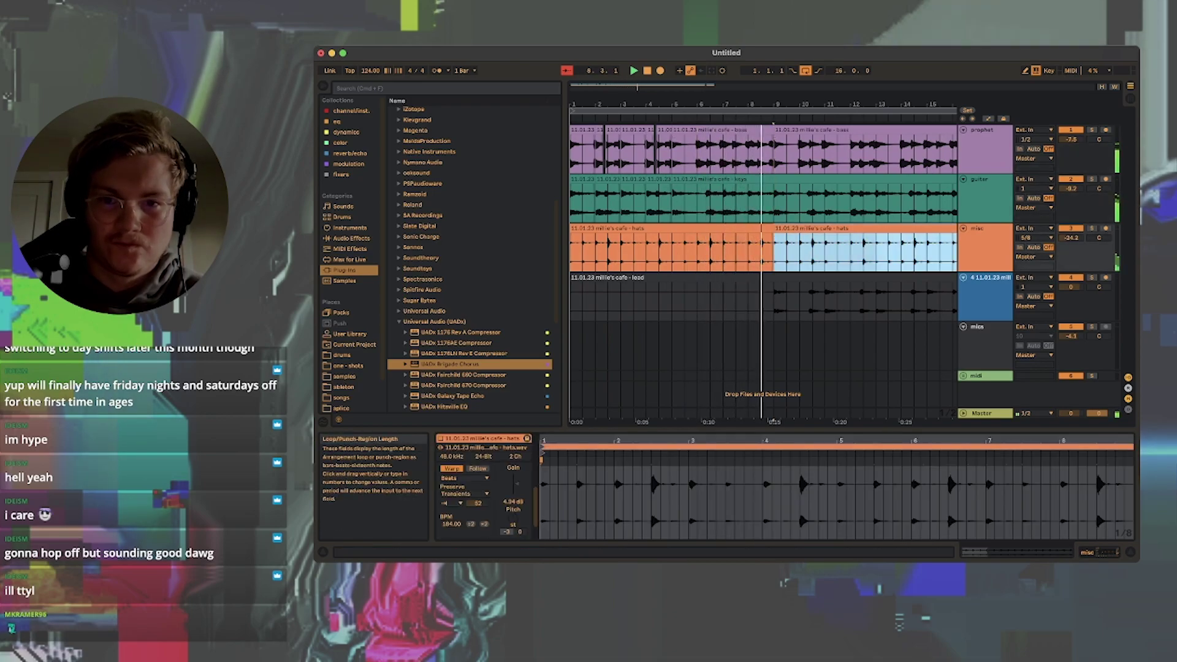
left_click_drag(703, 104, 703, 79)
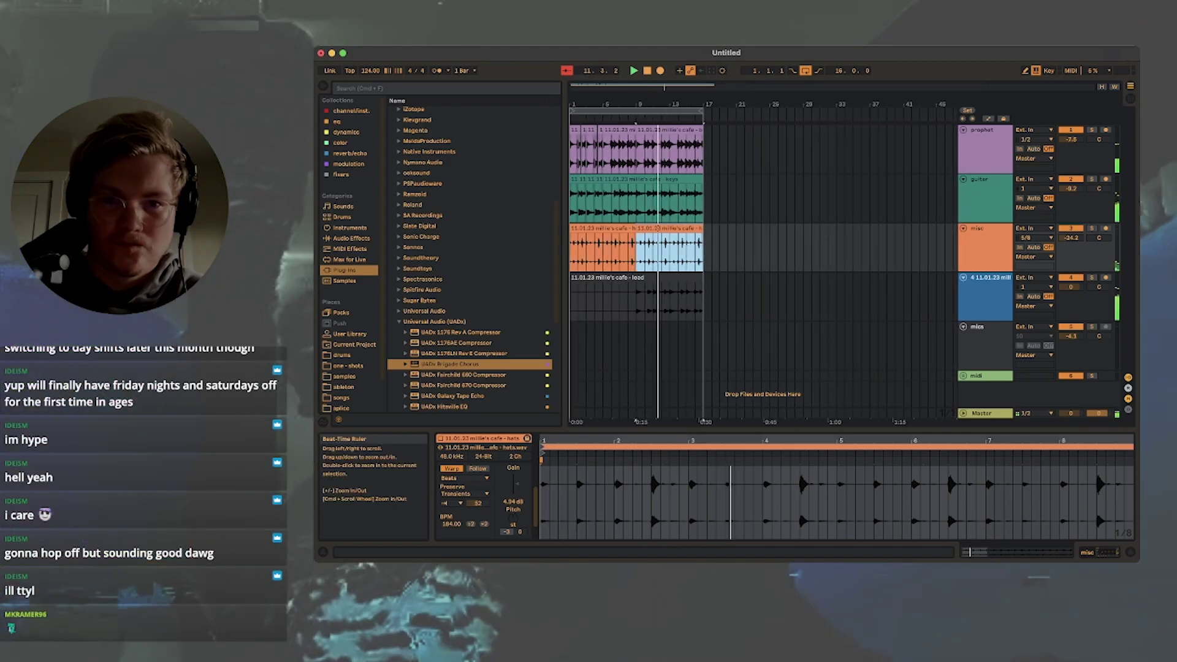
left_click(669, 130, "shift")
key("Delete")
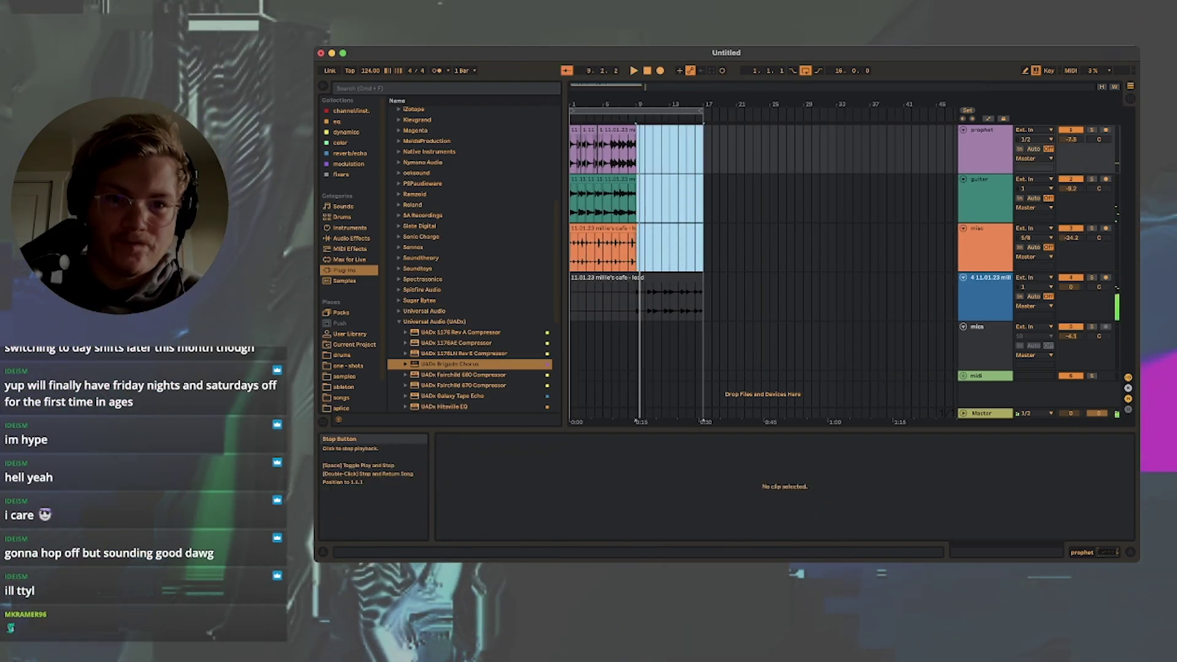
Step: Play the shortened arrangement from the start and set the hats clip's warp mode to Complex
key("Home")
left_click_drag(582, 104, 582, 165)
scroll(668, 196, "left", 3)
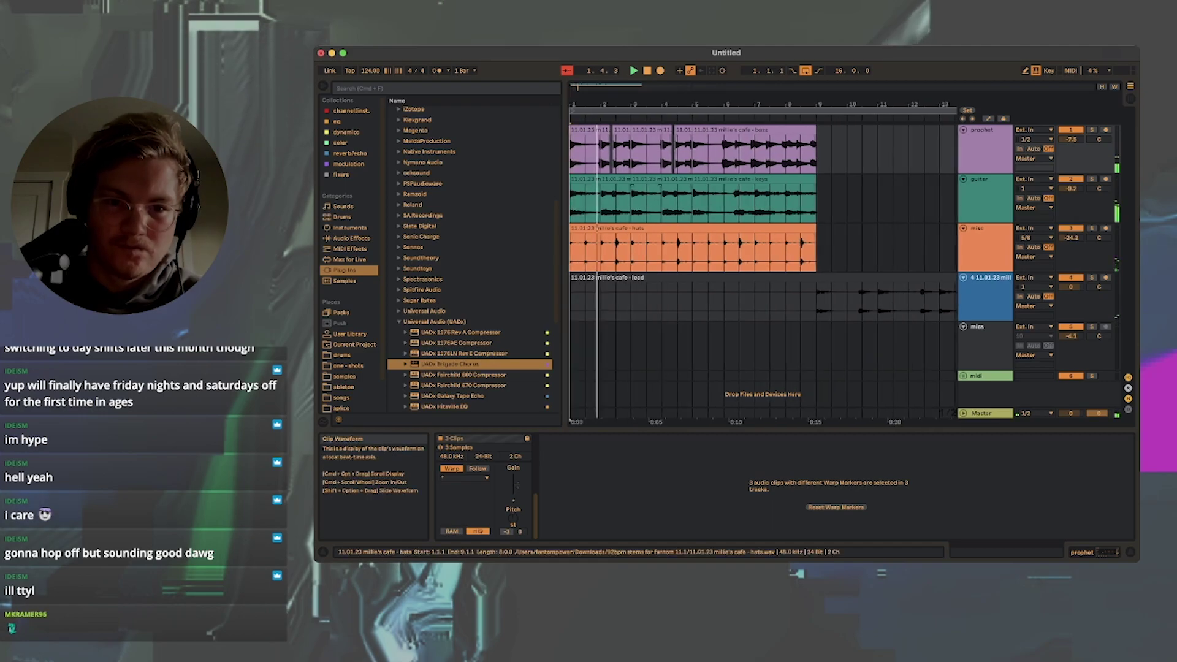
left_click(668, 228)
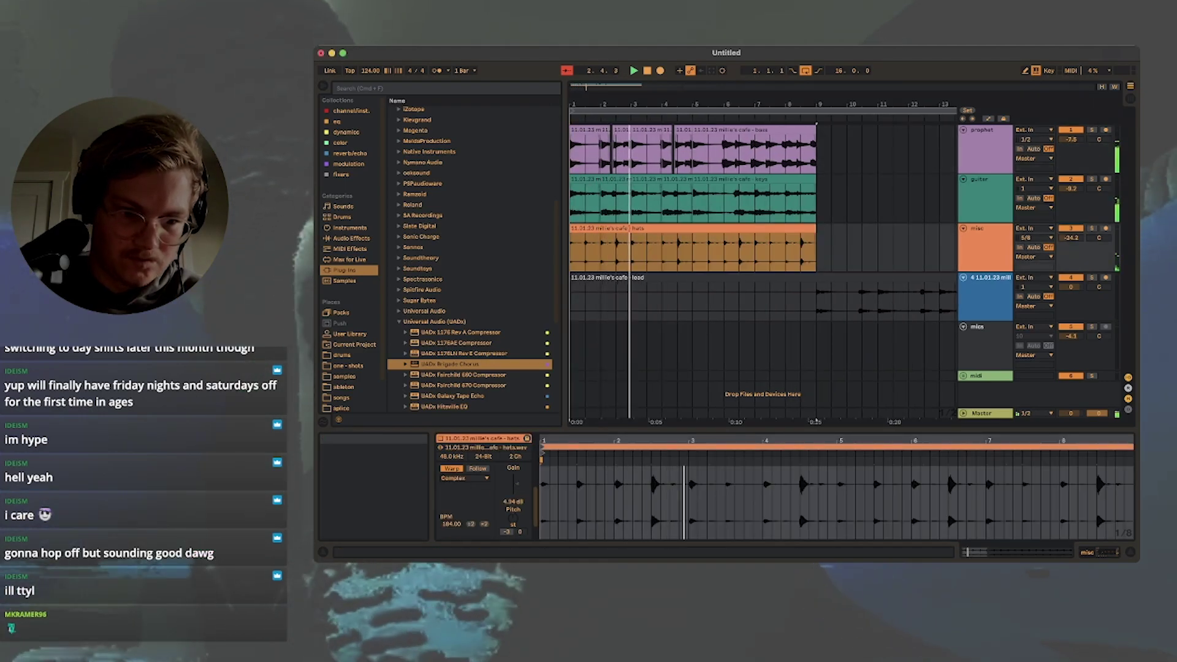
left_click(459, 522)
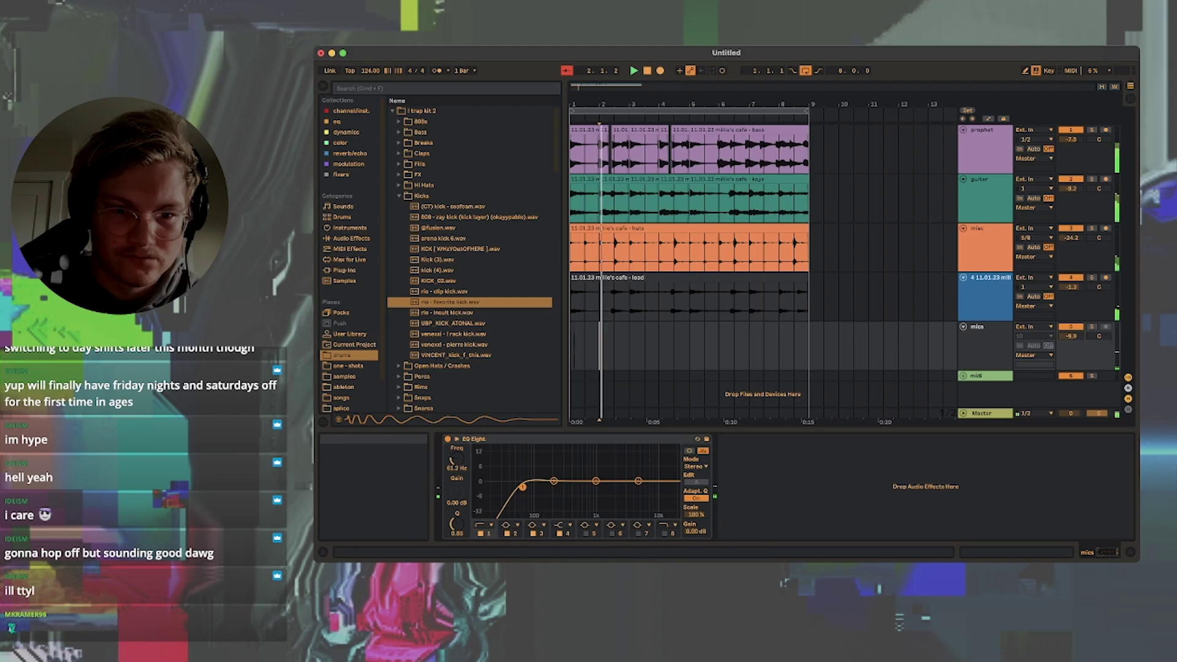
Step: Repeat the first bar of kicks on the mics track through bar 8
left_click_drag(599, 347, 571, 347)
key("super+d")
key("super+d")
key("super+d")
key("super+d")
key("super+d")
key("super+d")
key("super+d")
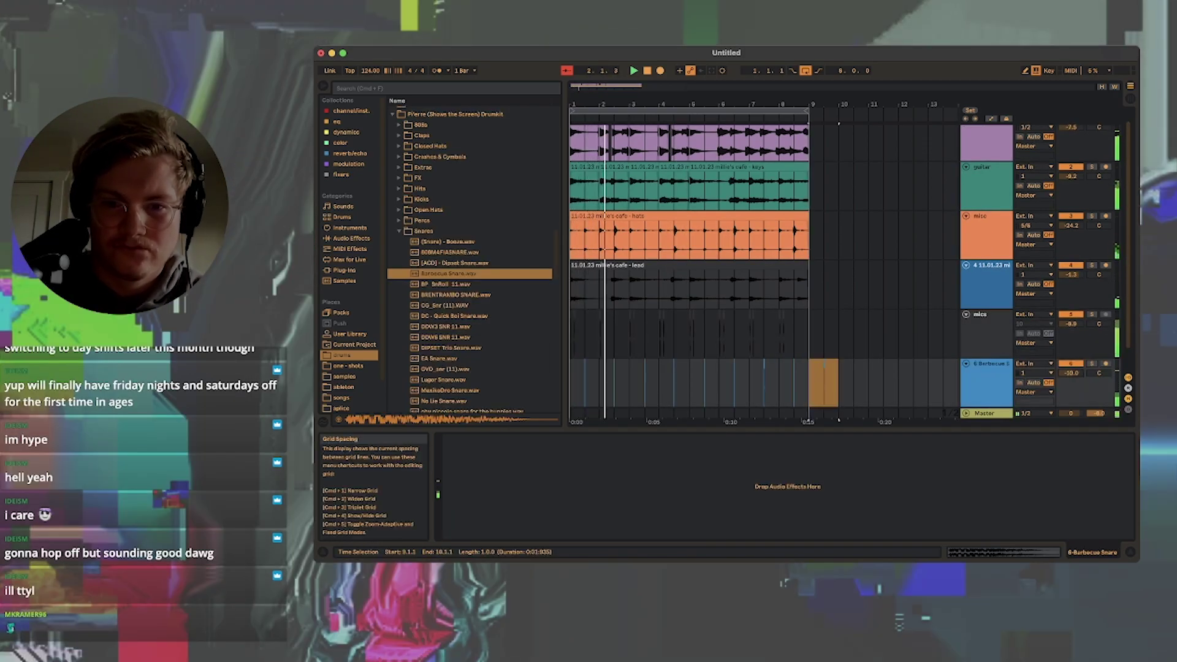
Step: Remove the surplus snare hit in bar 9 and set the misc track's volume to -15.8 dB
key("Delete")
key("super+z")
scroll(689, 270, "up", 1)
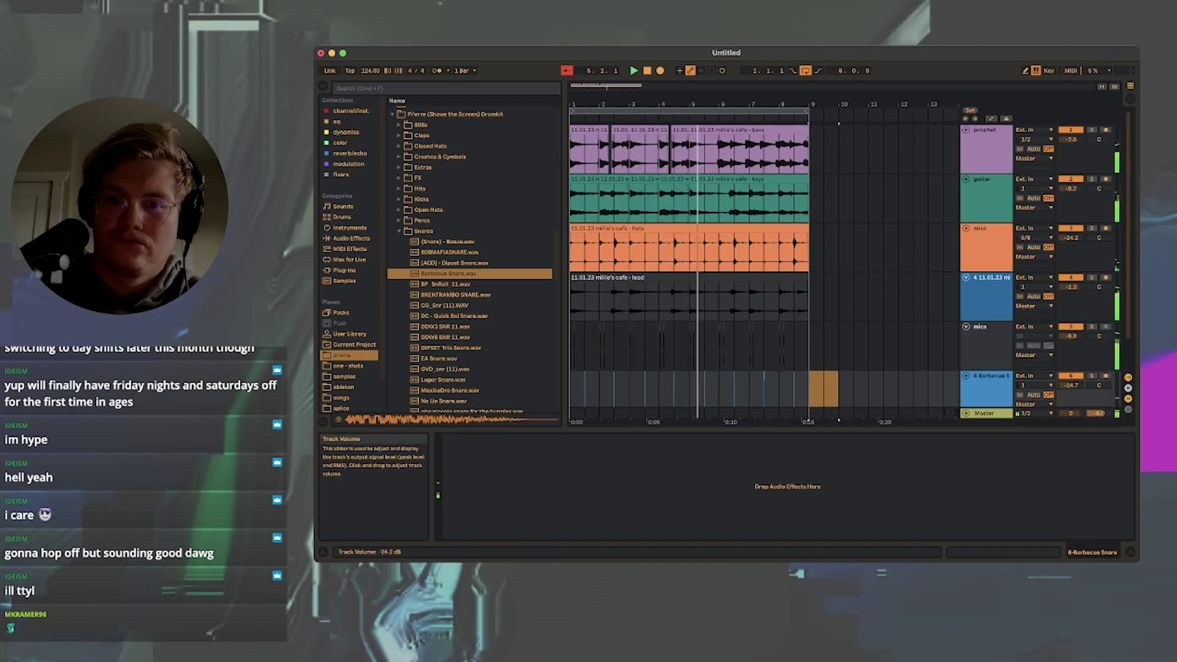
left_click_drag(1072, 238, 1071, 245)
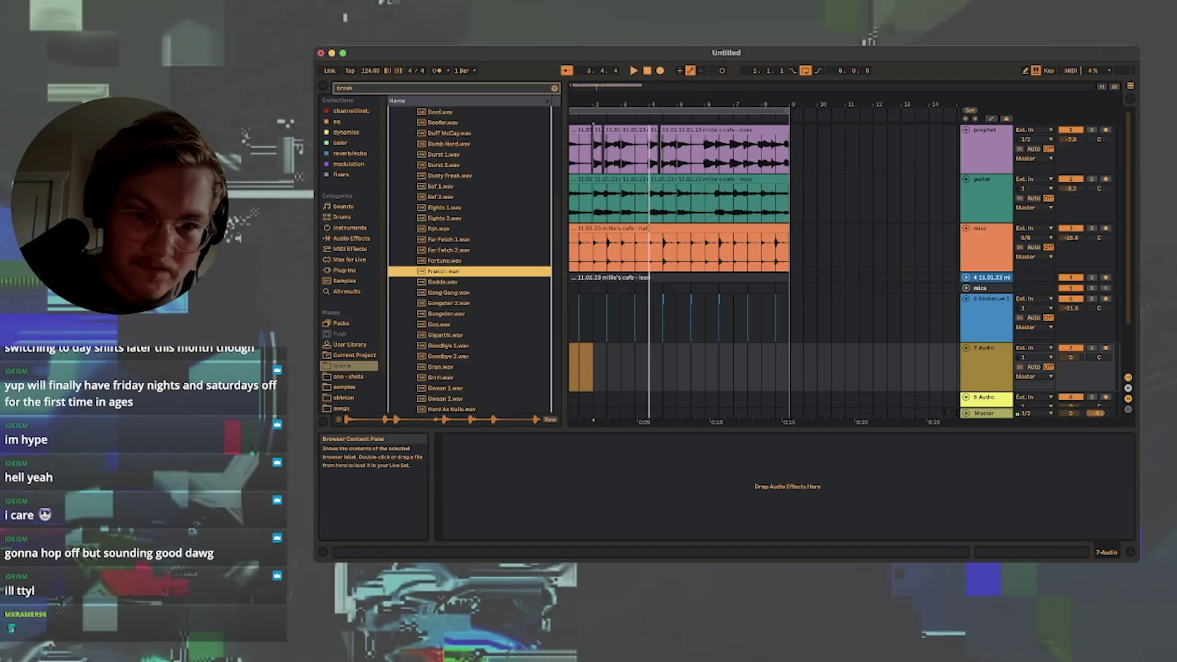
Step: Place the French.wav break at bar 1 on the 7 Audio track and set the track's volume to -11.1 dB
left_click_drag(443, 271, 574, 368)
key("space")
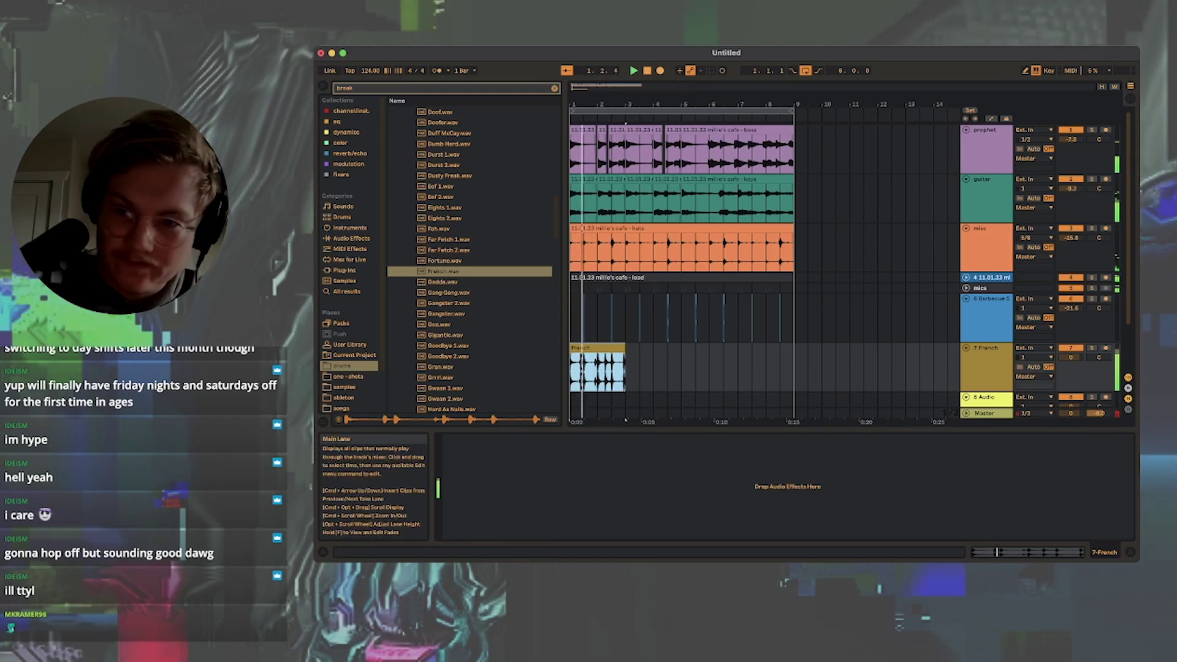
left_click_drag(1071, 357, 1072, 364)
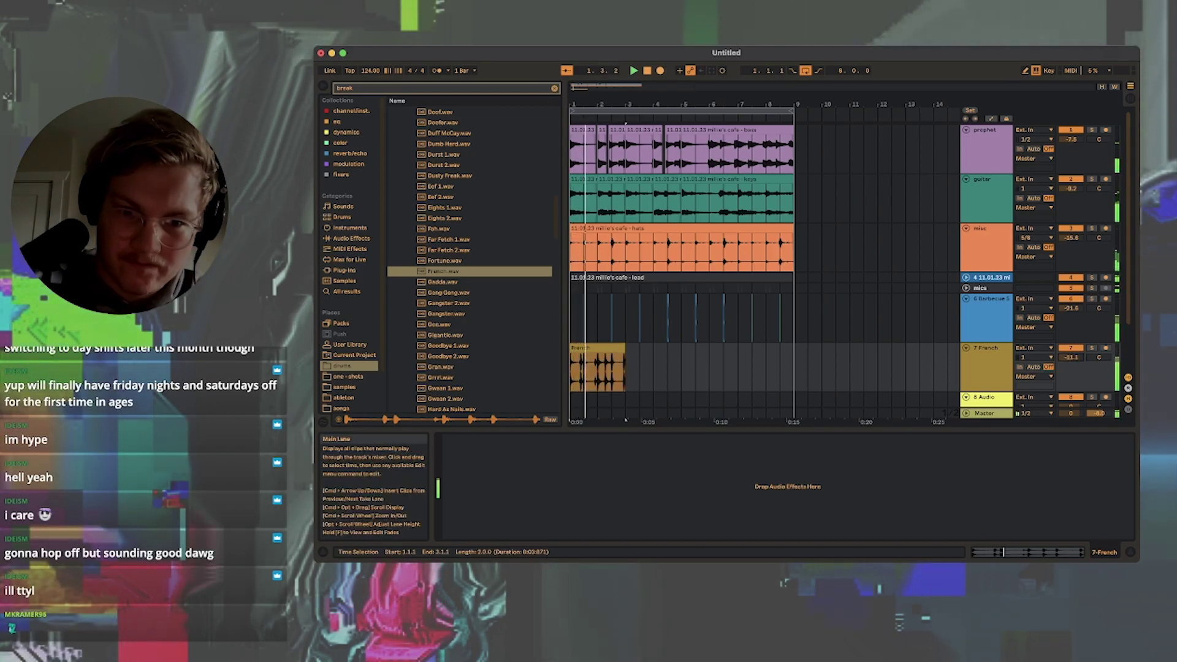
Step: Set the French break's warp mode to Complex and duplicate the two-bar clip through bar 8
double_click(598, 349)
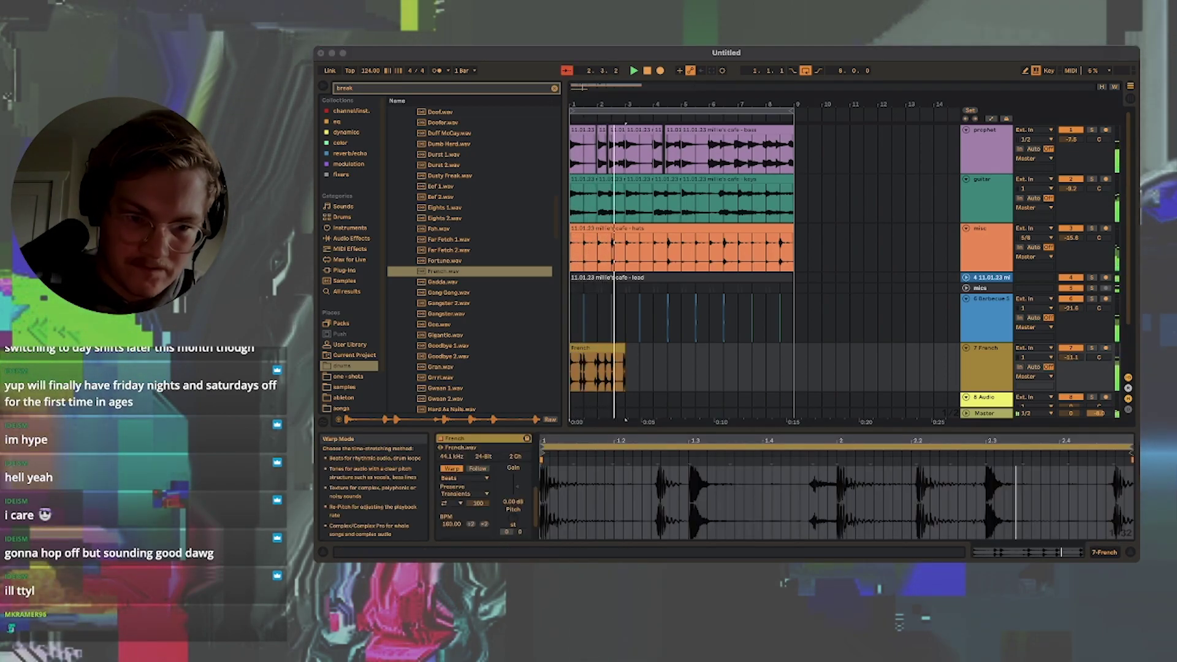
left_click(598, 349)
key("super+d")
key("super+d")
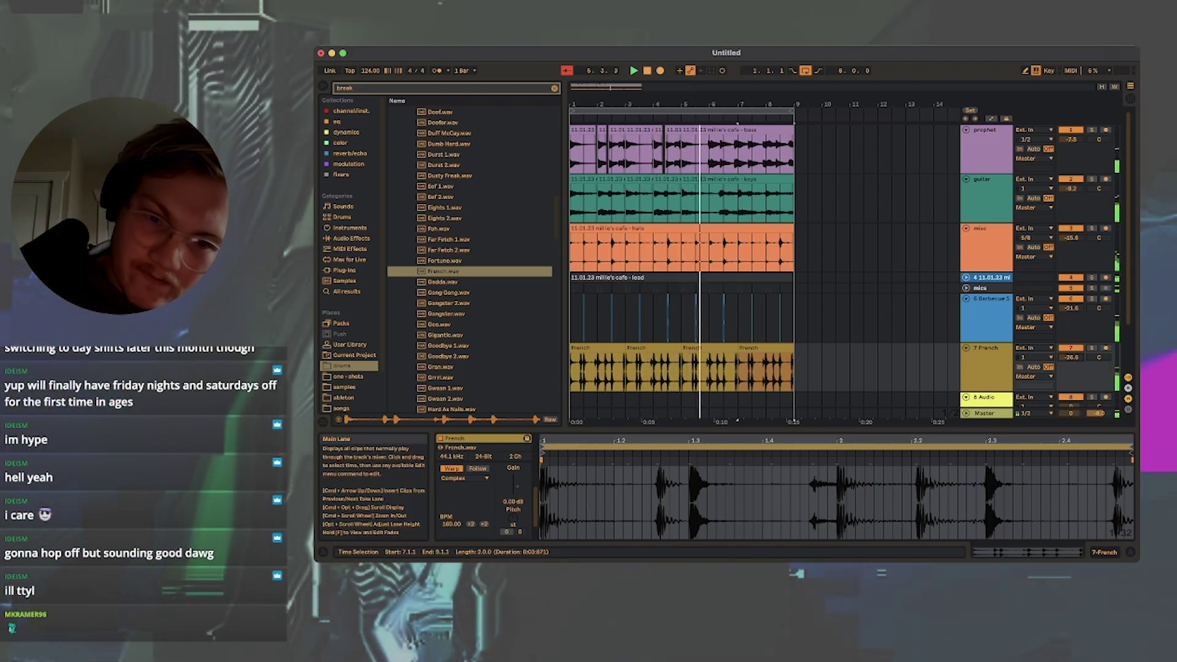
Step: Duplicate the entire eight-bar arrangement four times and extend the arrangement loop to 40 bars
key("super+a")
key("super+d")
key("super+d")
key("super+d")
key("super+d")
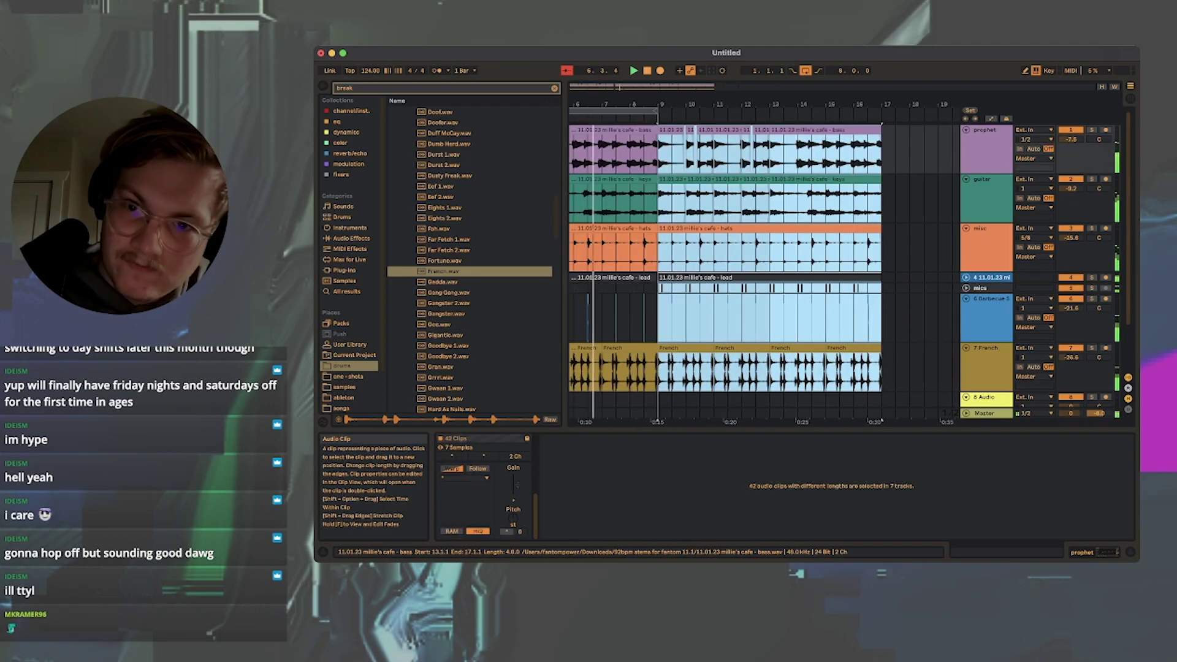
scroll(764, 257, "left", 10)
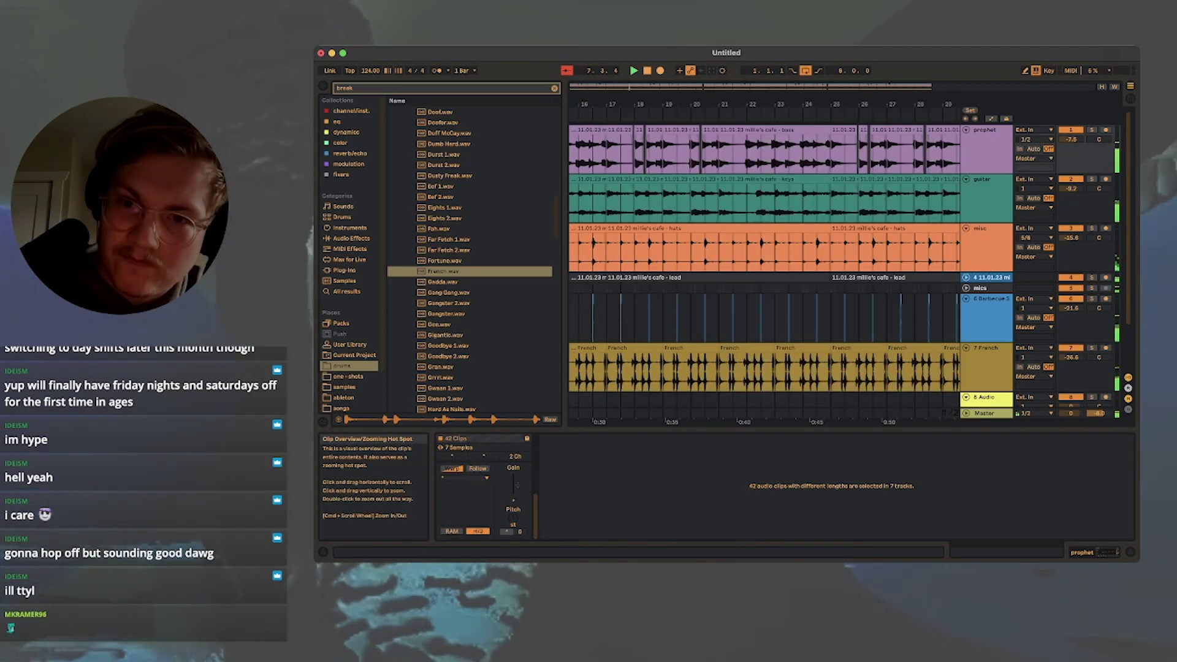
scroll(765, 258, "down", 5)
left_click_drag(623, 112, 797, 112)
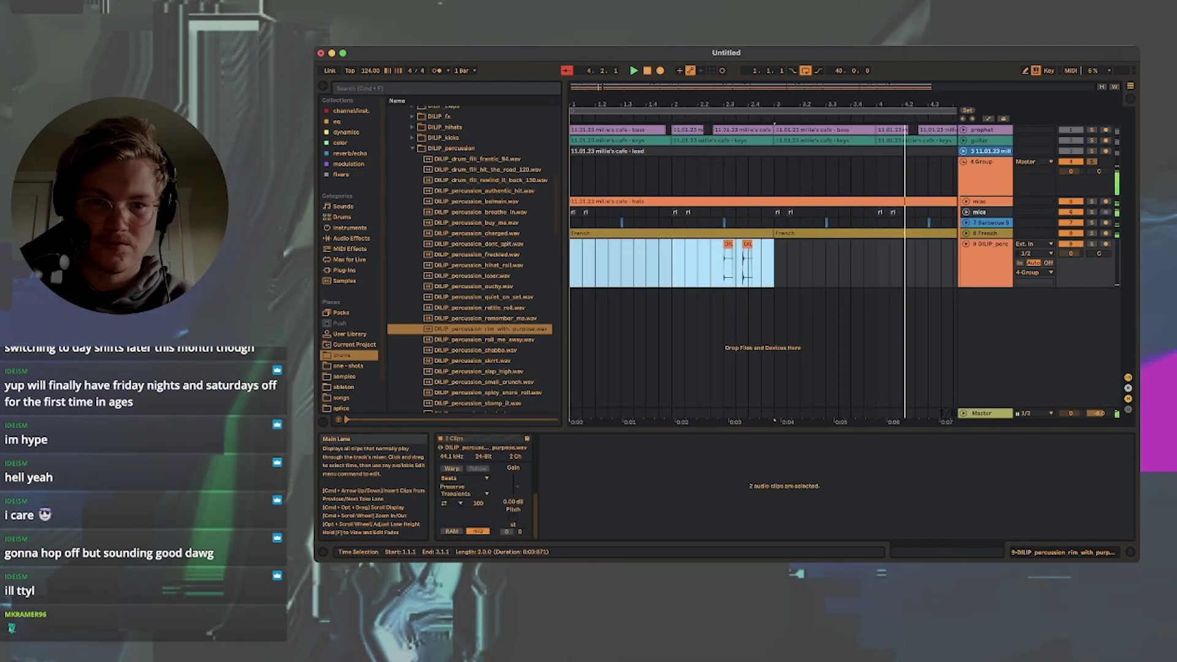
Step: Duplicate the two-bar rim percussion pattern on the DILIP percussion track repeatedly to fill the 40-bar arrangement
key("super+d")
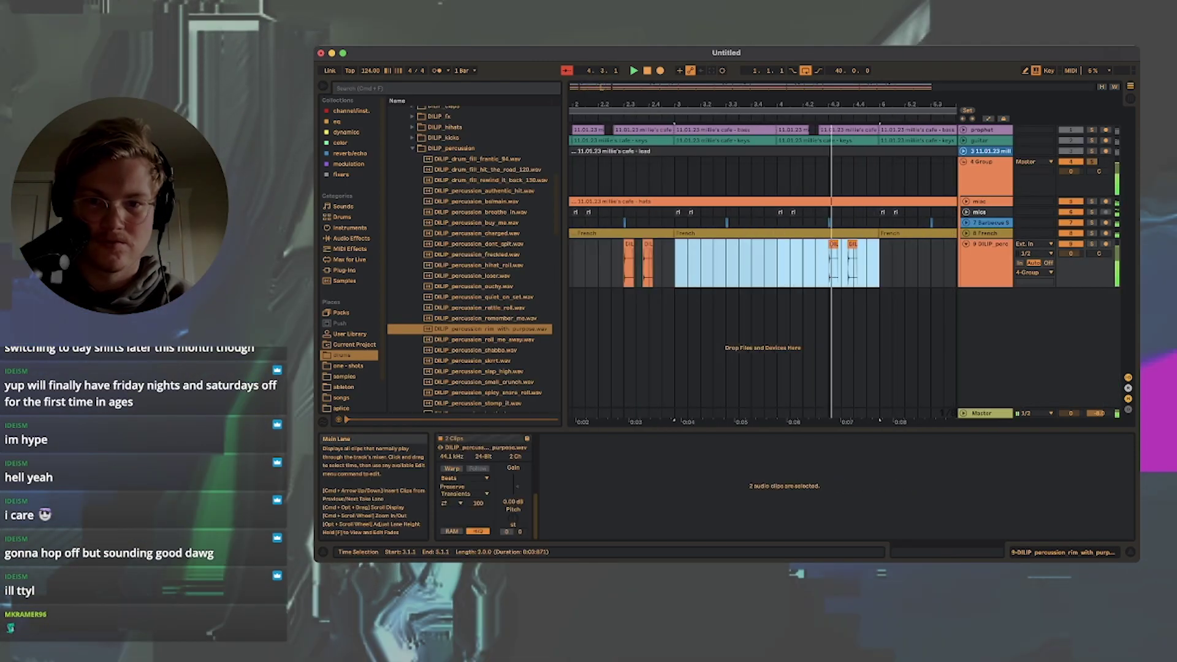
key("super+d")
key("super+d")
key("super+d")
key("super+d")
key("super+d")
key("super+d")
key("super+d")
key("super+d")
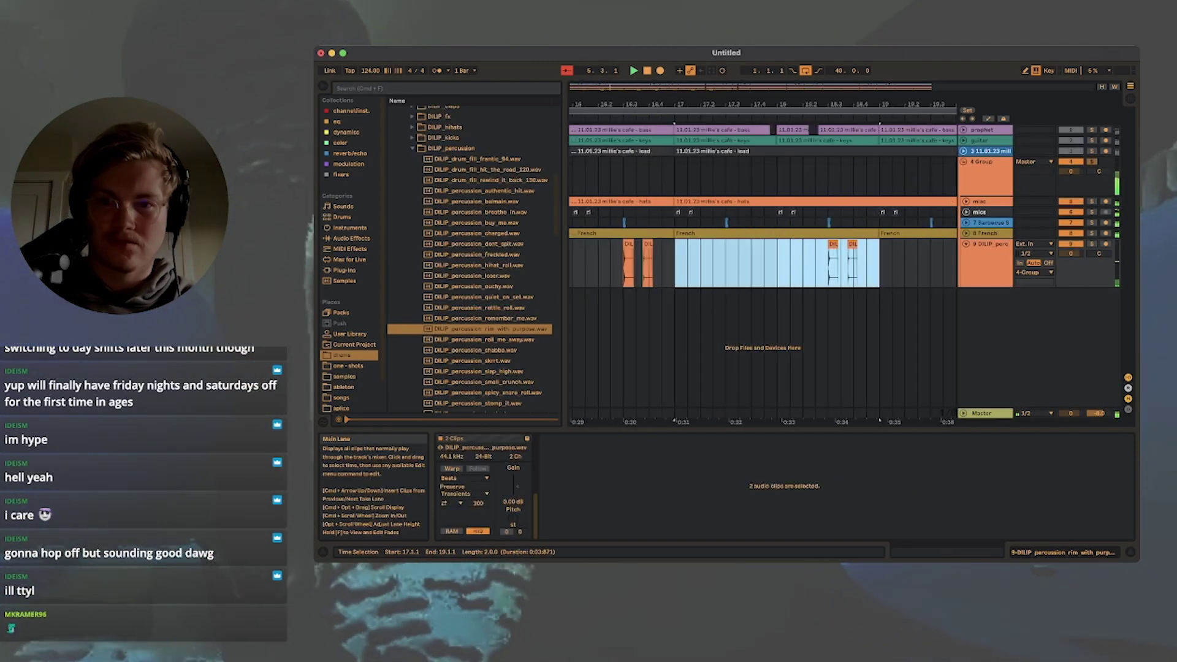
key("super+d")
key("super+d")
key("super+d")
key("super+d")
key("super+d")
key("super+d")
key("super+d")
key("super+d")
key("super+d")
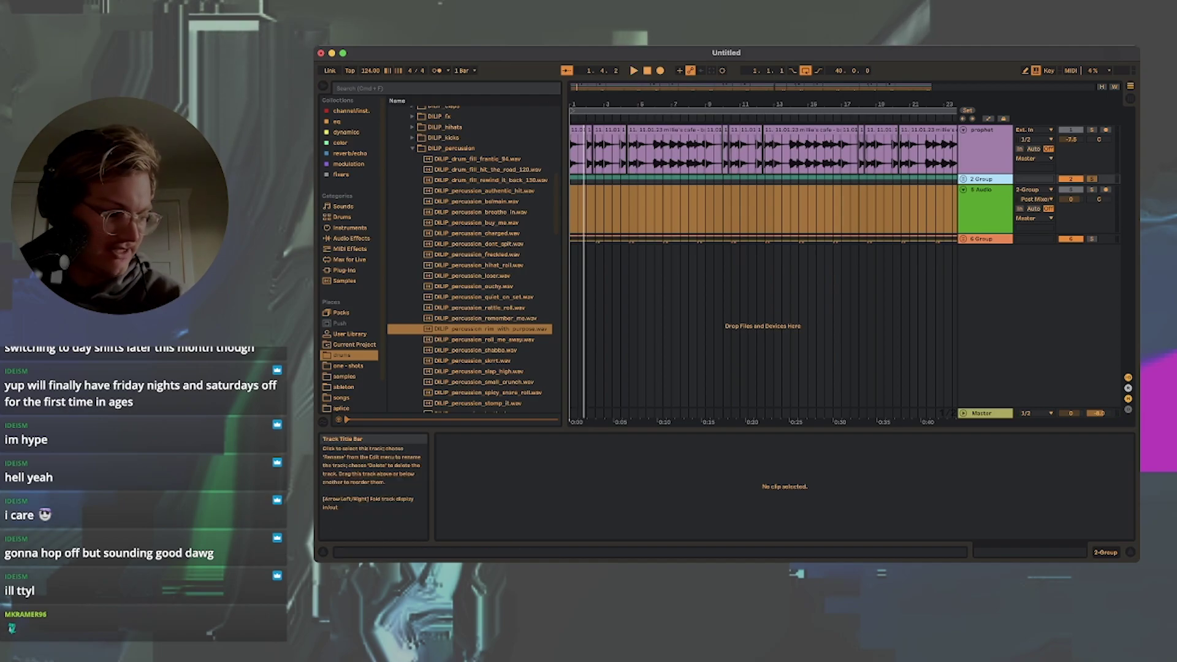
Step: Arm the 5 Audio track, clear its old clips and record eight bars of the group's post-mixer output from bar 1
key("space")
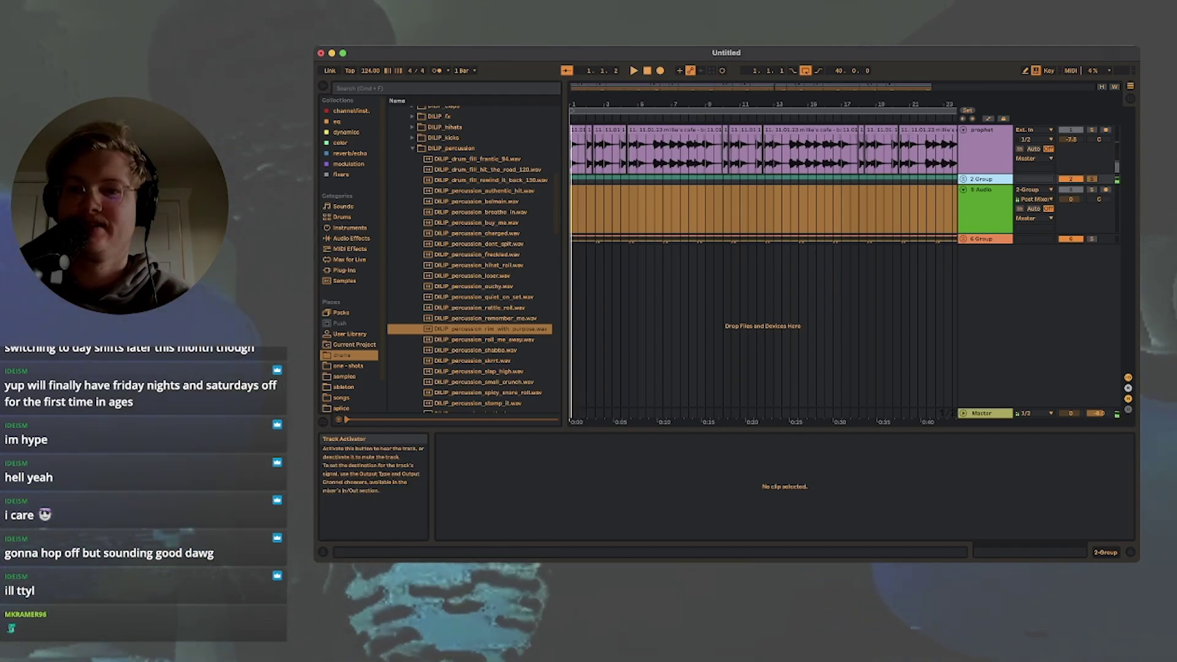
left_click(1107, 190)
key("space")
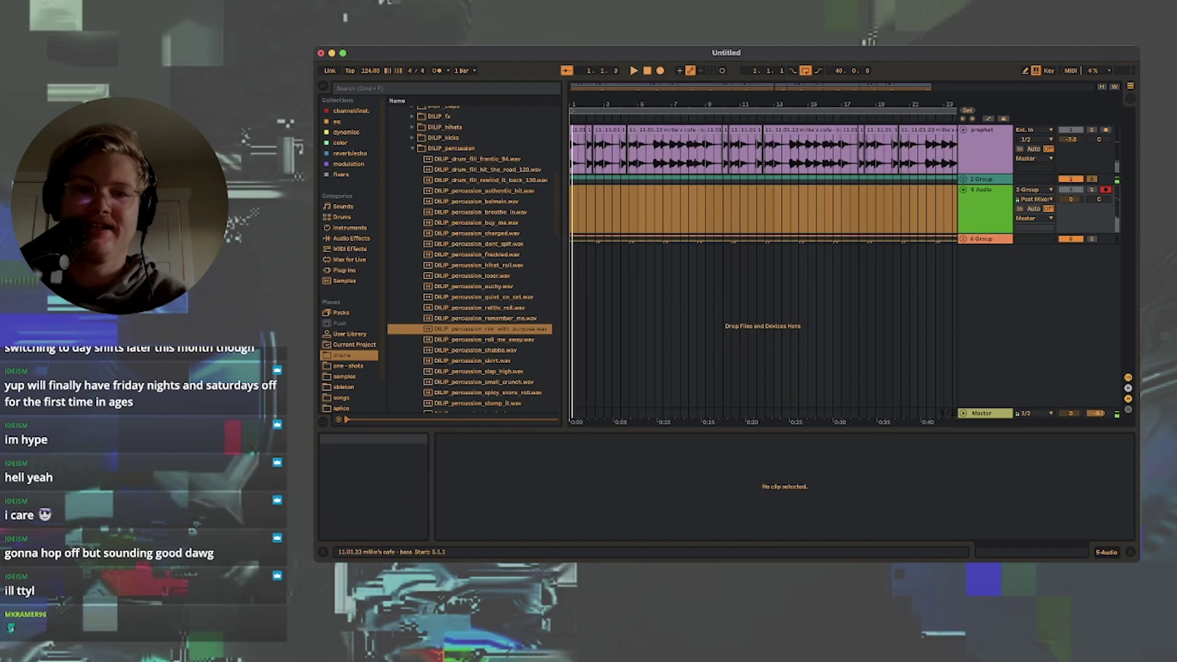
left_click(574, 210)
key("minus")
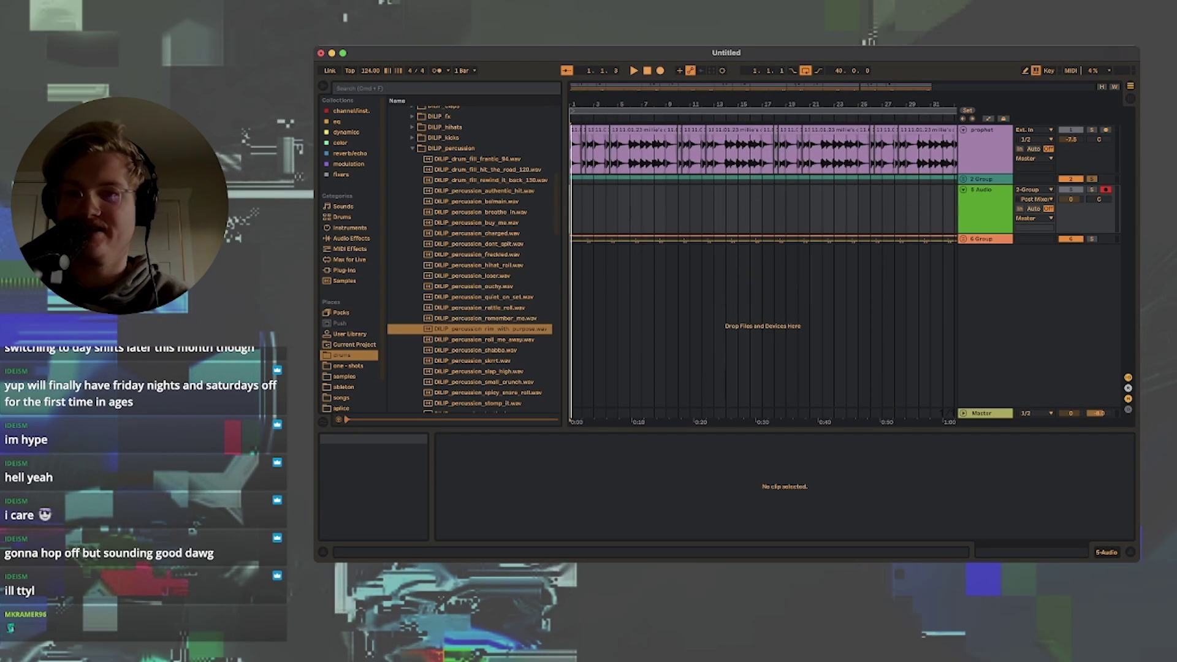
left_click(647, 71)
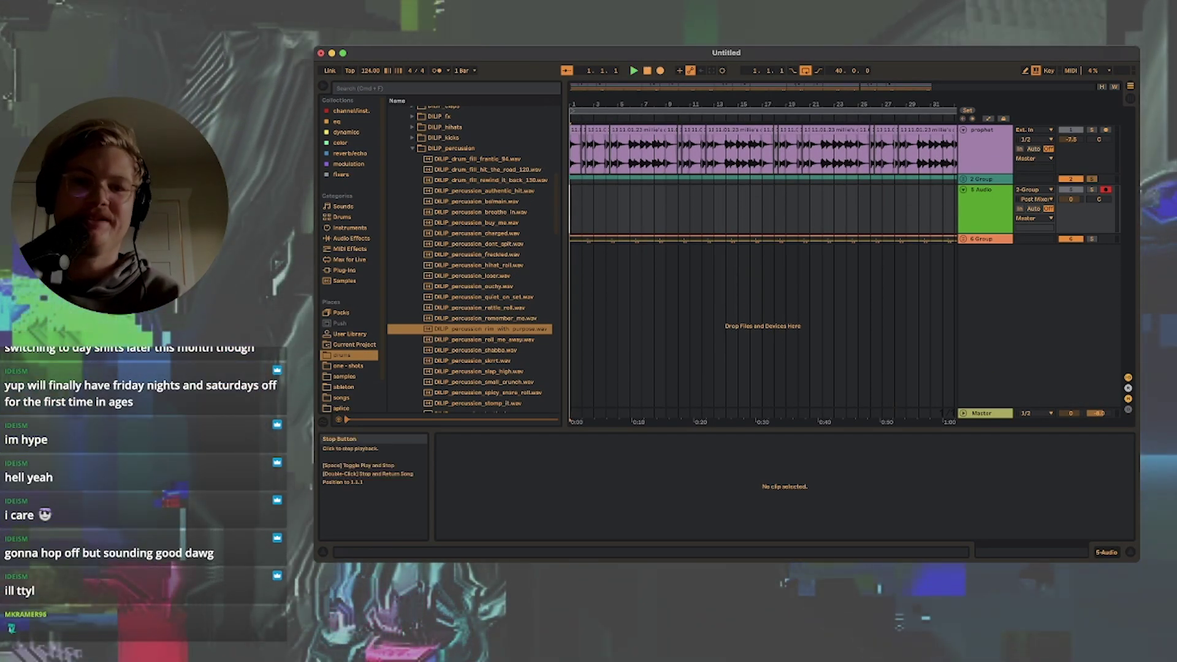
left_click(661, 71)
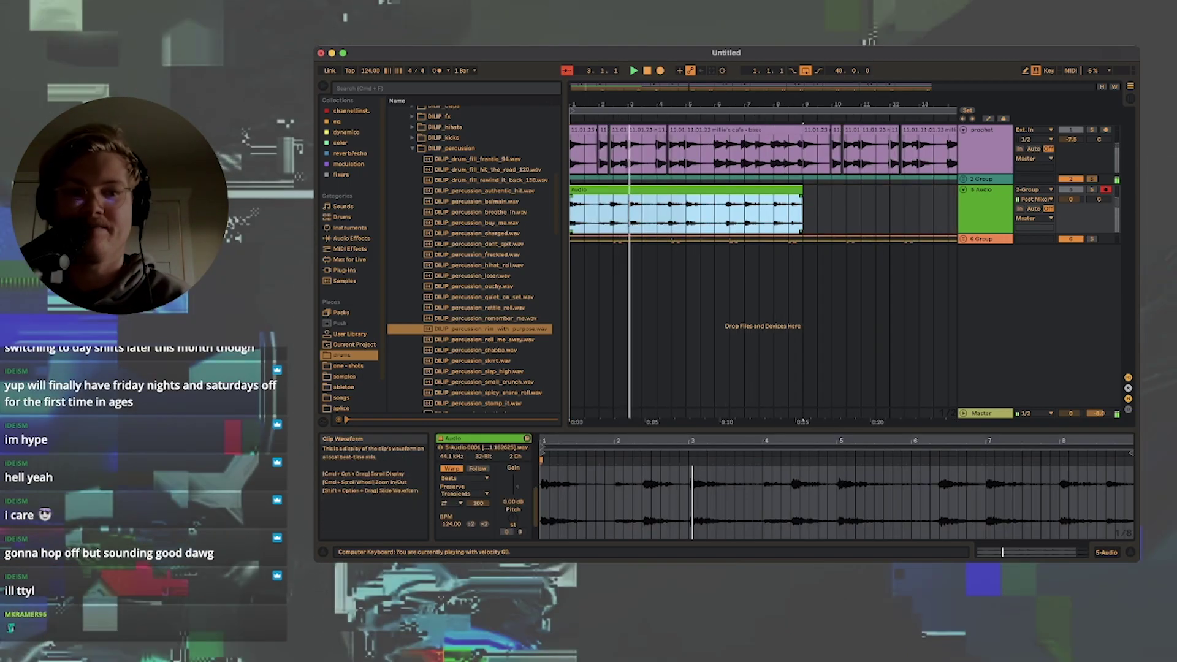
Step: Split the eight-bar recording on the 5 Audio track into half-bar slices
left_click(836, 503)
key("space")
key("super+e")
key("Right")
key("super+e")
key("Right")
key("super+e")
key("Right")
key("super+e")
key("Right")
key("super+e")
key("Right")
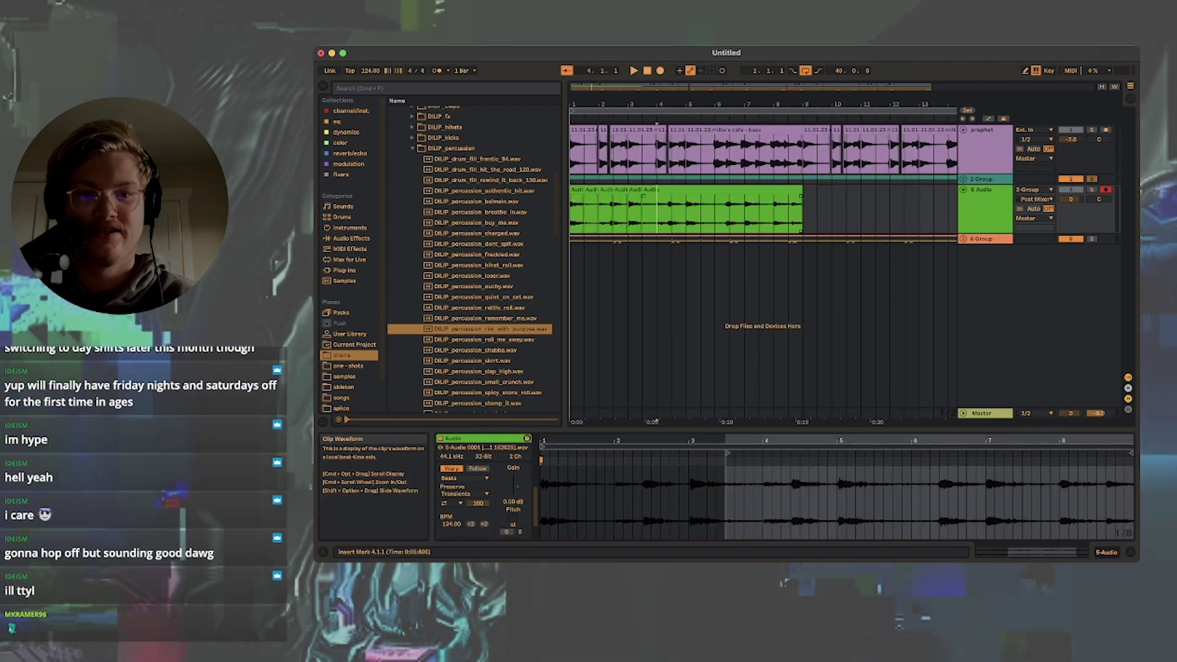
key("super+e")
key("Right")
key("super+e")
key("Right")
key("super+e")
key("Right")
key("super+e")
key("Right")
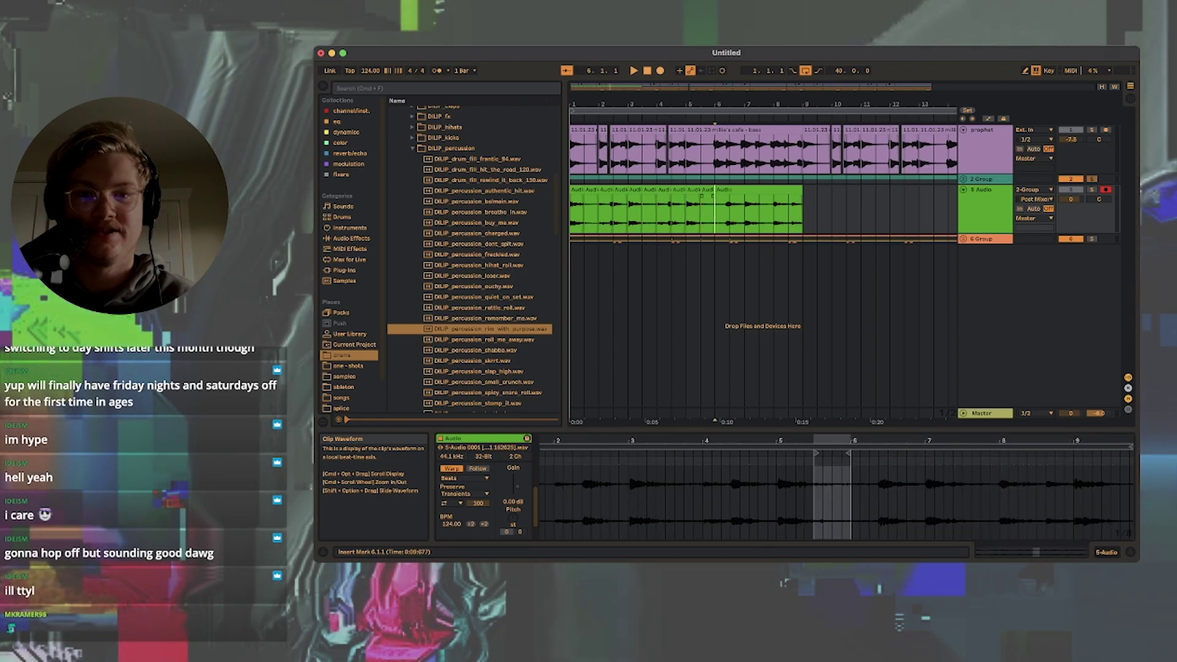
key("super+e")
key("Right")
key("super+e")
key("Right")
key("super+e")
key("Right")
key("super+e")
key("Right")
key("super+e")
key("Right")
Step: Reverse all the half-bar slices on the 5 Audio track and play them back
left_click(796, 190)
left_click(576, 190)
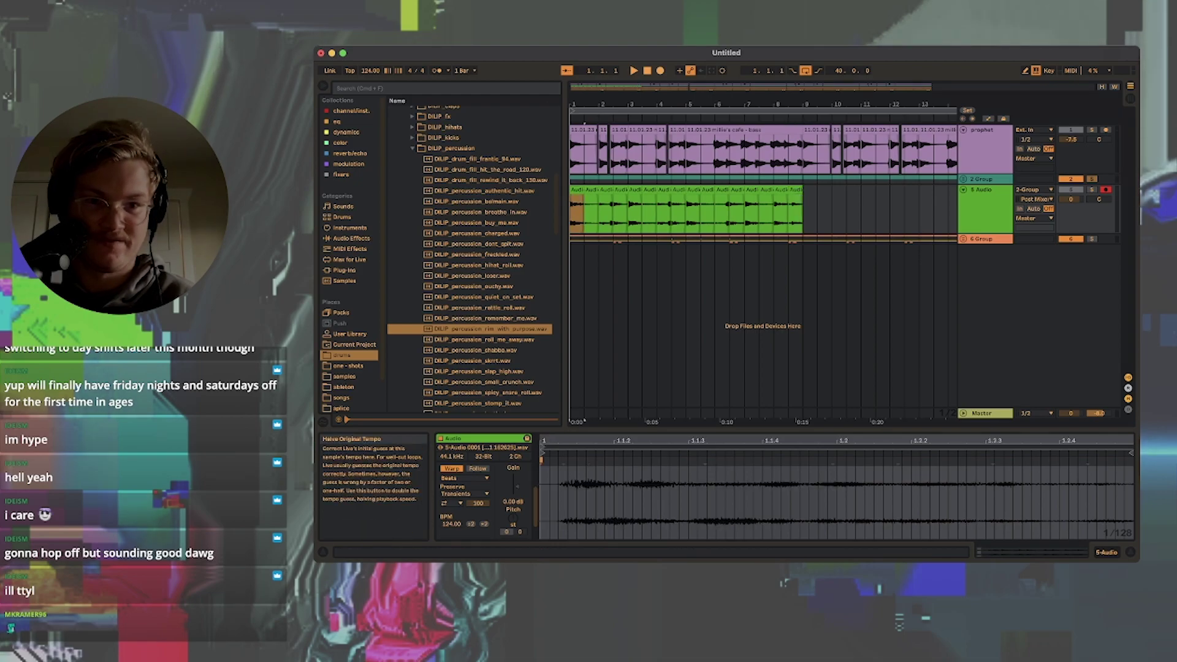
left_click(795, 190, "shift")
key("space")
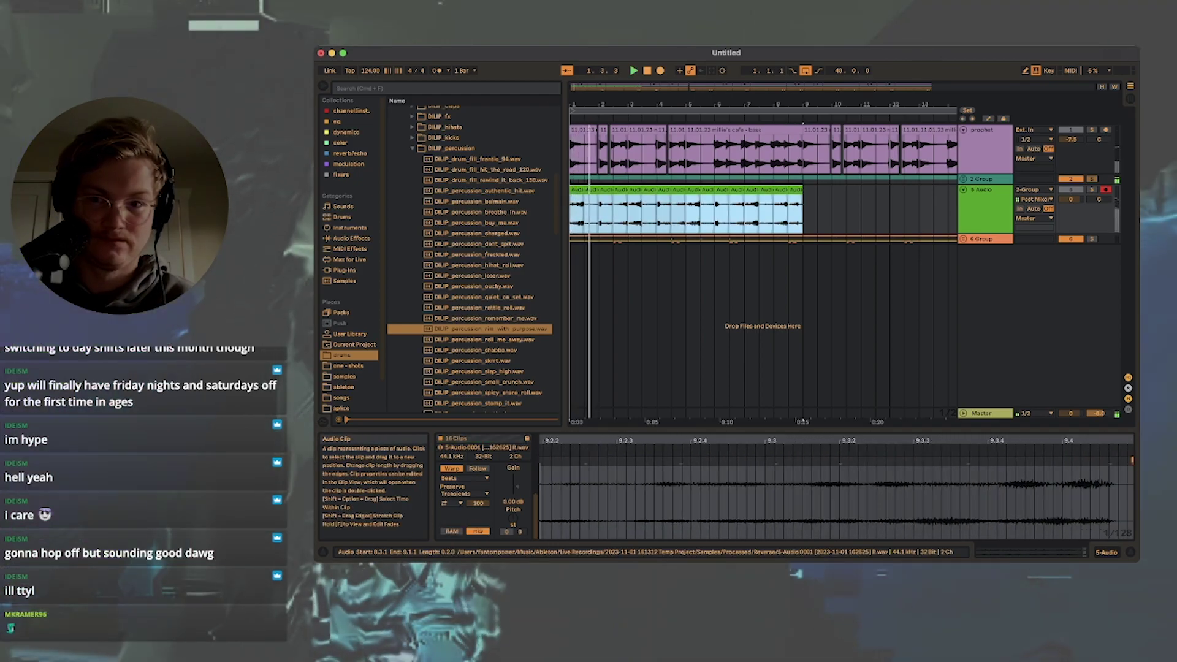
left_click(1093, 190)
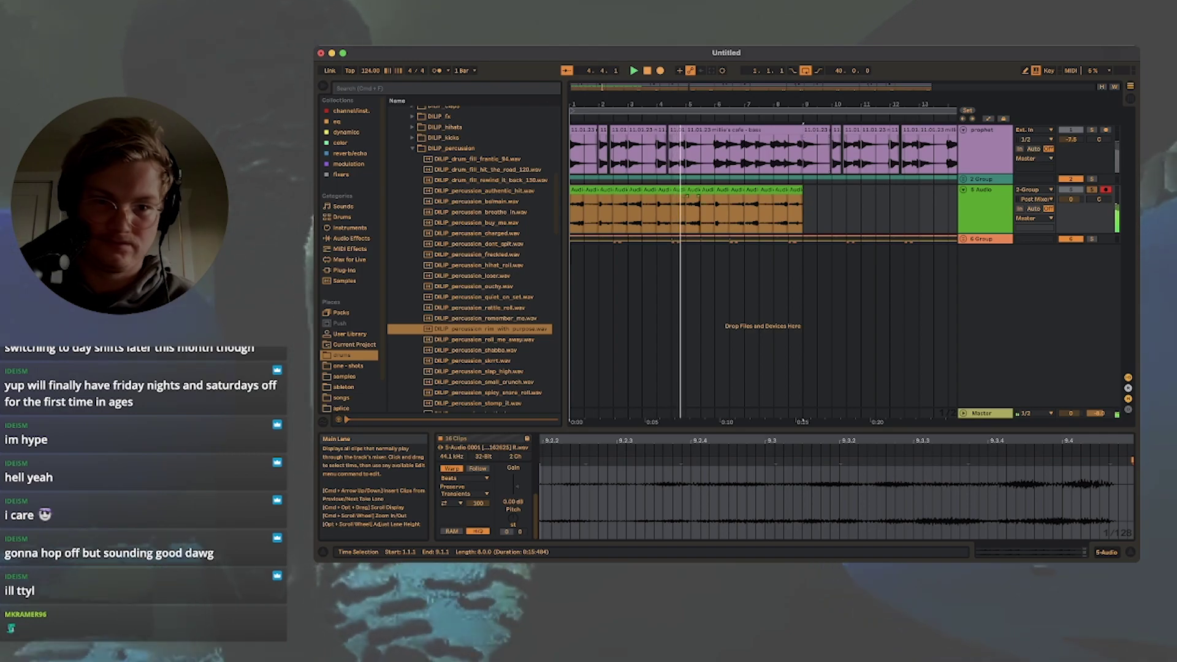
Step: Extend the reversed slices through bar 40, transposed by -3 semitones, and set the 5 Audio track's volume to -4.4 dB
right_click(665, 208)
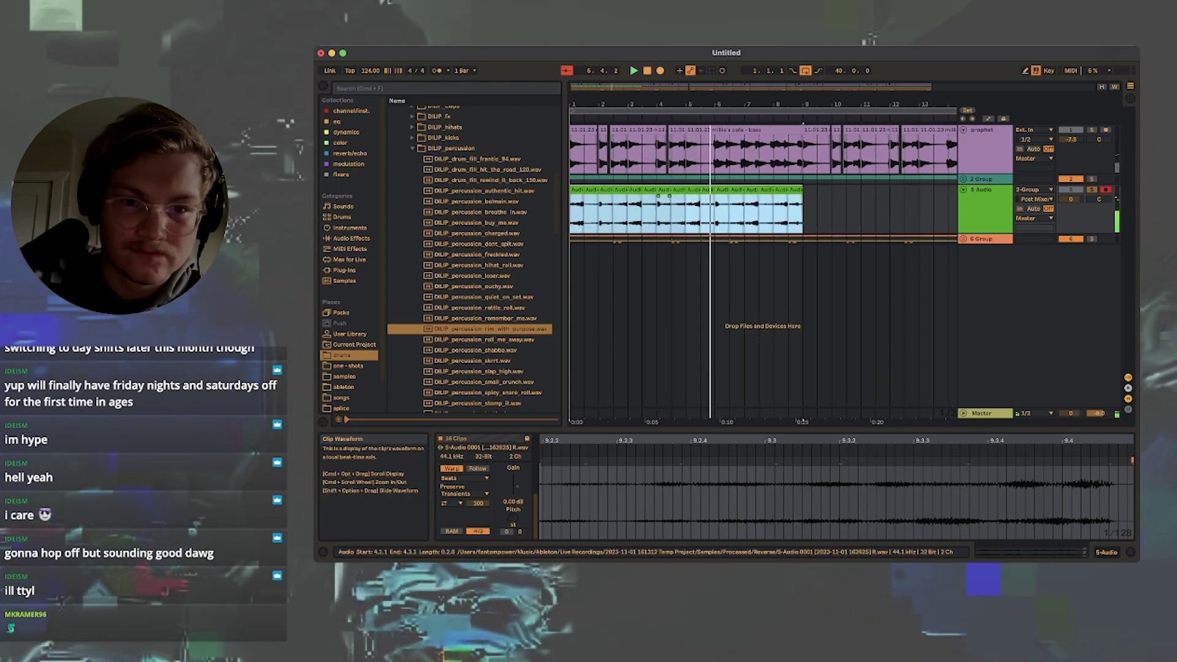
left_click(985, 206)
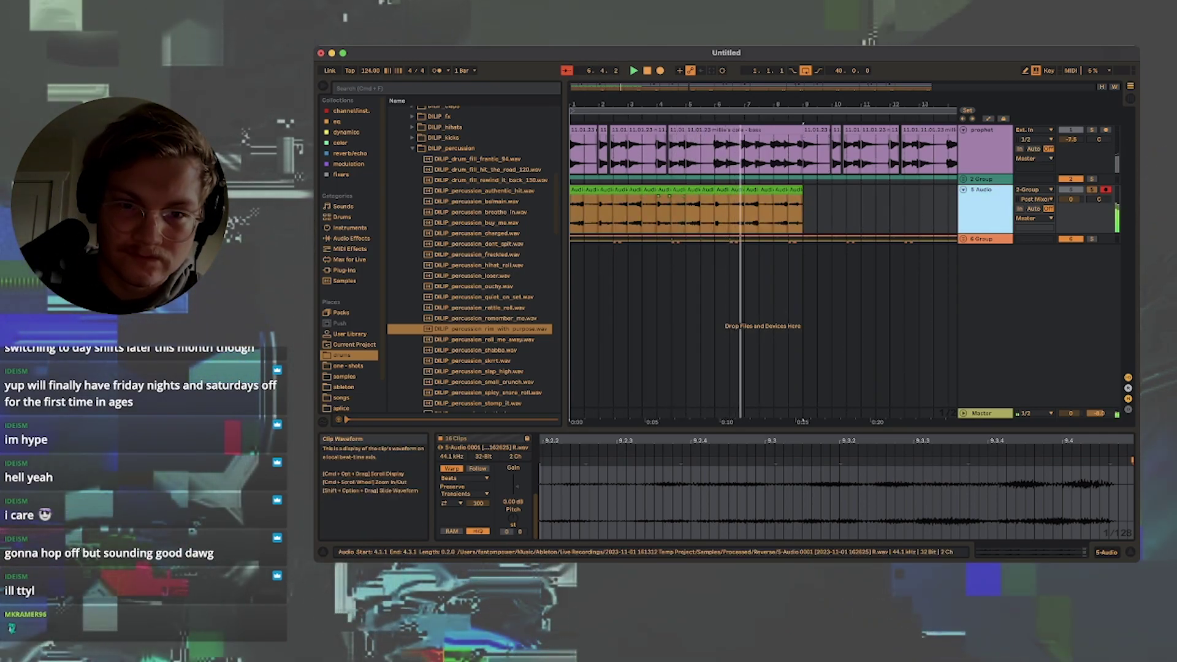
right_click(664, 210)
left_click(818, 210)
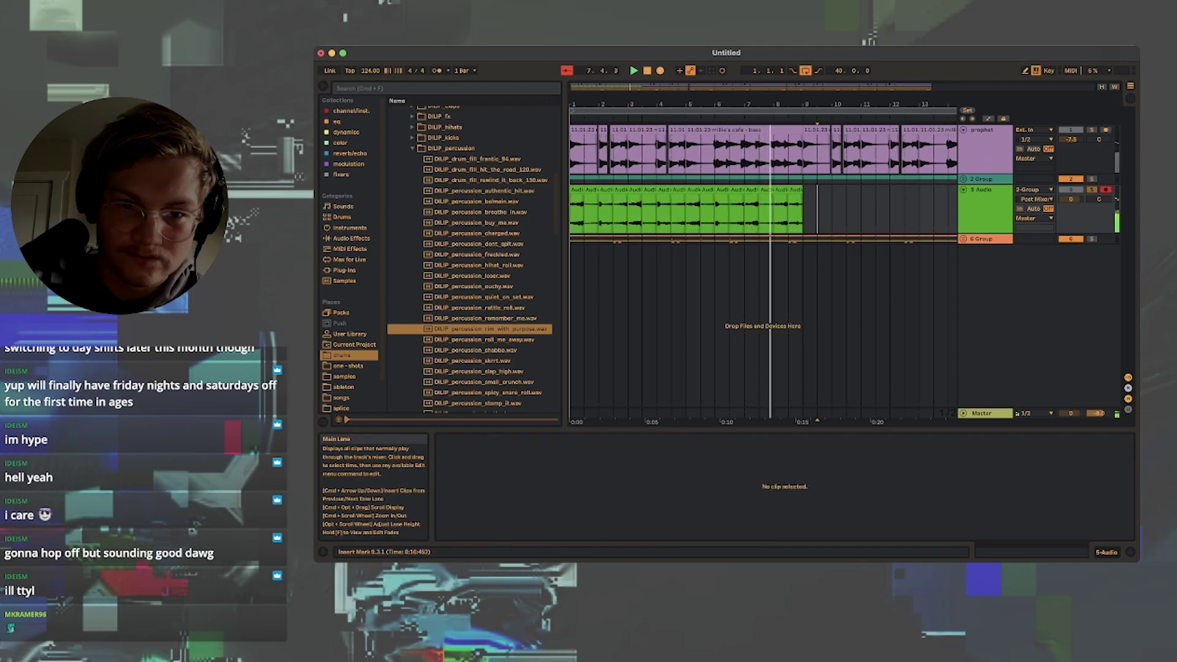
left_click(664, 190)
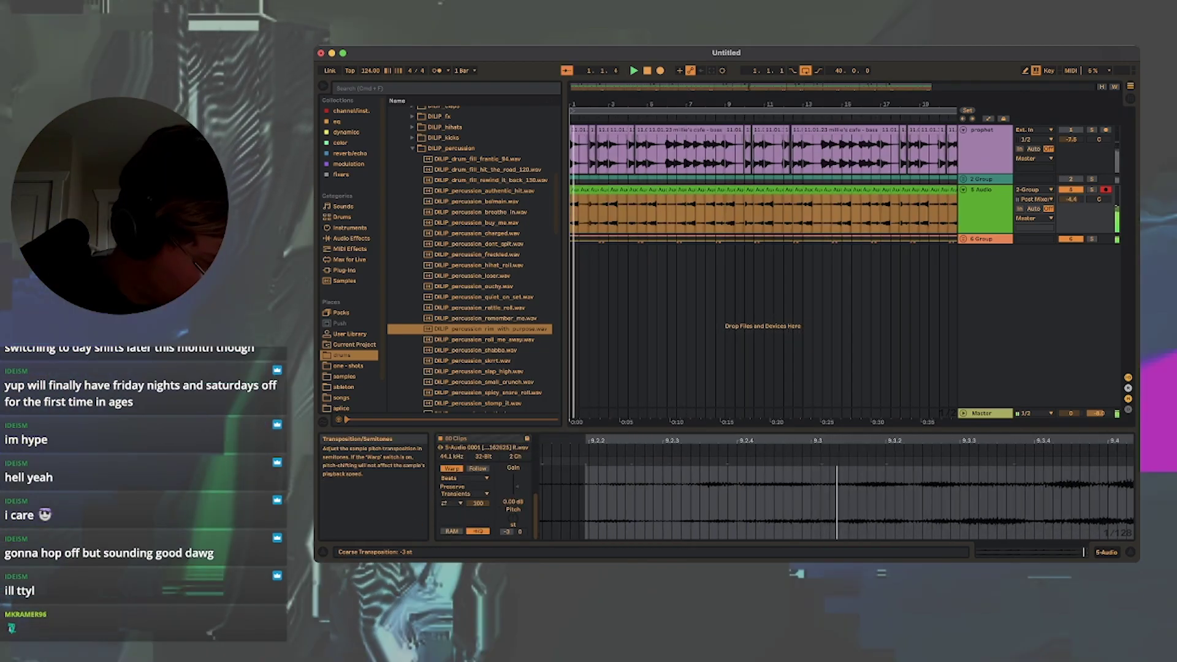
Step: Duplicate the four slices in bars 1 and 2 of the 5 Audio track over bars 3 and 4
left_click(599, 191)
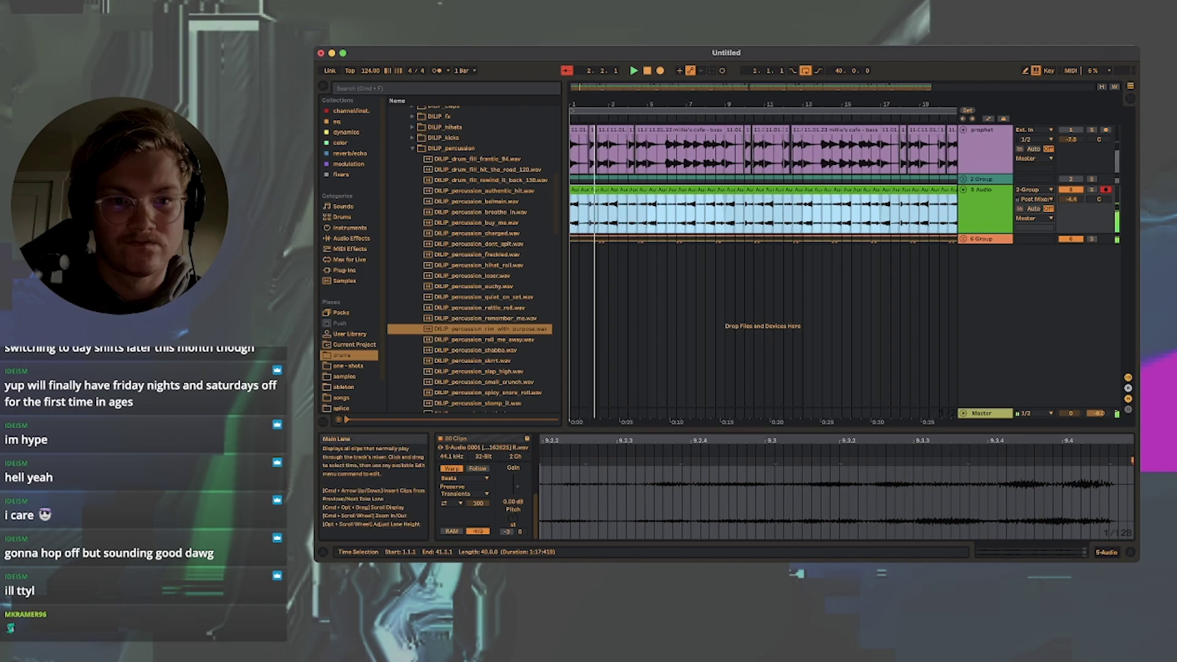
left_click(603, 190)
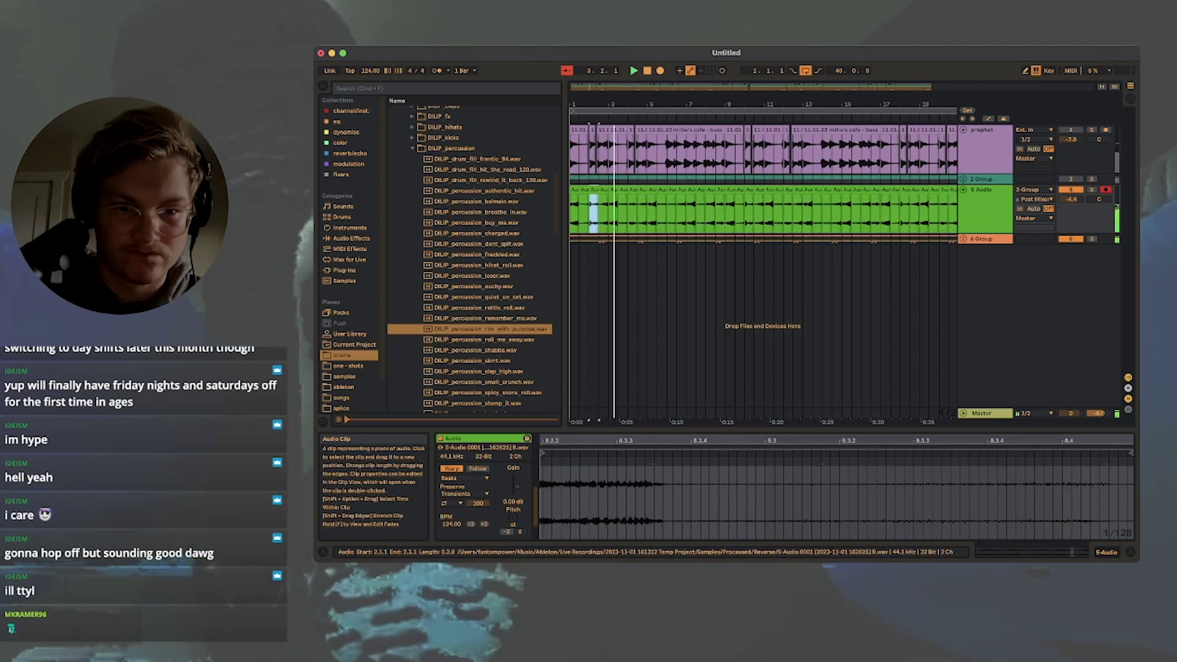
left_click(575, 190, "shift")
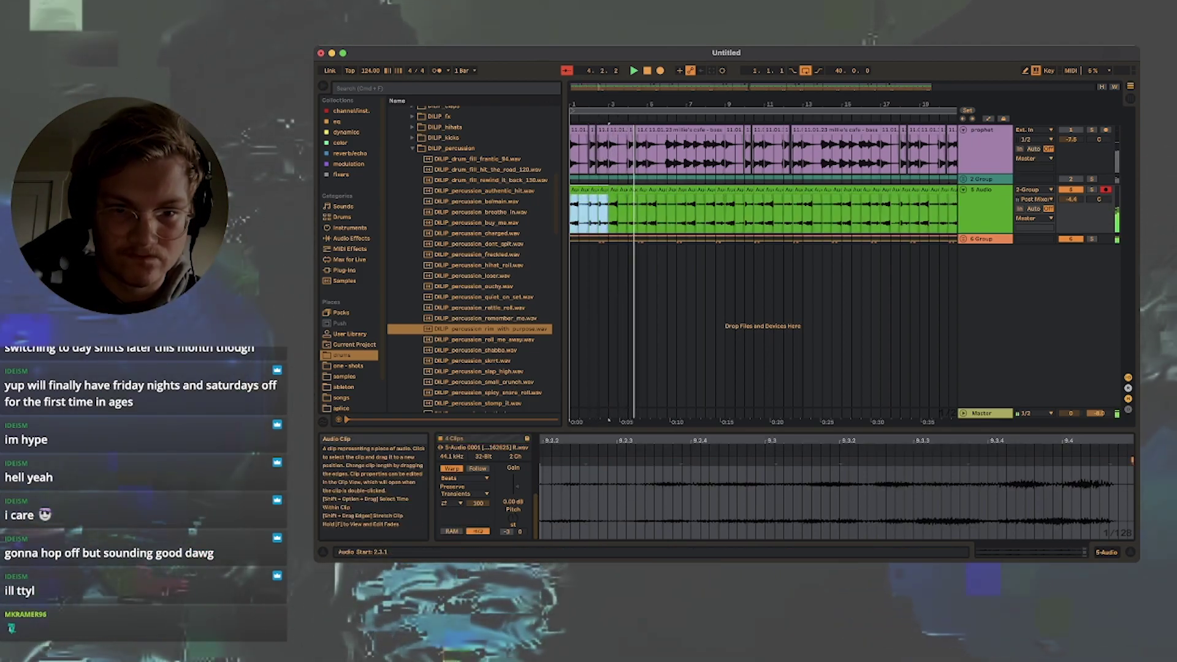
key("super+d")
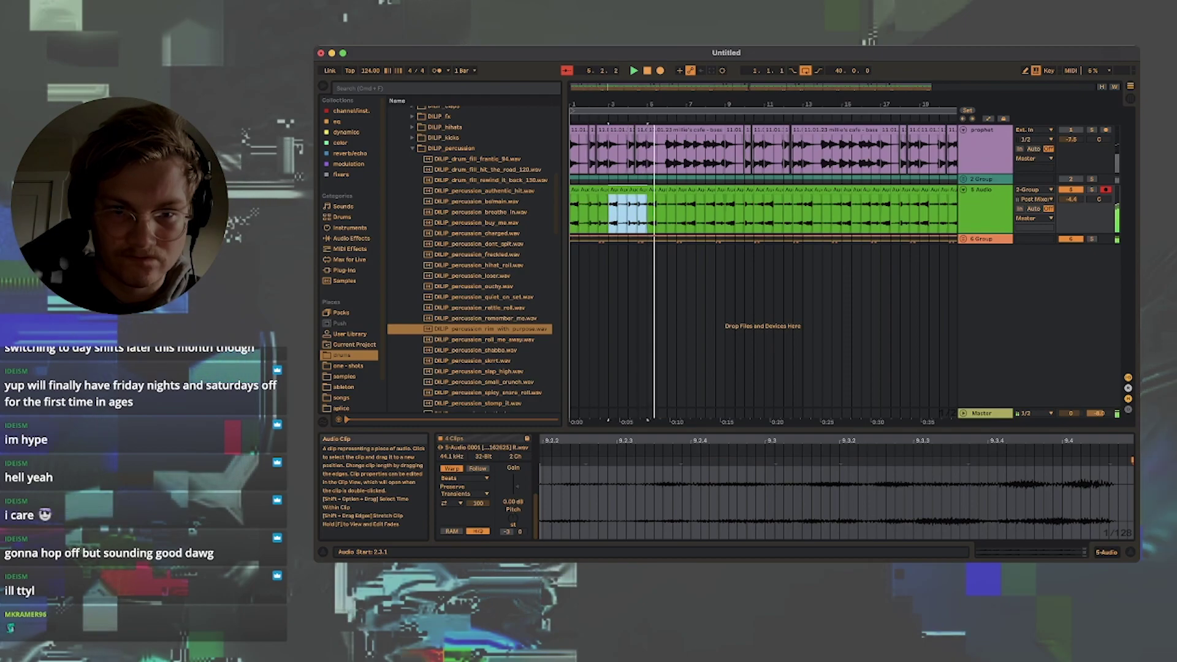
left_click(682, 190)
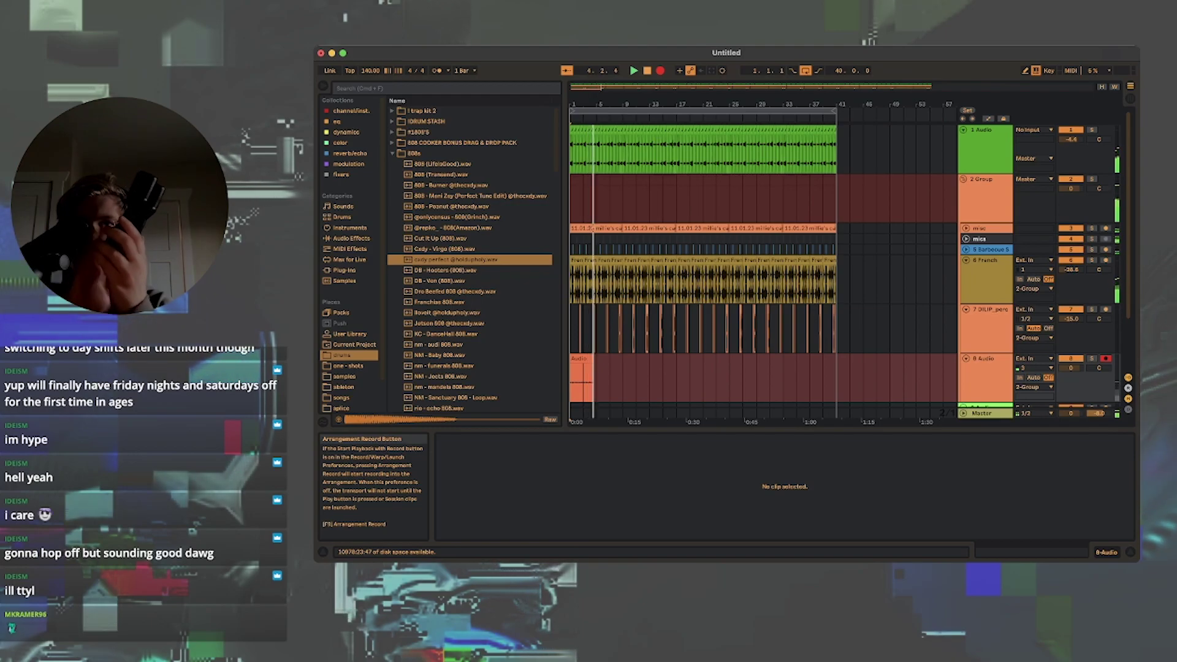
Step: Repeat the four-bar recording on the 8 Audio track through bar 40 and set the track's volume to -7.8 dB
key("space")
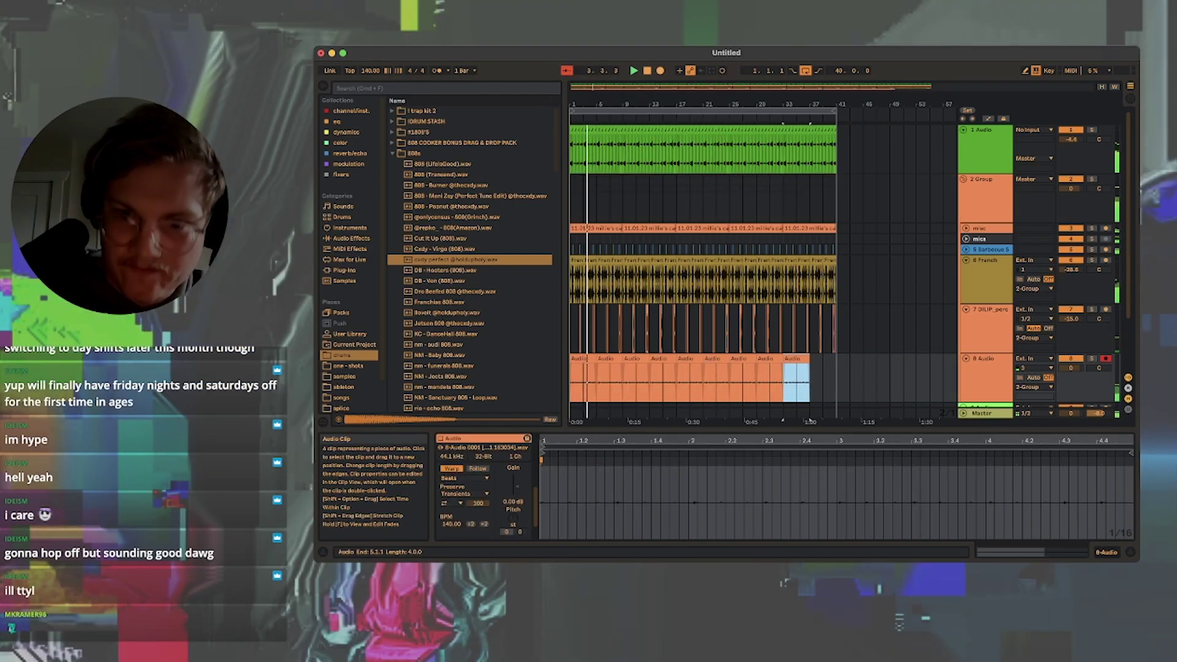
left_click(966, 229)
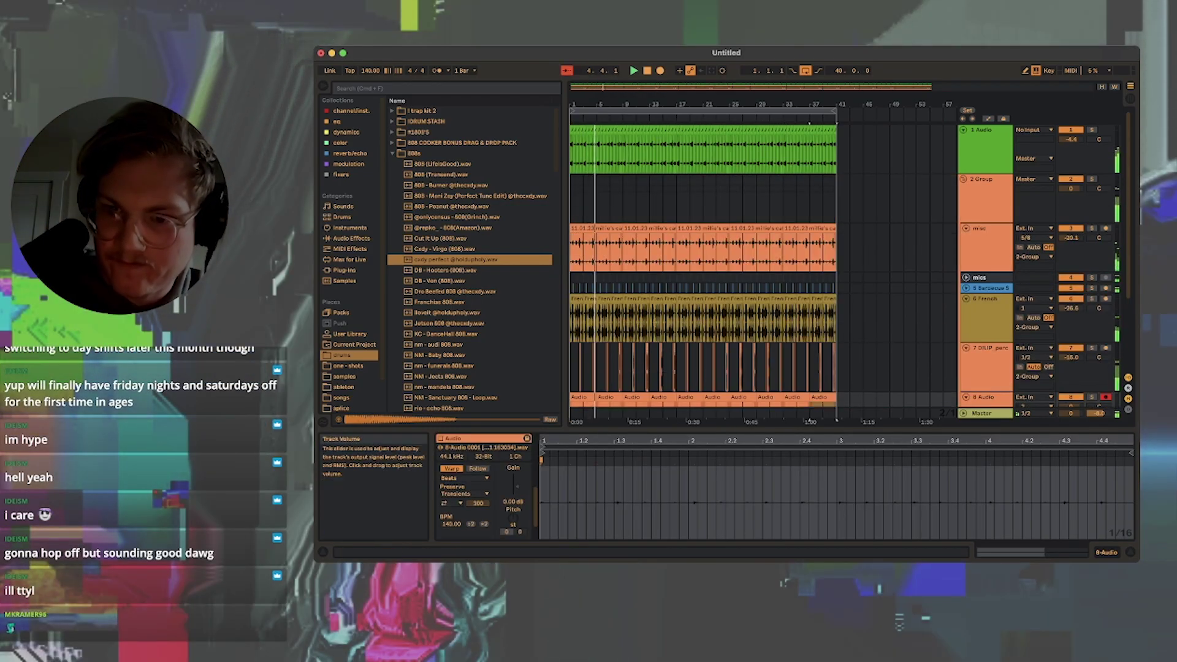
key("super+t")
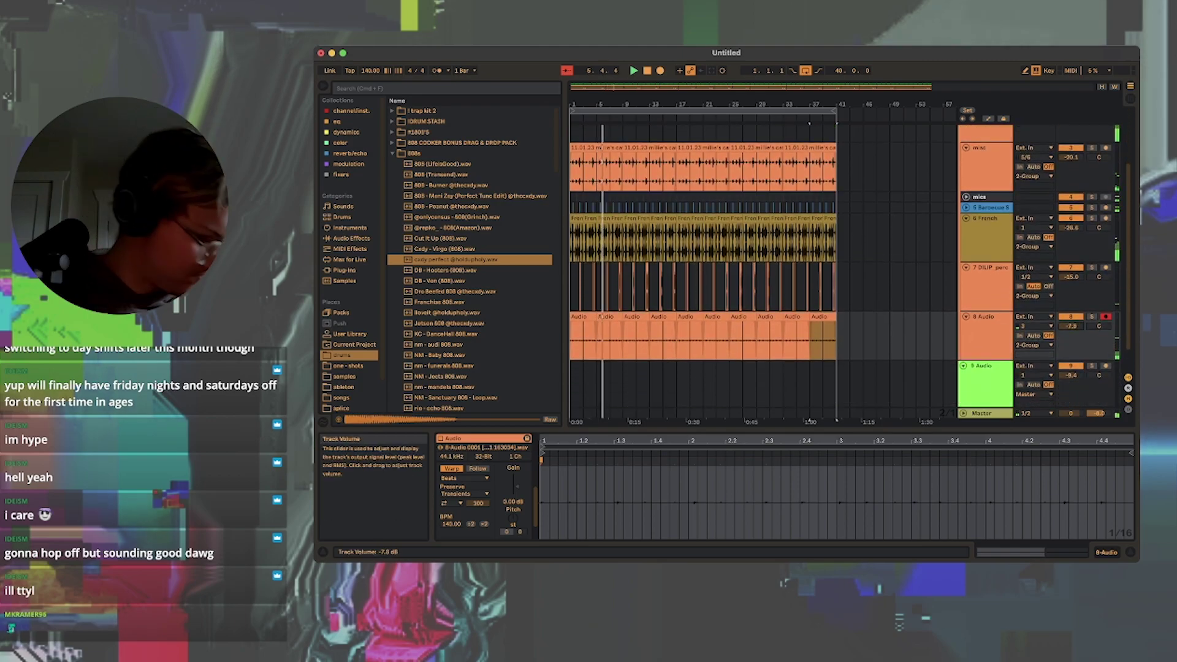
key("Tab")
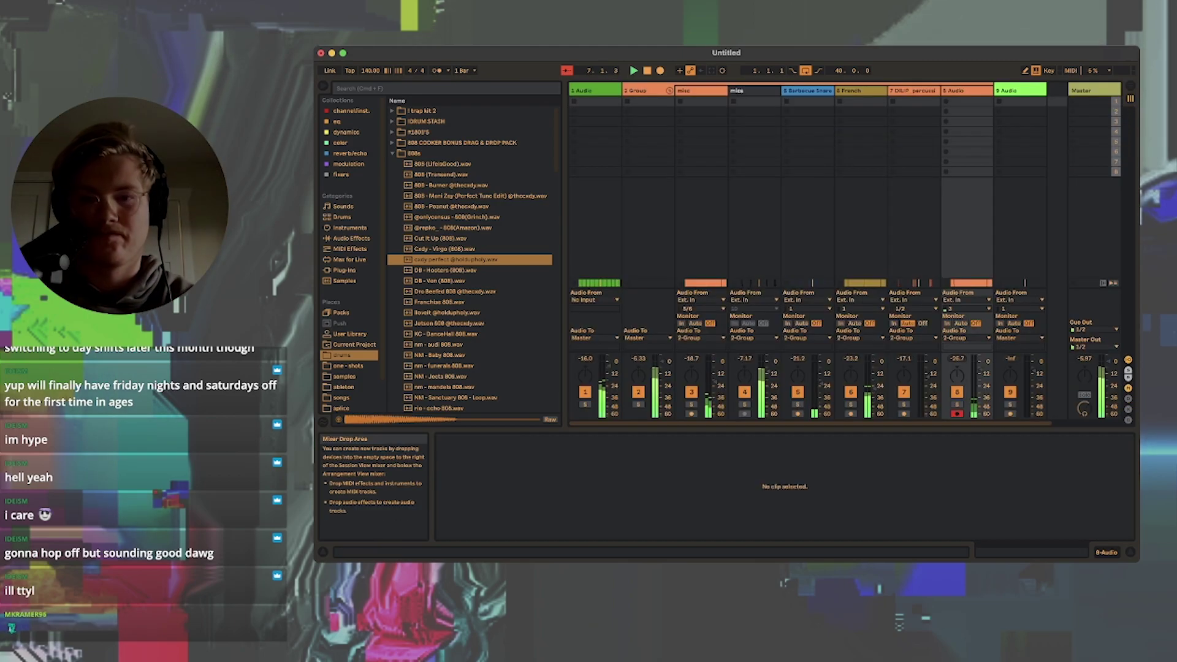
key("Tab")
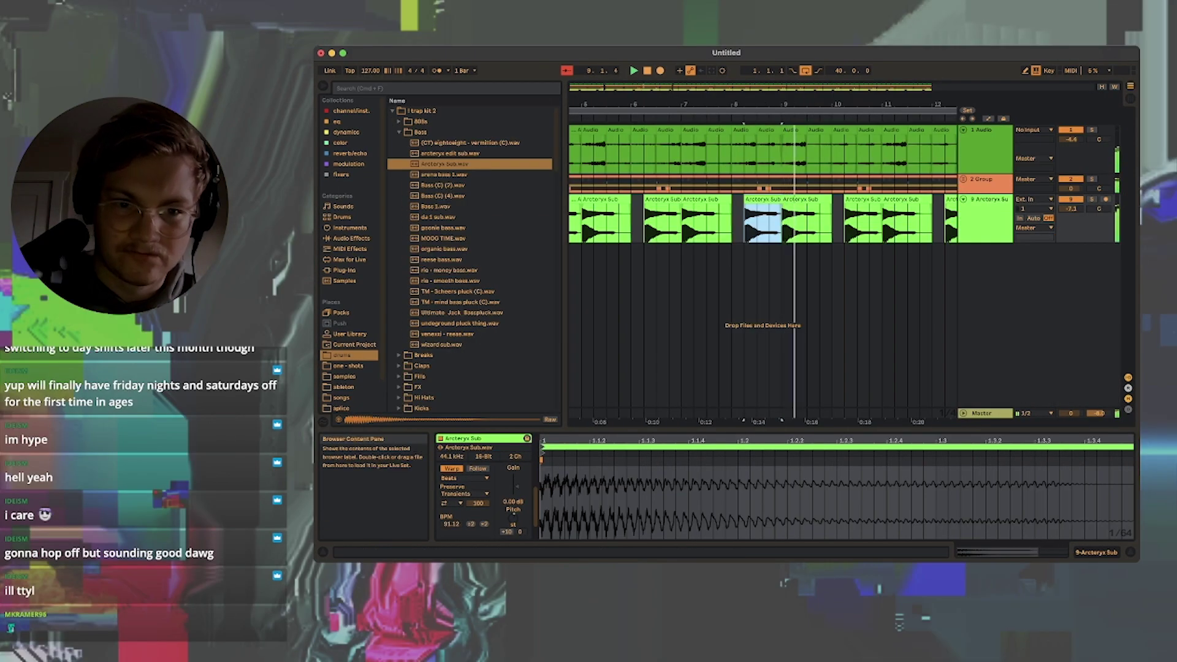
Step: Duplicate the eight-bar Arcteryx Sub bass pattern four times to fill the arrangement through bar 40
scroll(762, 221, "left", 5)
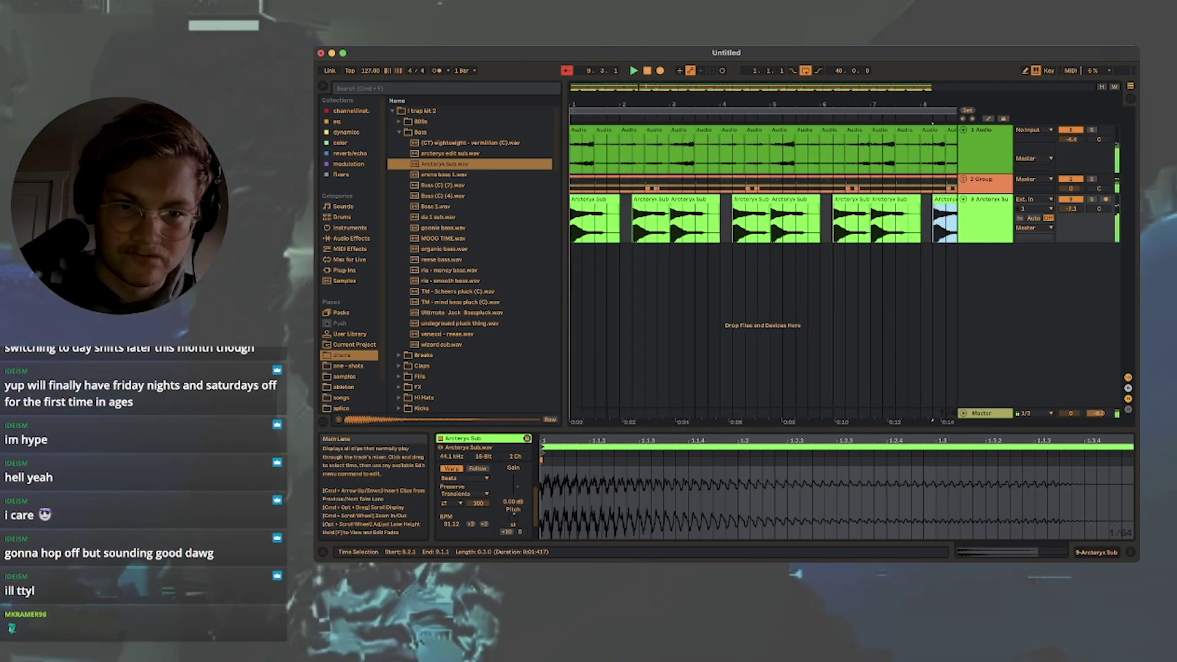
left_click(596, 199, "shift")
key("super+d")
key("super+d")
key("super+d")
key("super+d")
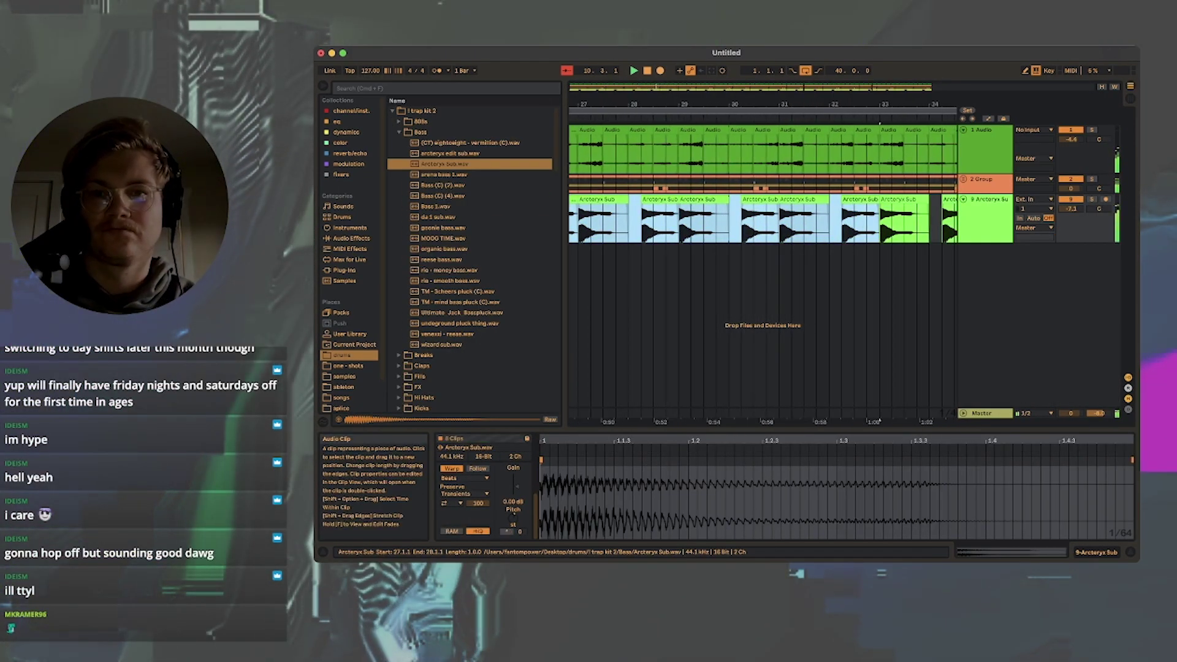
Step: Set the Arcteryx Sub track's volume to -8.1 dB and fold the track
key("Left")
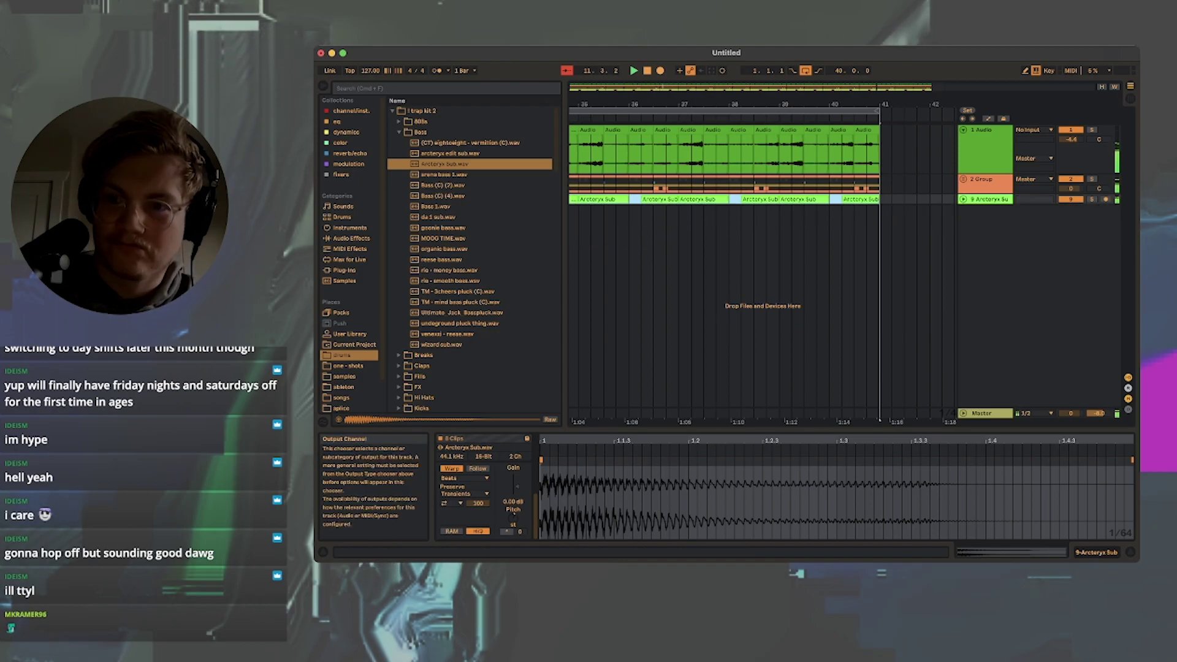
left_click(964, 199)
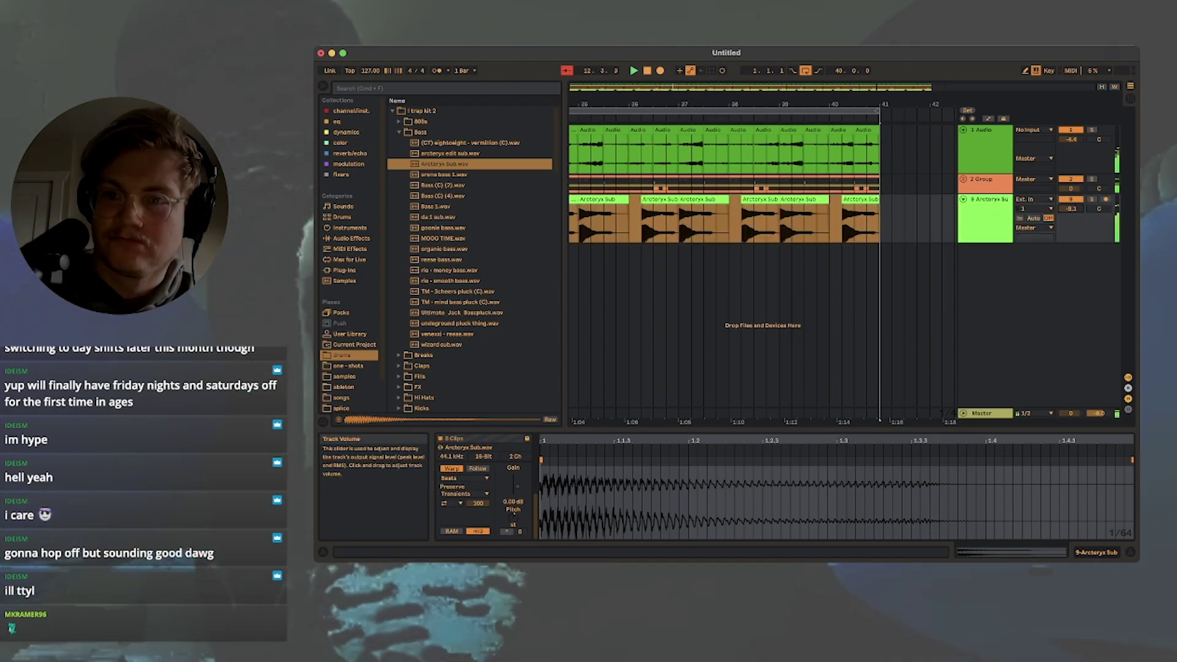
key("Left")
Step: Show the 1 Audio track's device chain, set its volume to 0 dB and browse the audio effects
left_click(986, 150)
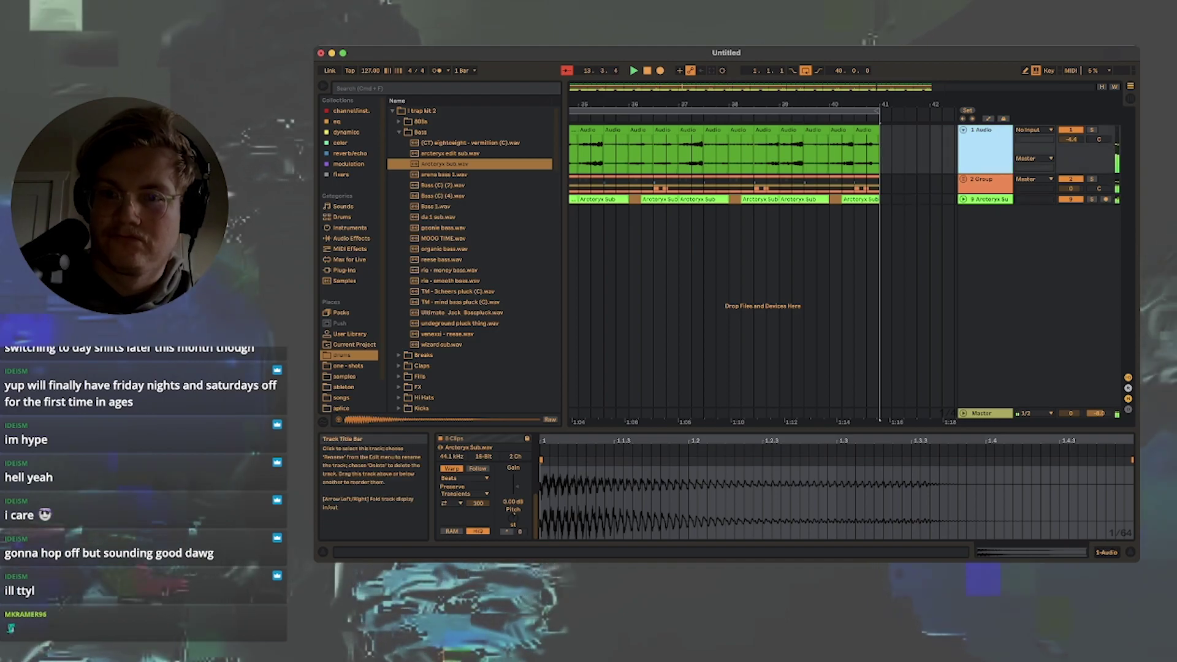
double_click(985, 150)
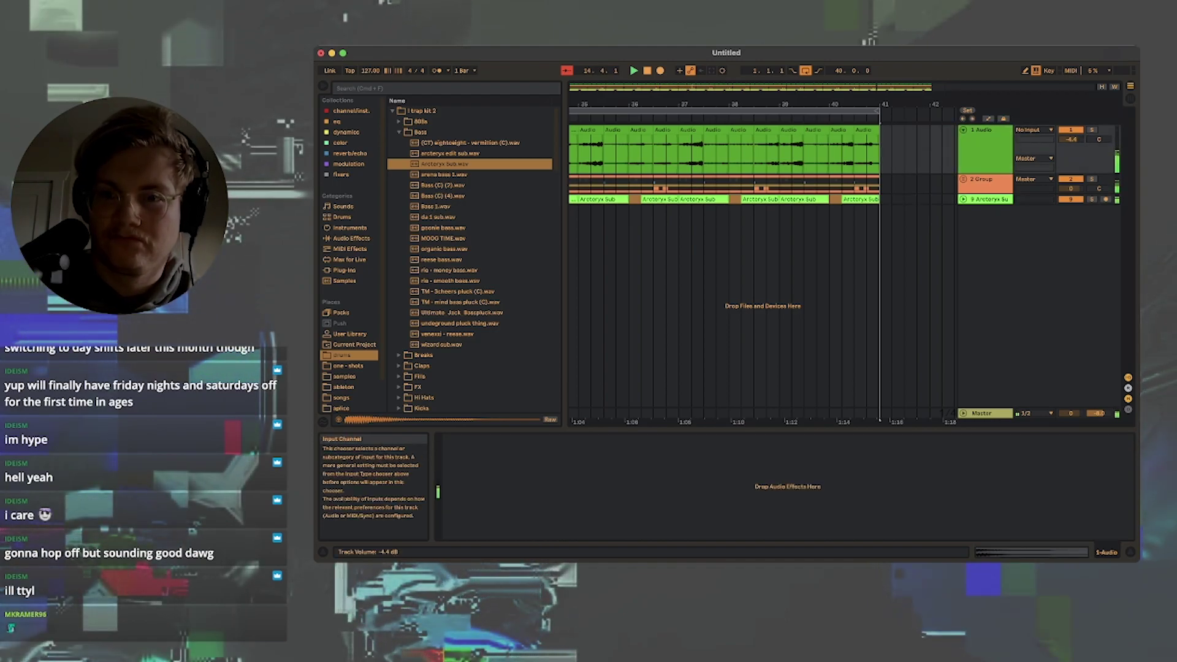
left_click(350, 238)
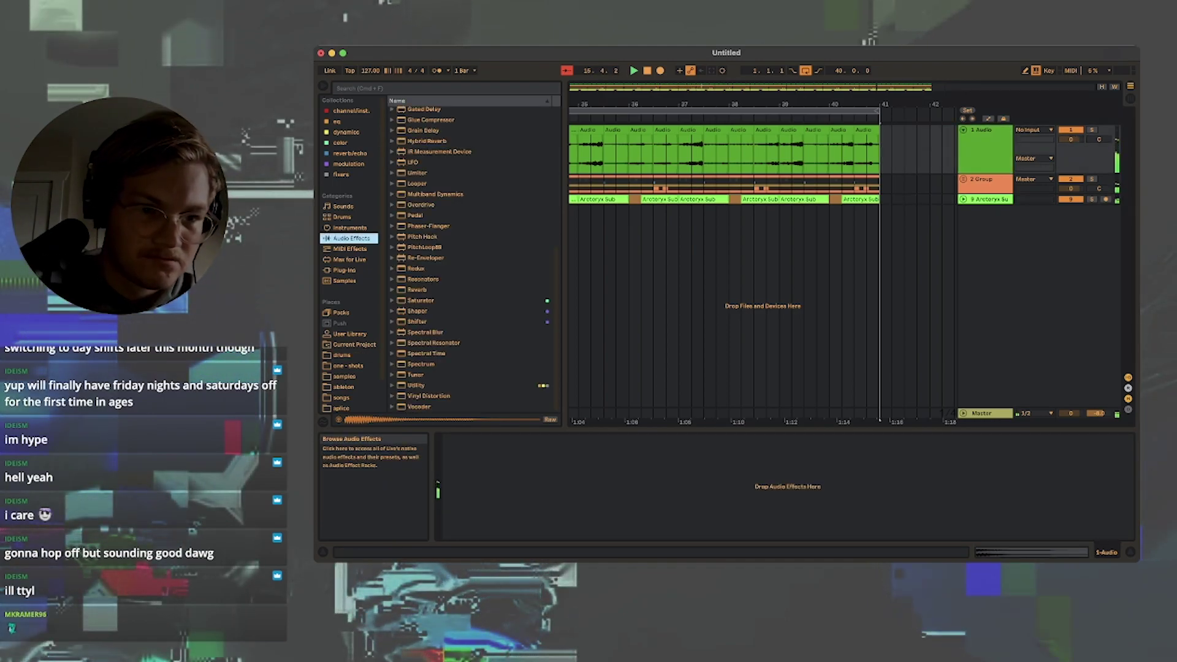
scroll(471, 260, "up", 8)
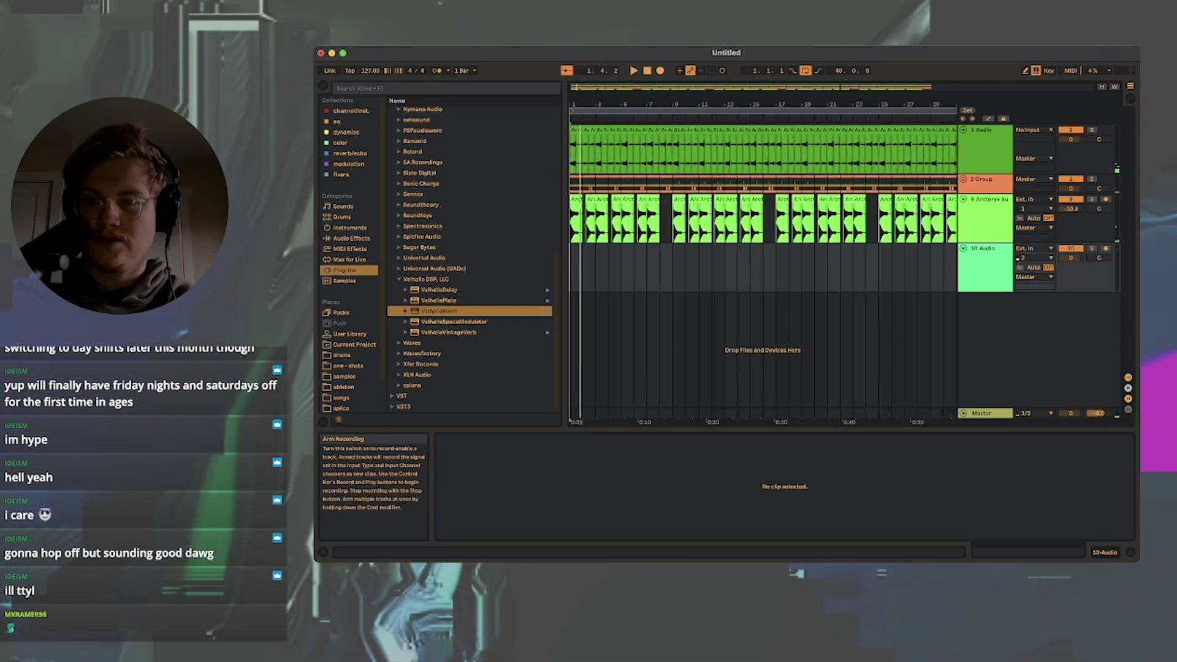
Step: Record layered takes from the external input onto separate audio tracks 10 to 13 over the opening eight bars
left_click(660, 70)
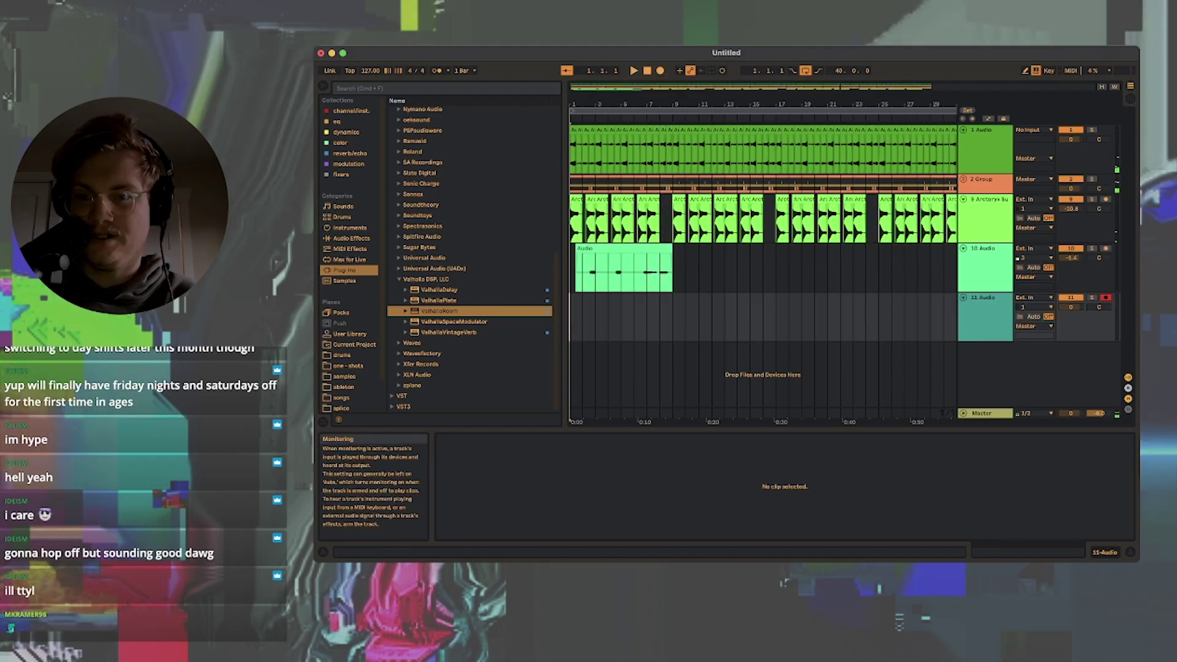
left_click_drag(833, 104, 623, 144)
left_click(571, 318)
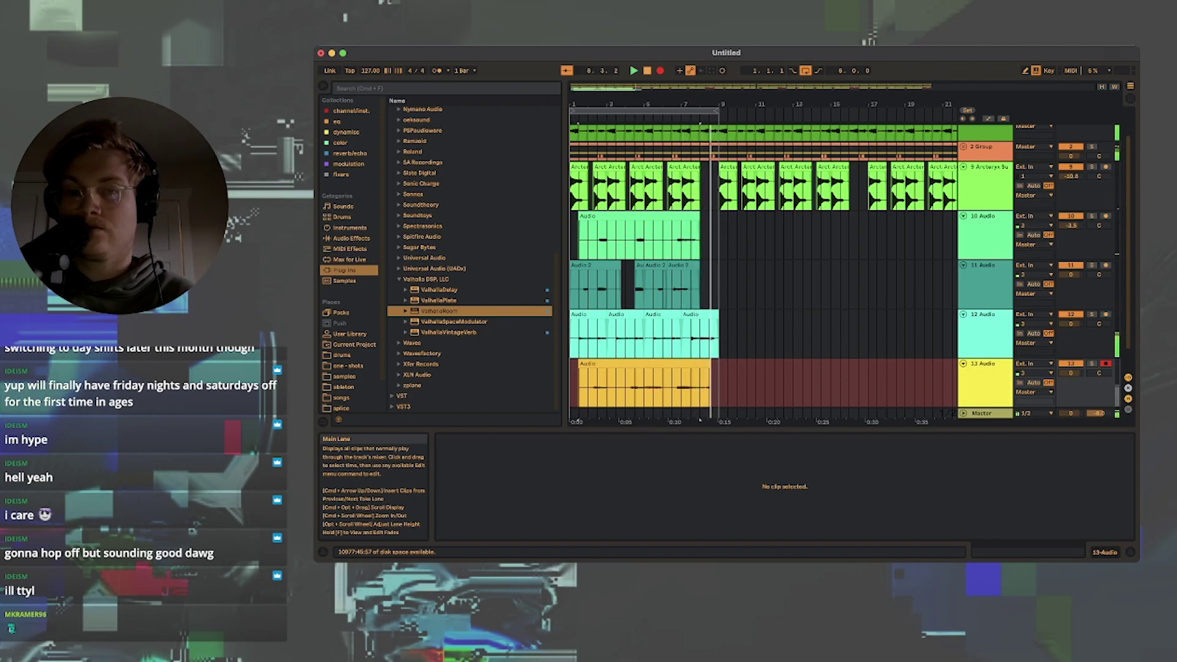
left_click(660, 70)
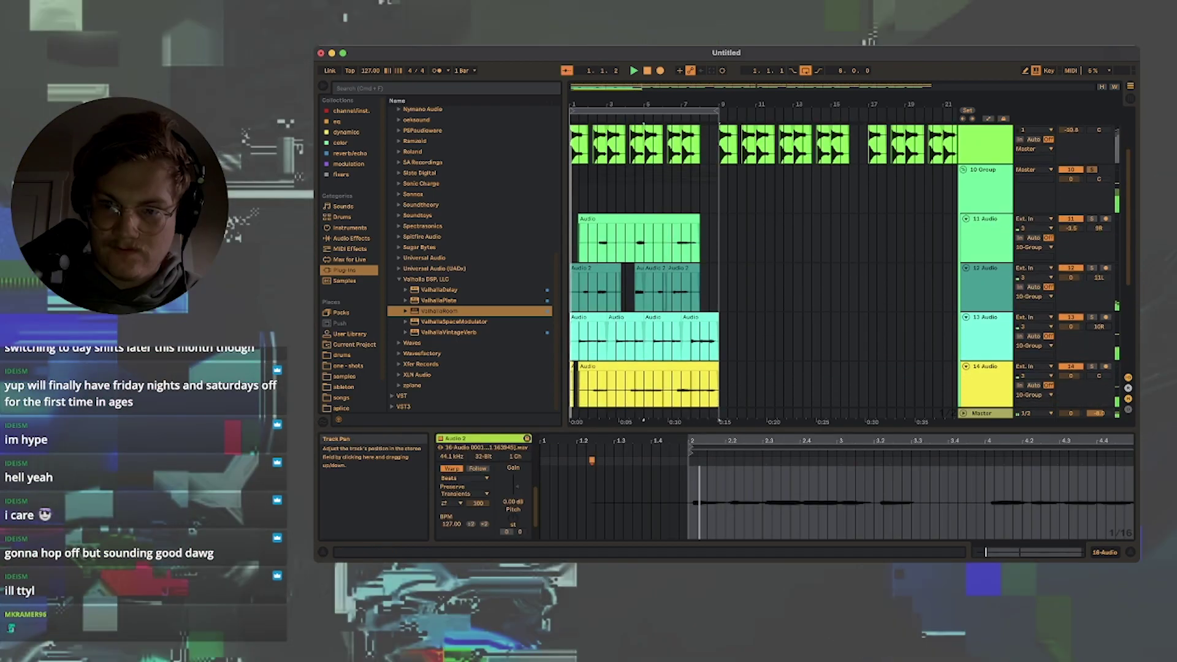
Step: Pan the 15 Audio track to 21L and set the 16 Audio track's volume to -5.9 dB
scroll(1099, 338, "down", 2)
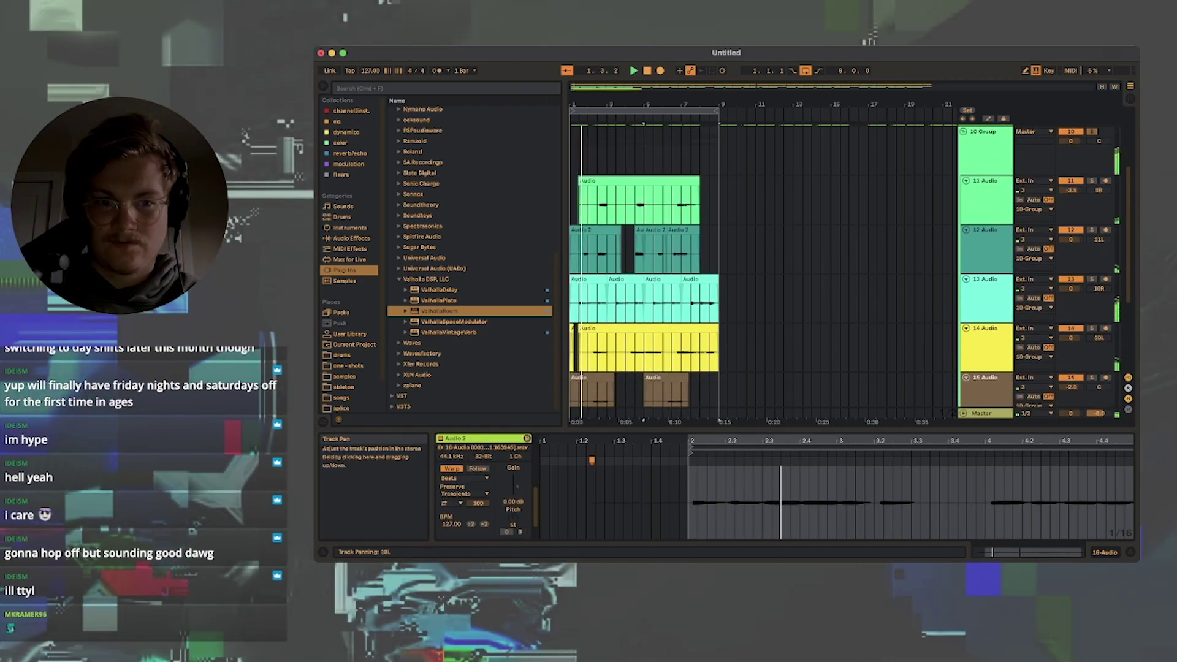
scroll(1099, 338, "down", 2)
left_click_drag(1099, 340, 1099, 353)
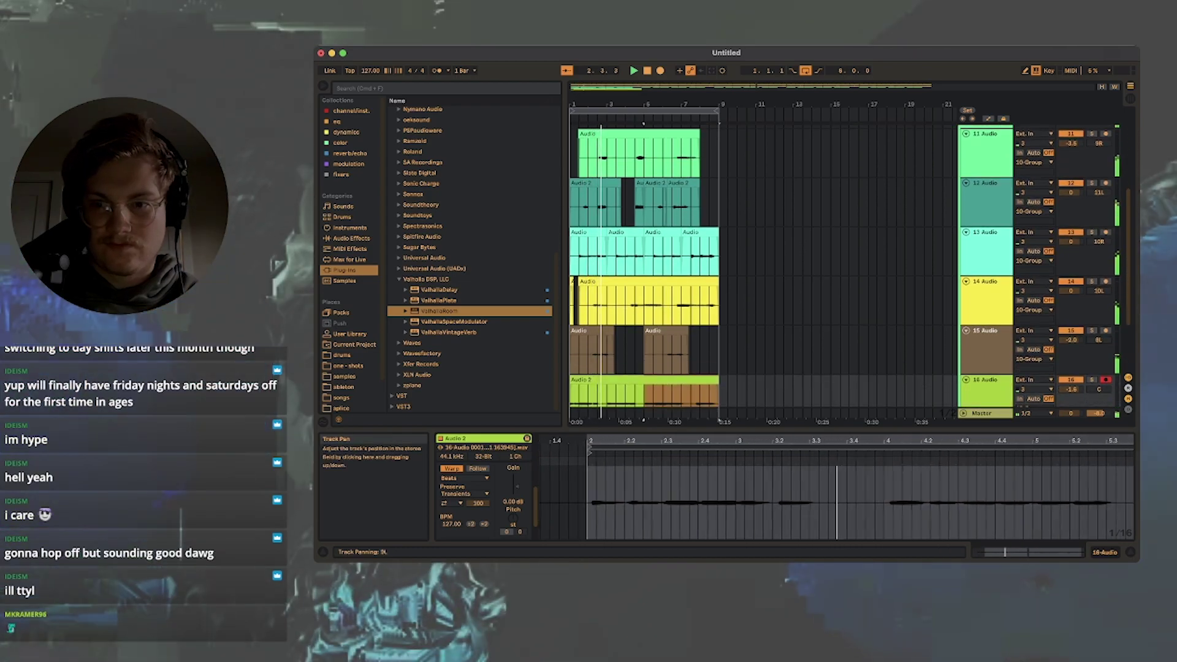
key("super+t")
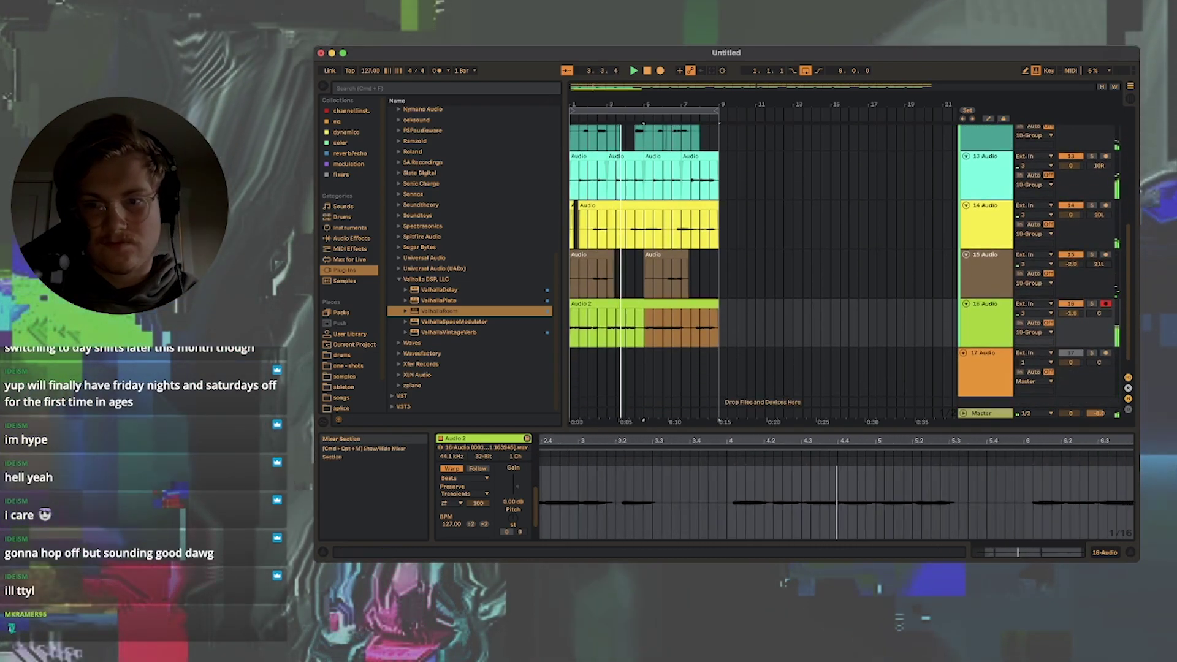
left_click_drag(1071, 313, 1071, 325)
Step: Reset the 13 Audio track's panning to center and move the 16 Audio track directly below it
scroll(1071, 325, "up", 1)
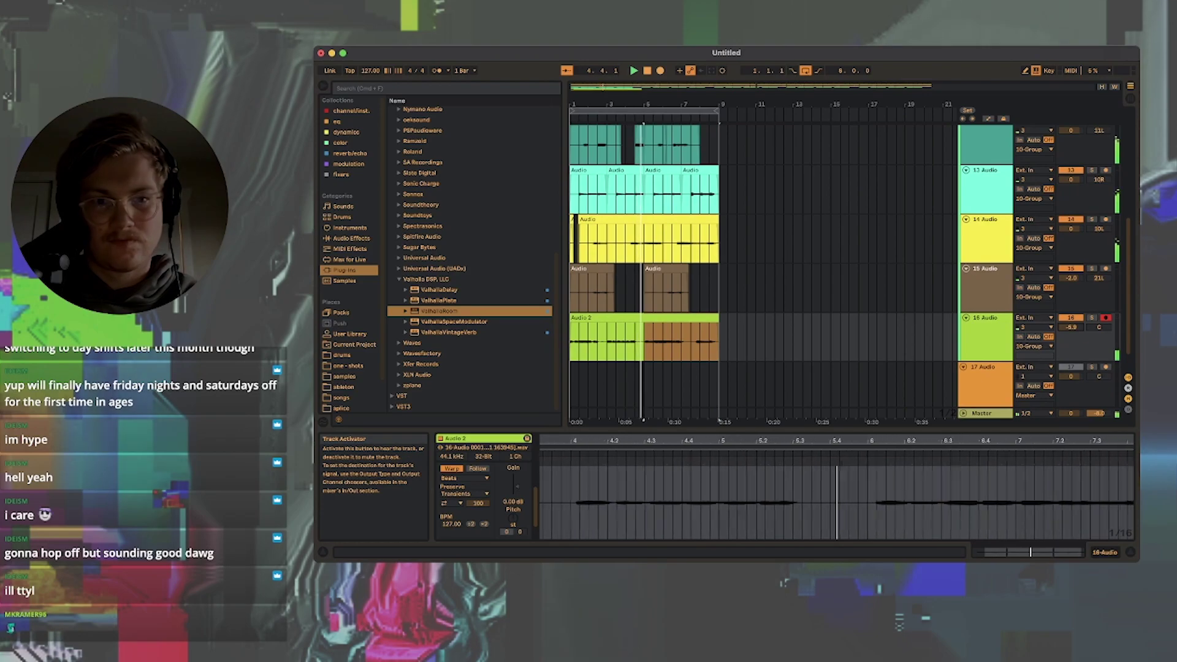
scroll(1071, 219, "up", 1)
double_click(1099, 187)
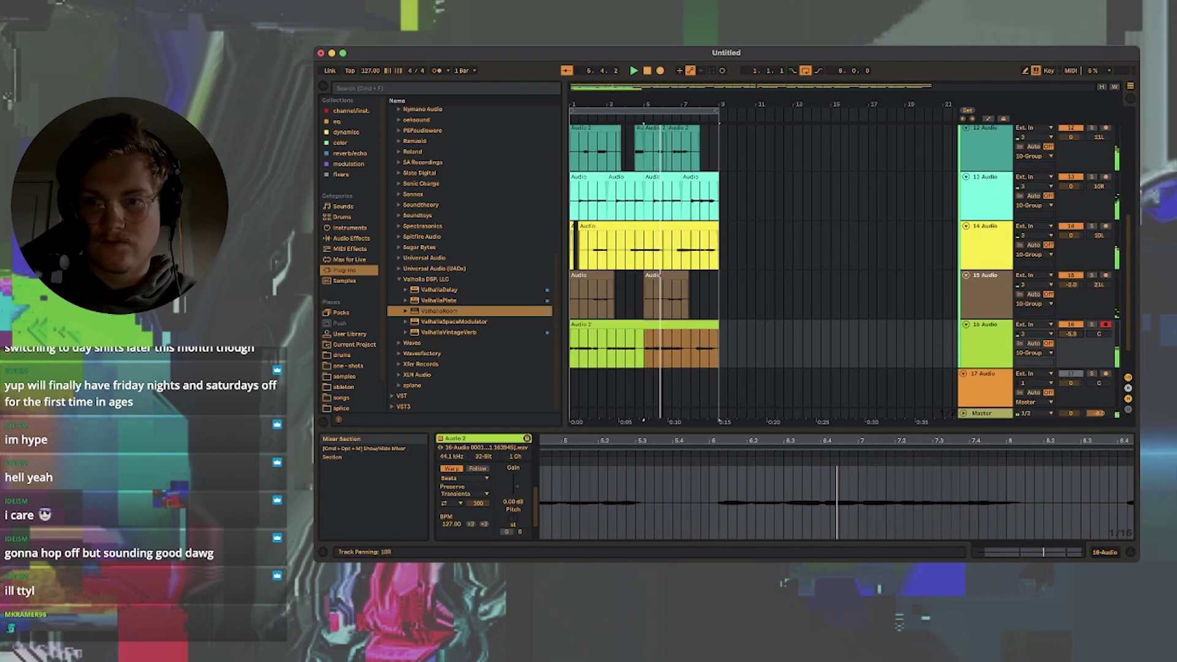
left_click_drag(985, 334, 986, 236)
Step: Add an audio track at the end of the 10 Group, arm it and record a take from bar 1
left_click(985, 337)
key("super+t")
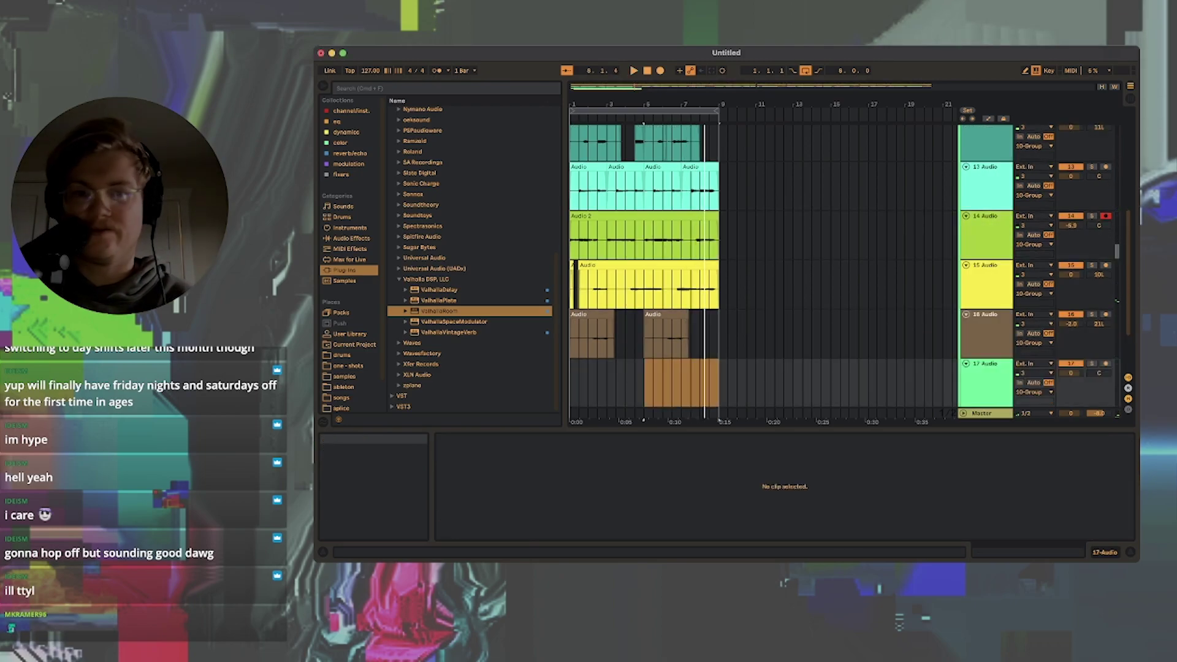
left_click(571, 383)
left_click(1105, 364)
key("F9")
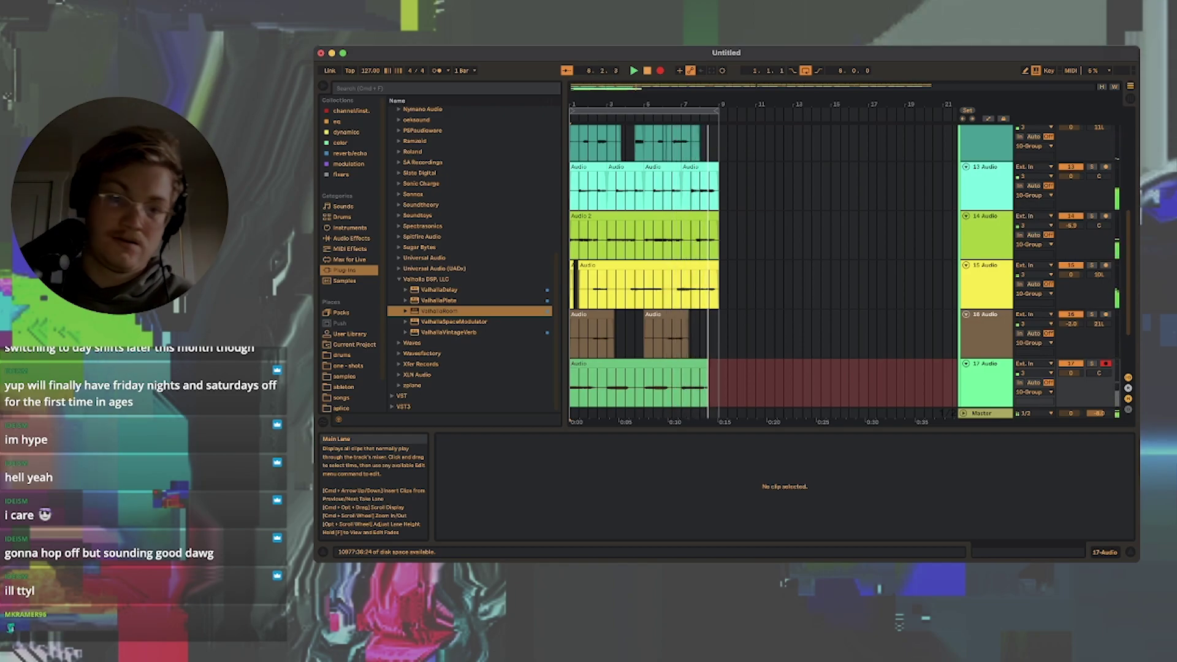
key("space")
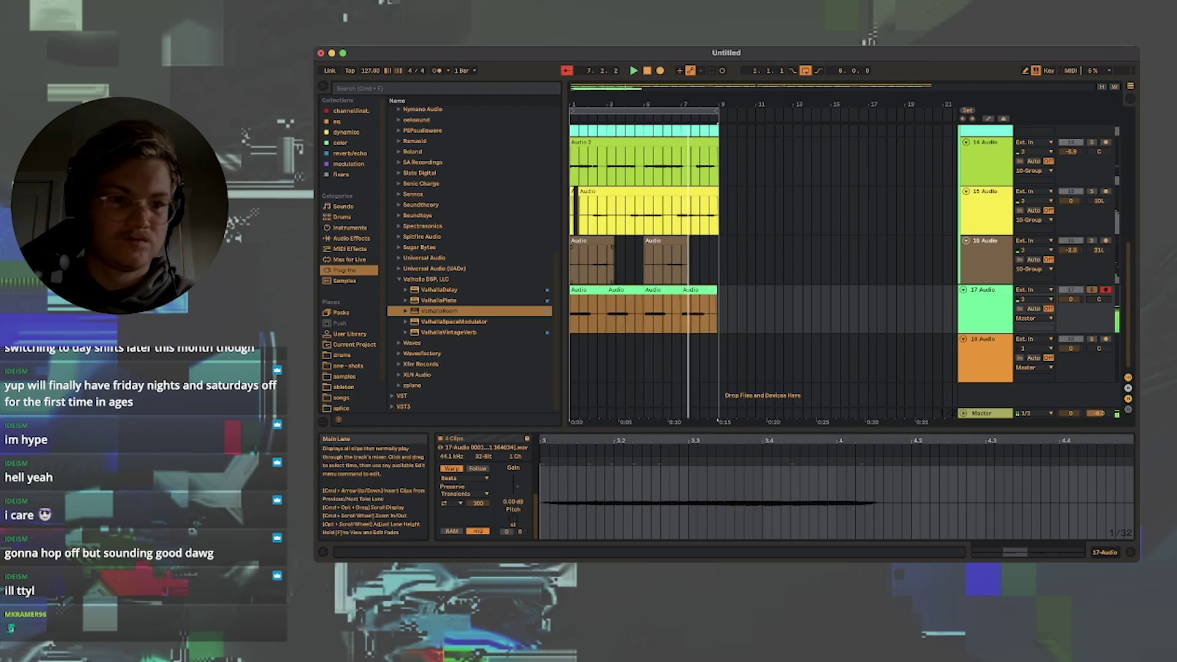
Step: Load a FabFilter plug-in onto the 17 Audio track
scroll(472, 257, "up", 15)
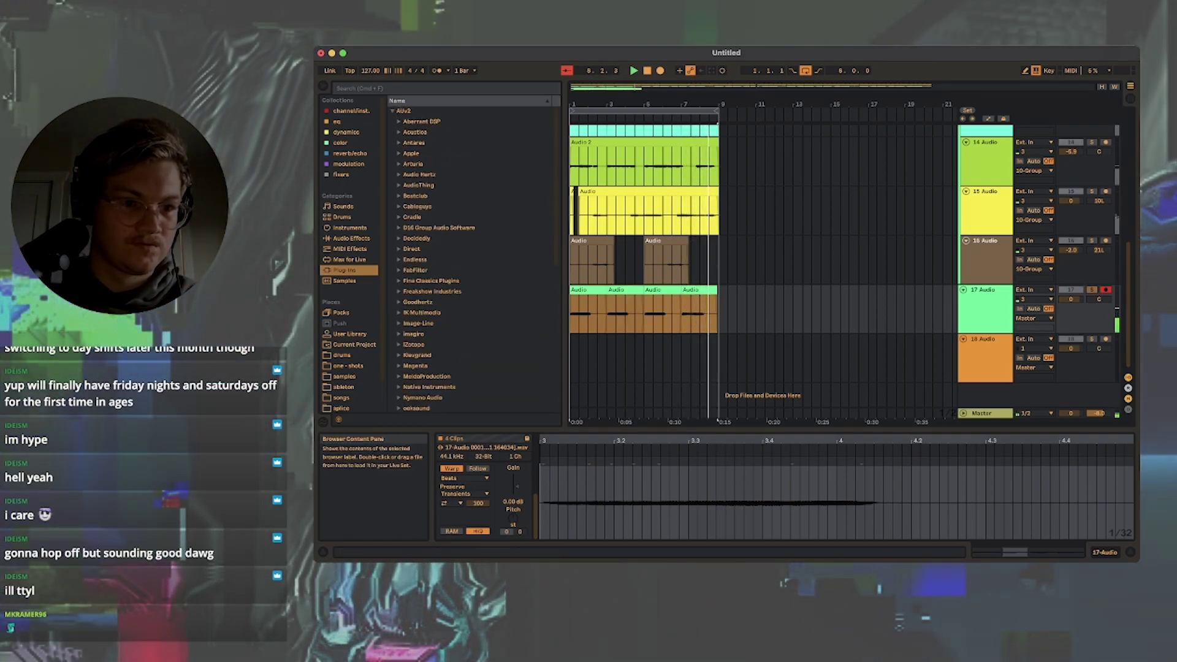
left_click(399, 270)
double_click(433, 376)
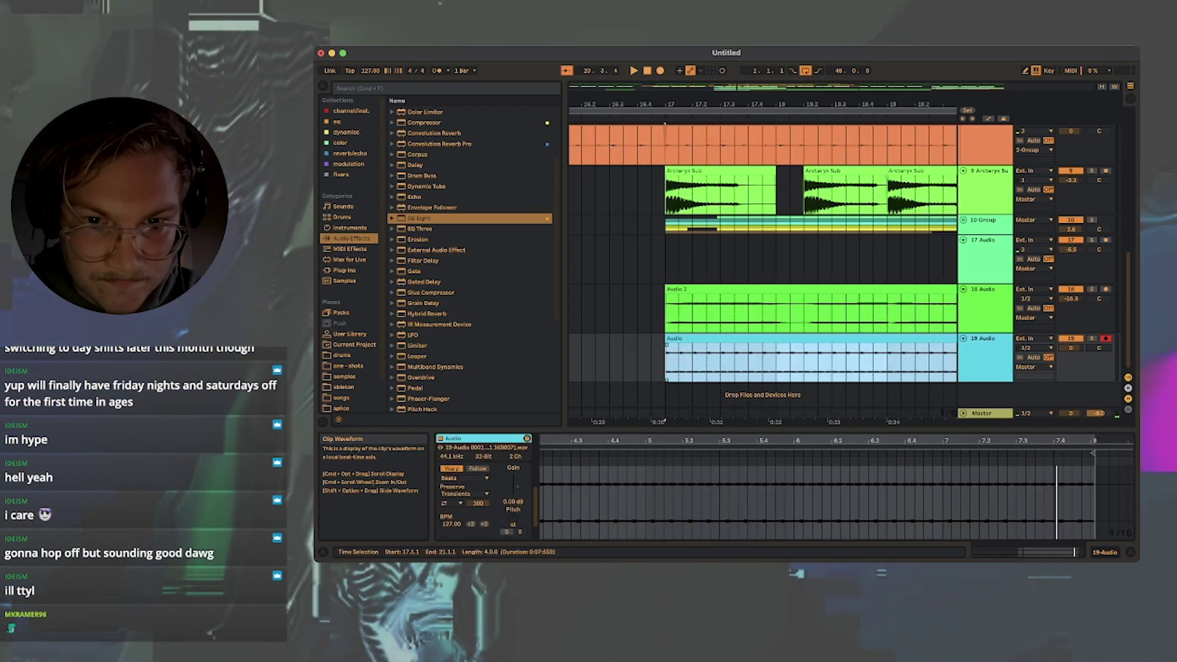
Step: Transpose the four-bar Audio clip on the 19 Audio track down a few semitones while auditioning it from bar 17
key("space")
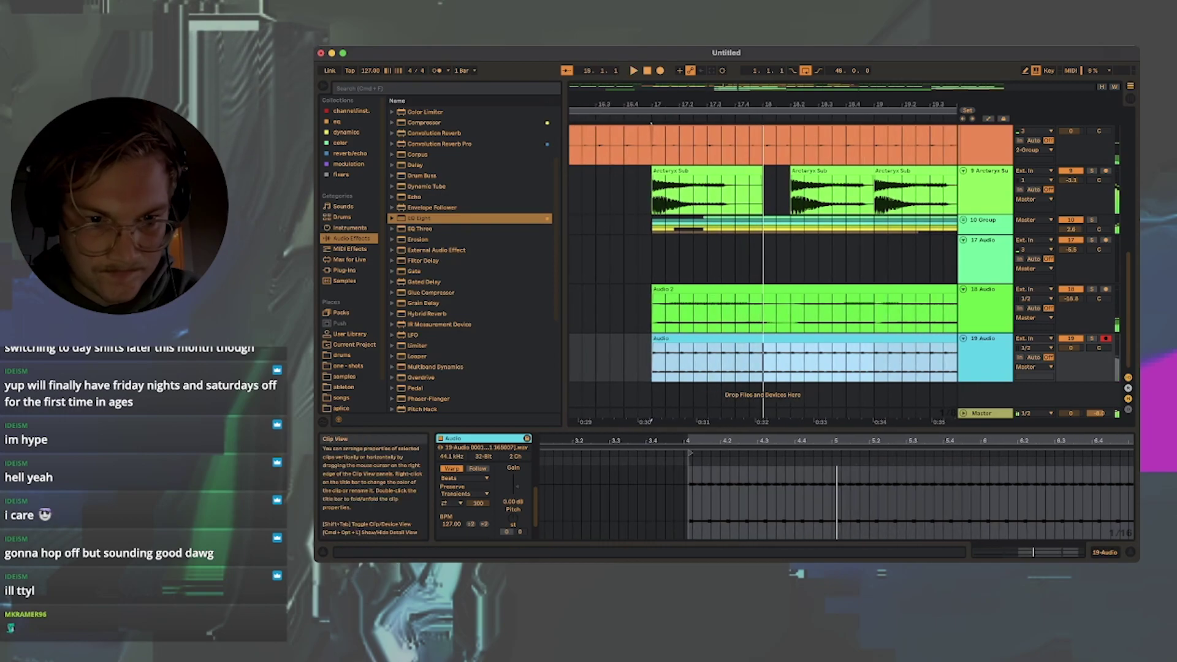
key("space")
left_click_drag(506, 532, 507, 547)
key("space")
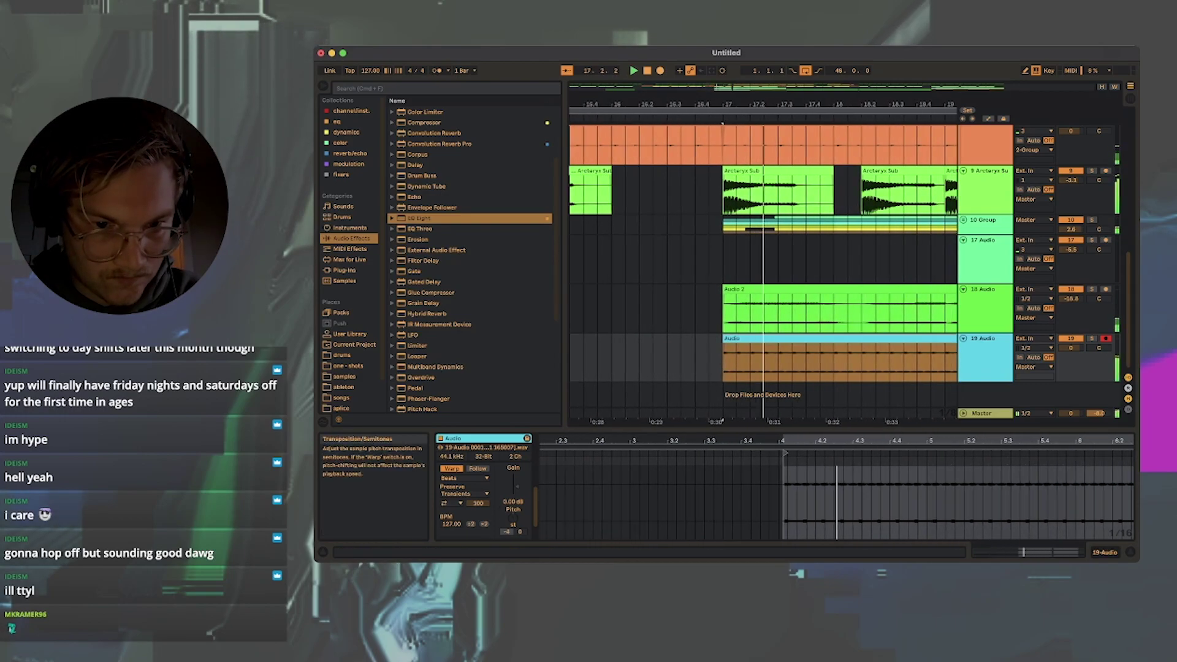
key("space")
key("space")
Step: Set the 19 Audio clip's gain to -1.42 dB and, after trying Complex, return its warp mode to Beats
left_click(465, 479)
left_click(465, 522)
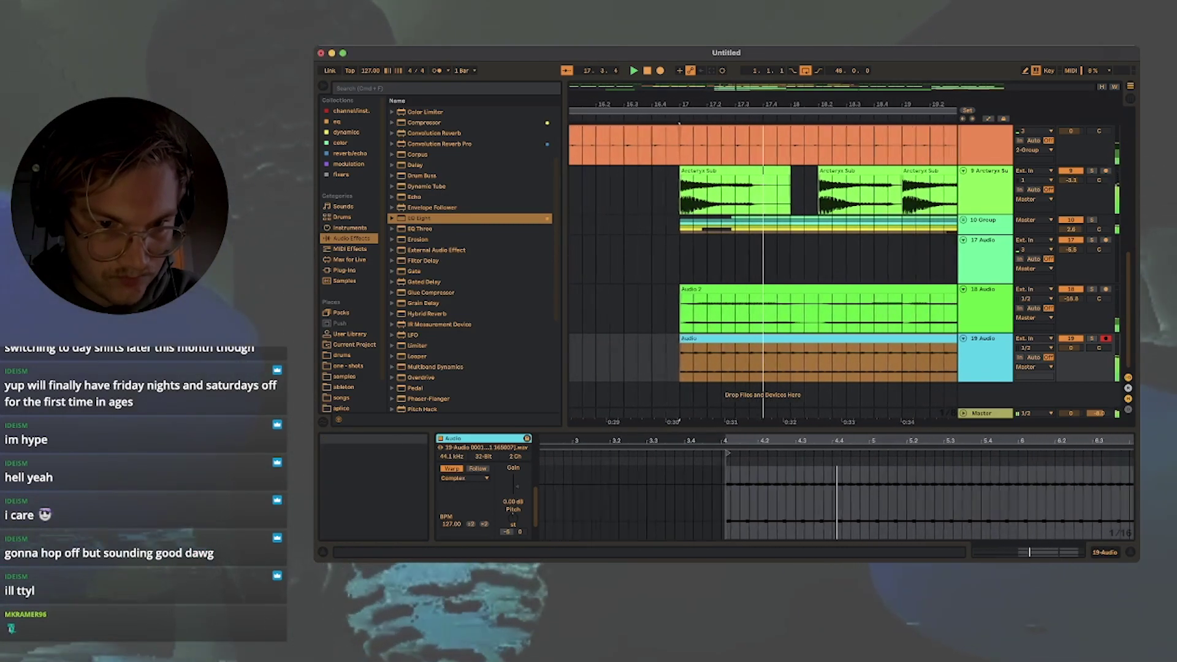
left_click_drag(514, 486, 514, 489)
left_click(465, 479)
left_click(461, 490)
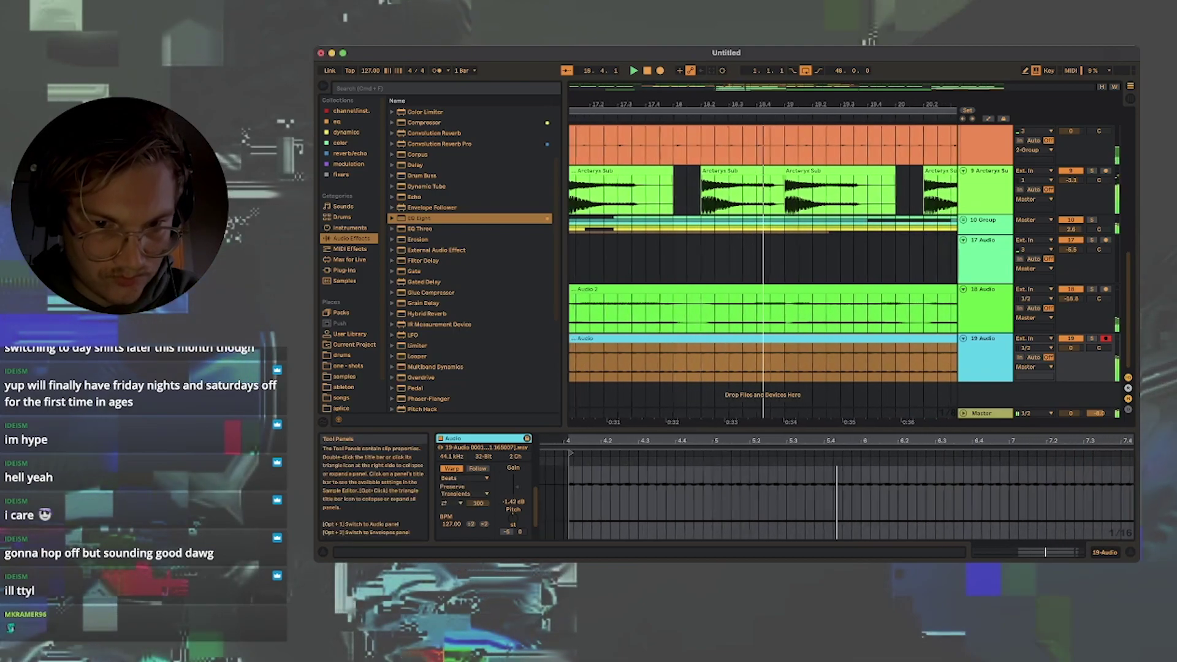
Step: Turn off the 19 Audio clip's transient looping, set its transient envelope to 38 and play it back from bar 17
left_click(453, 504)
left_click(453, 515)
left_click_drag(478, 503, 479, 528)
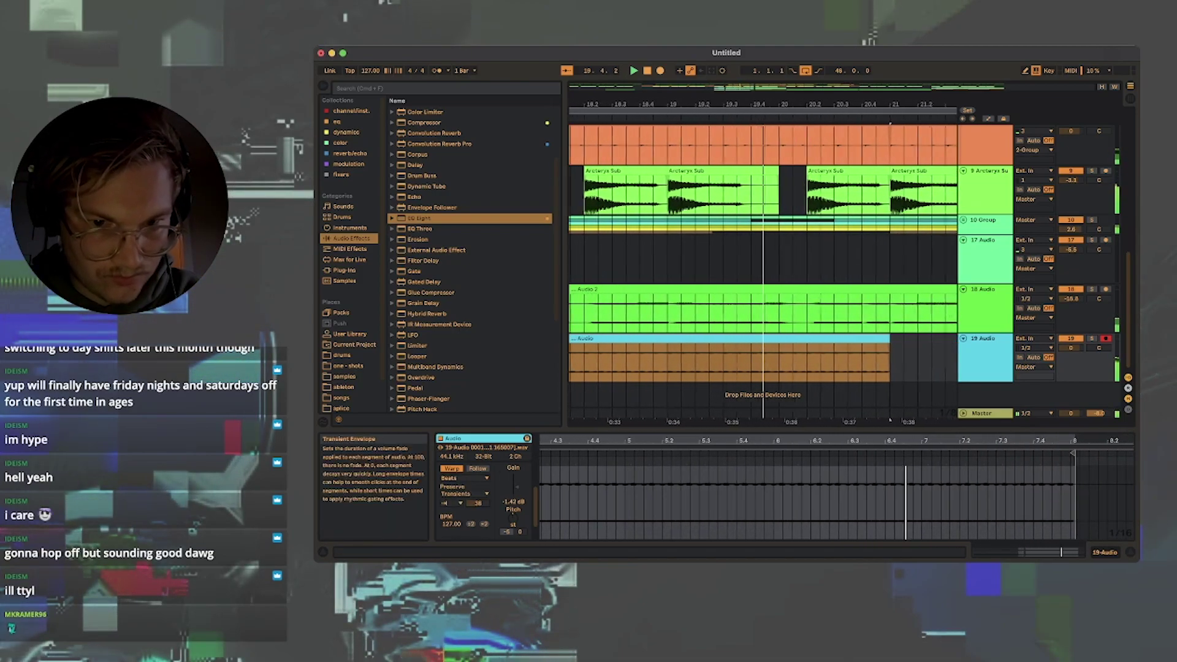
left_click(722, 339)
scroll(722, 338, "down", 5)
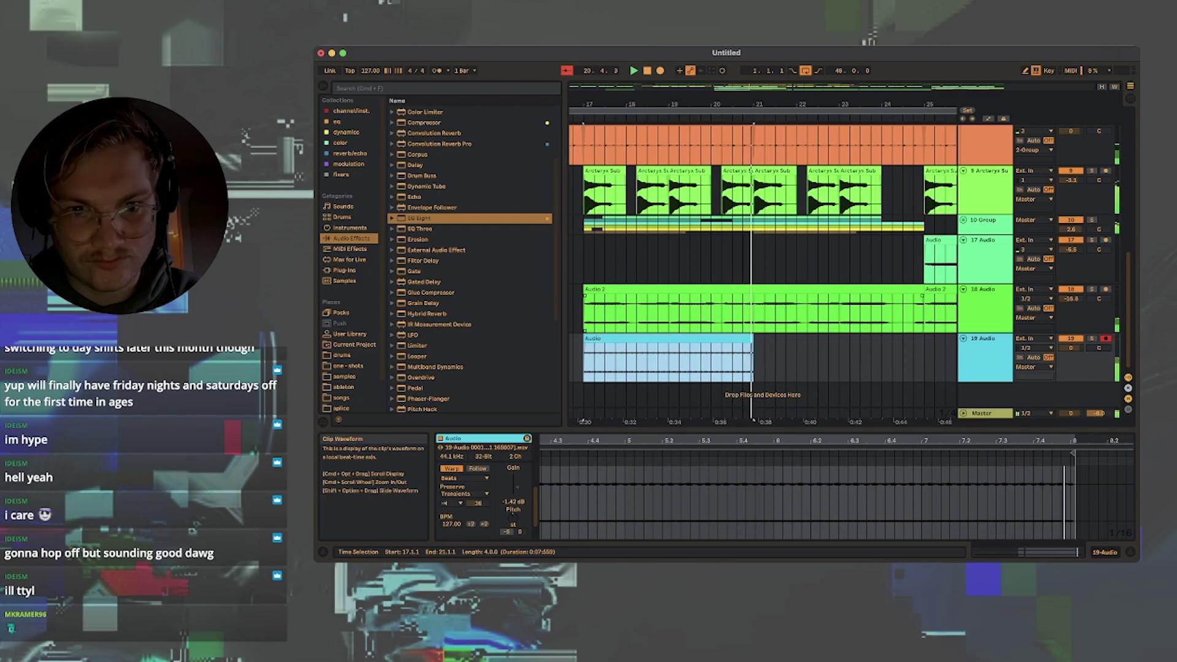
key("space")
key("space")
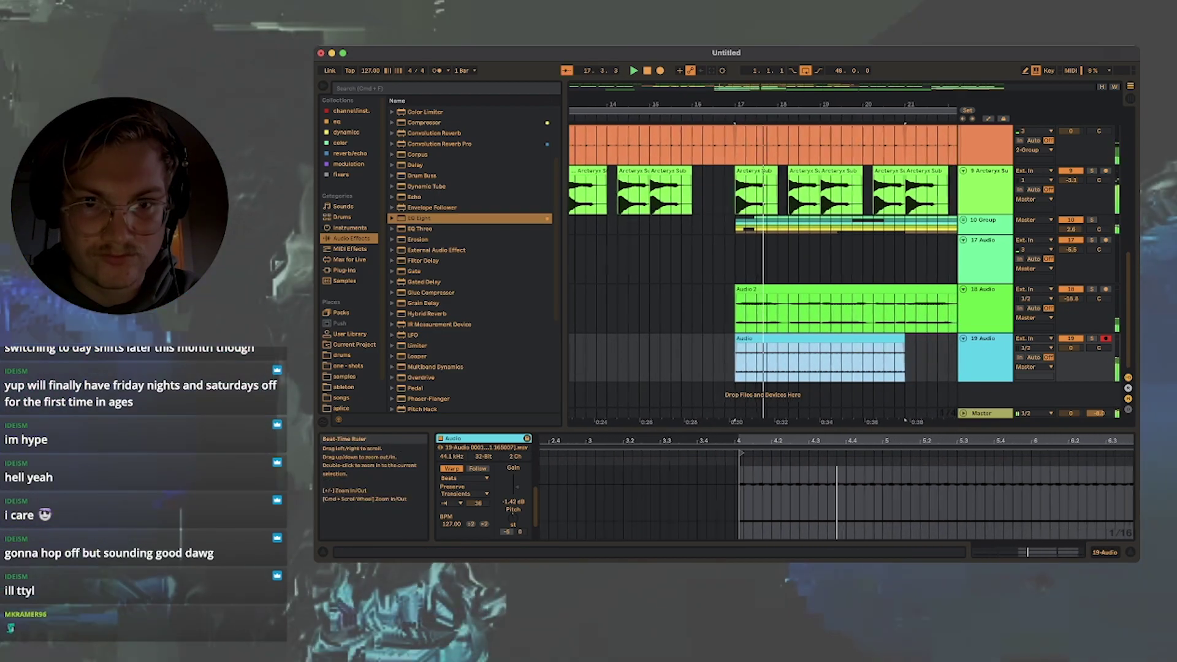
Step: Duplicate the four-bar Audio clip on the 19 Audio track directly after itself
left_click_drag(730, 105, 730, 153)
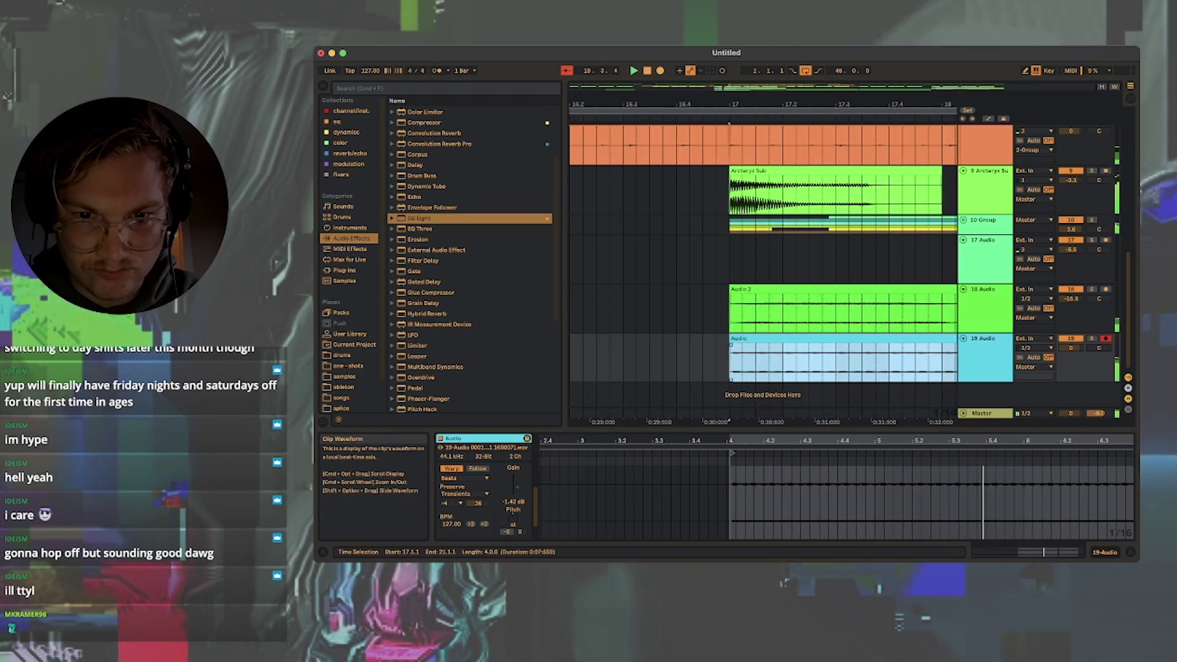
left_click_drag(730, 91, 730, 43)
left_click(797, 362)
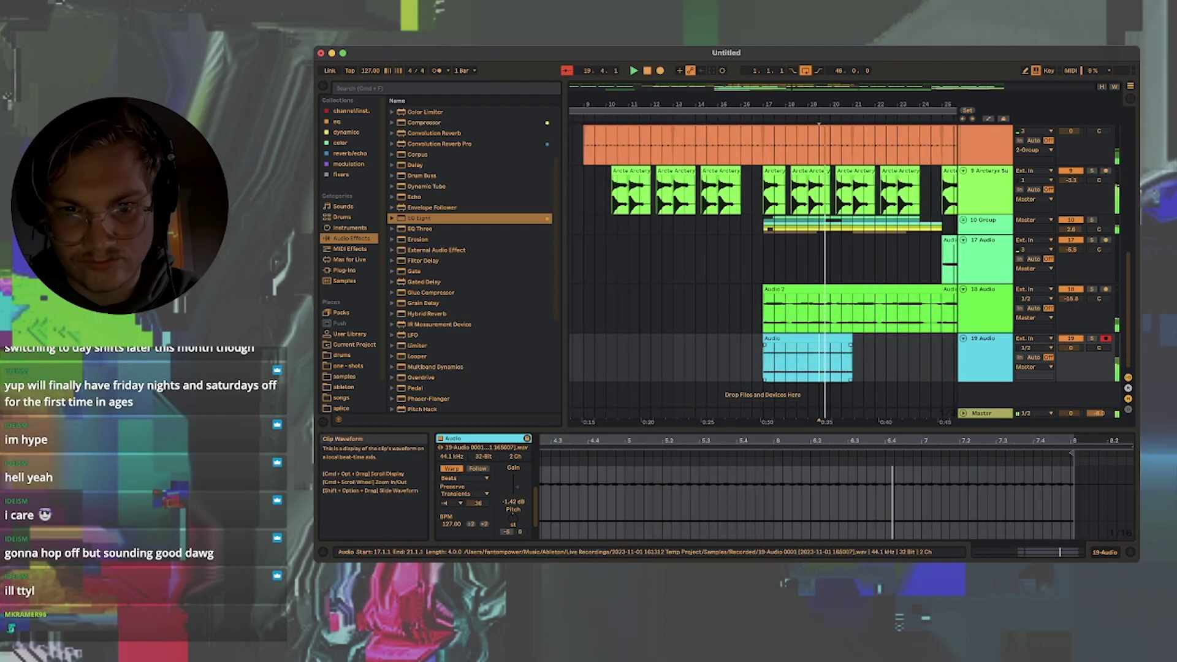
left_click(797, 339)
key("super+d")
left_click_drag(797, 105, 797, 67)
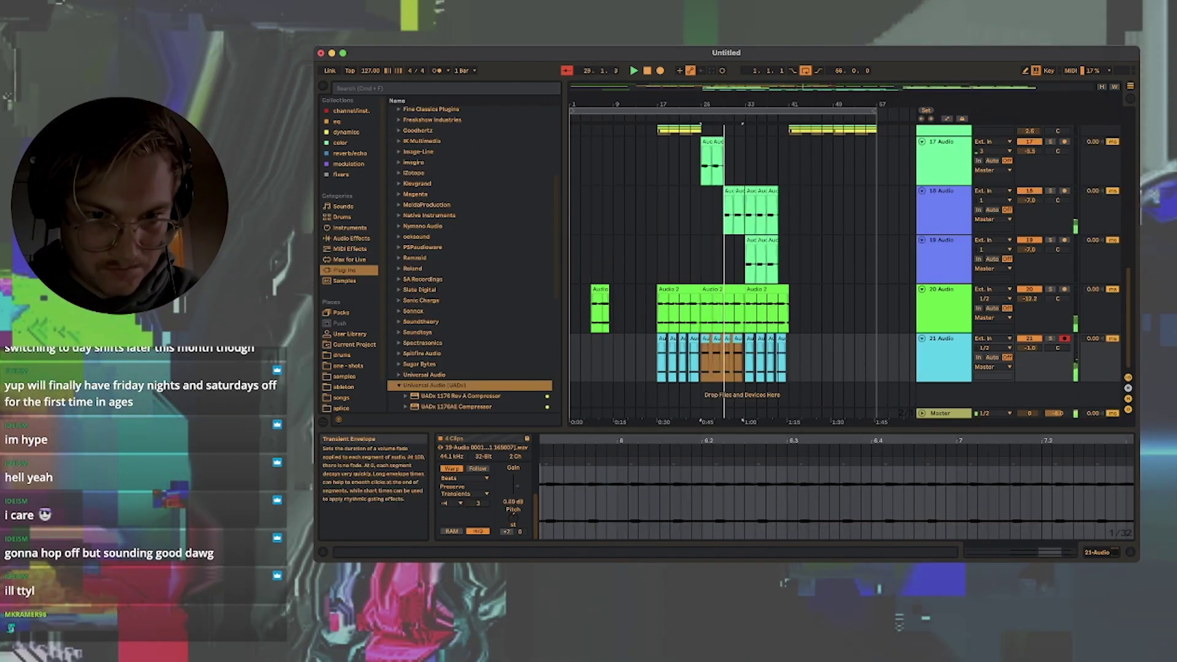
Step: Lower the gain of the four selected clips in the middle of the 21 Audio track to about -3.8 dB
left_click_drag(517, 486, 517, 489)
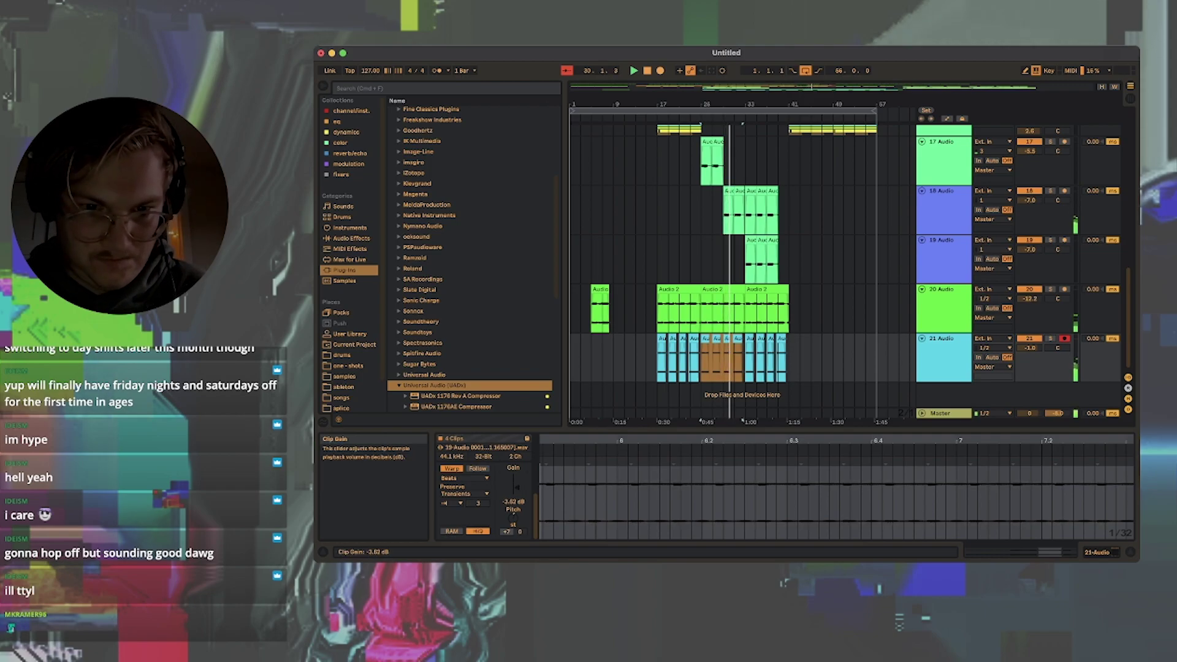
left_click(738, 339)
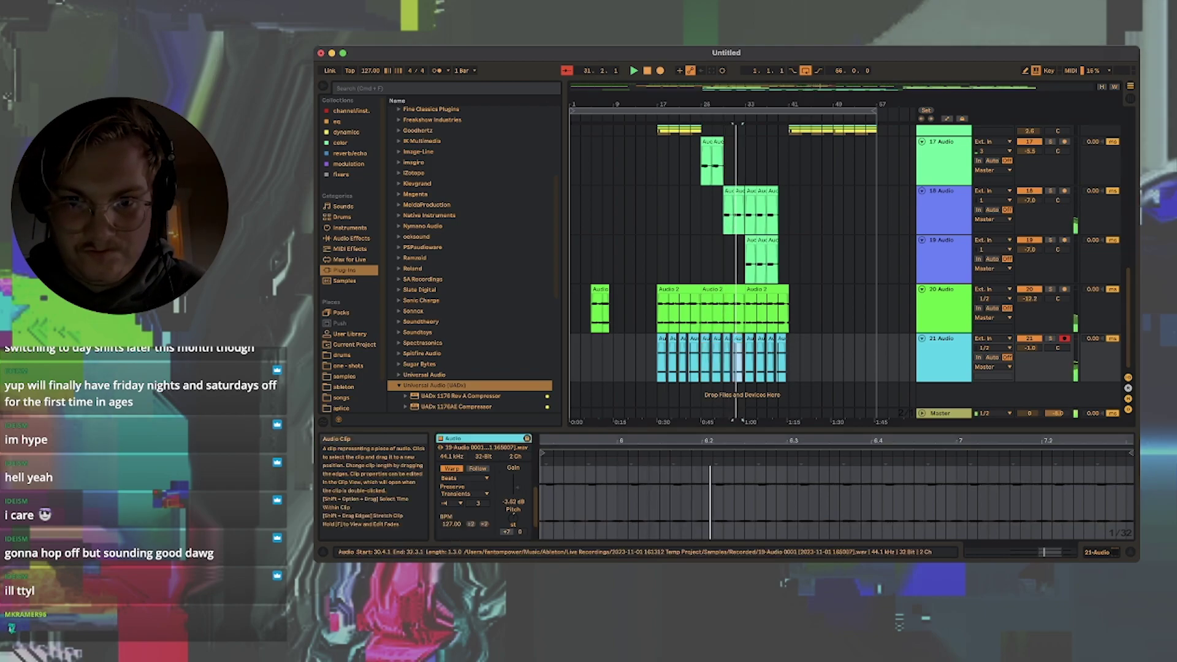
left_click_drag(729, 105, 729, 113)
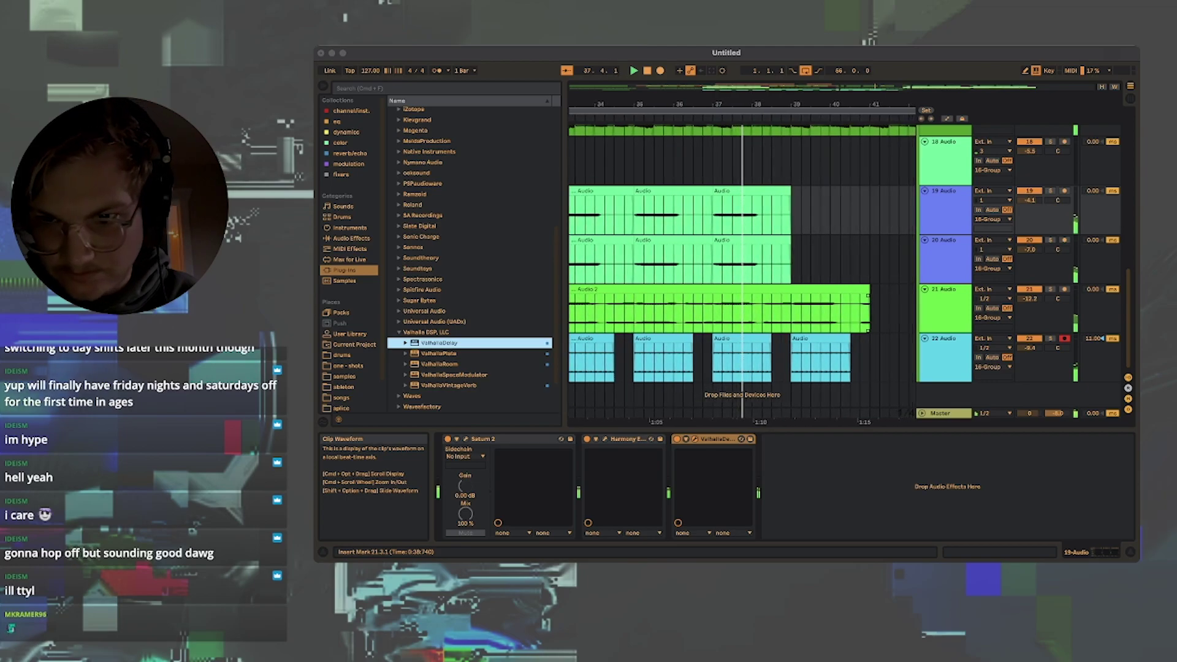
left_click_drag(739, 105, 761, 55)
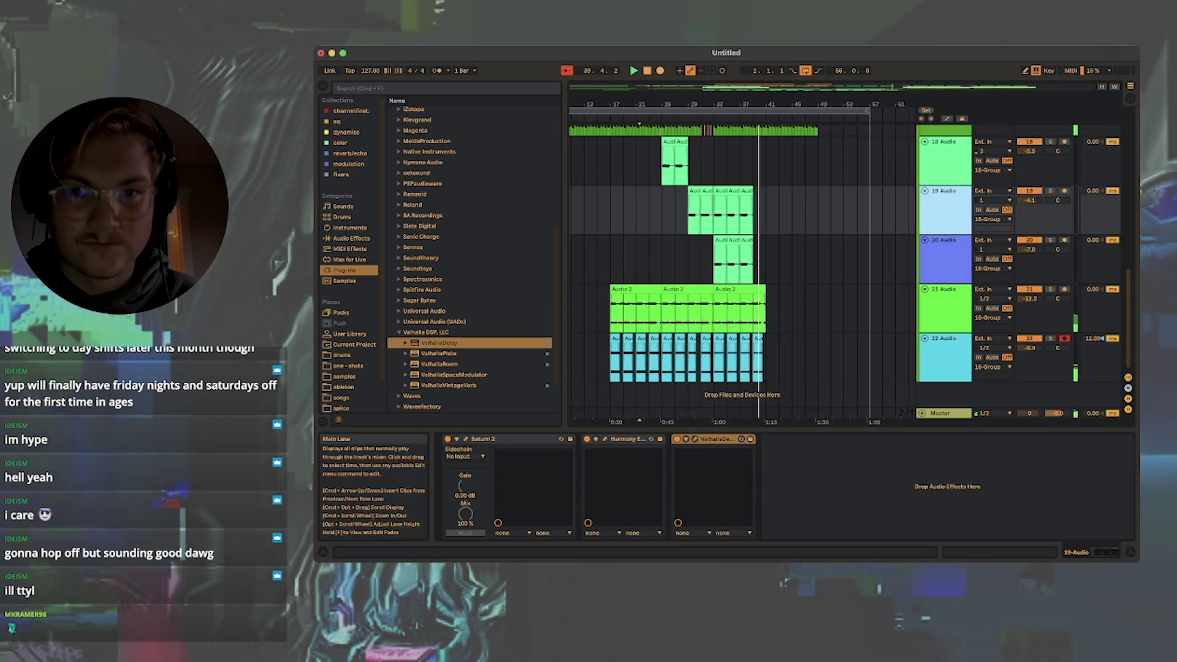
scroll(739, 264, "up", 2)
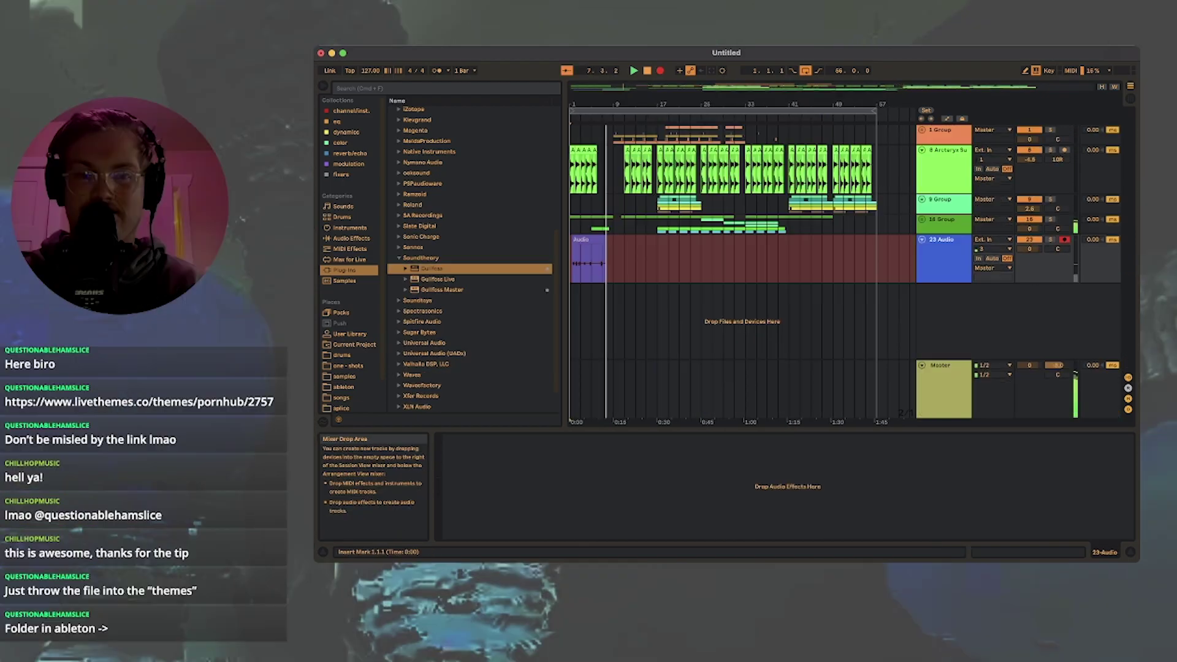